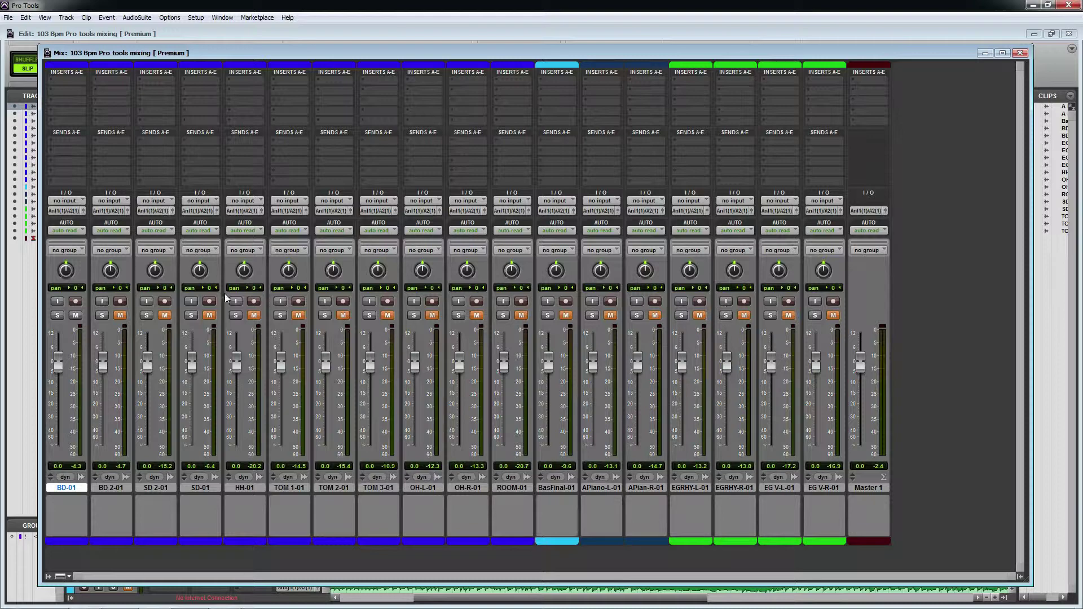
Step: Show the Edit window, place the playback start on BD-01 at about 0:23.210 and play from there
key("ctrl+equal")
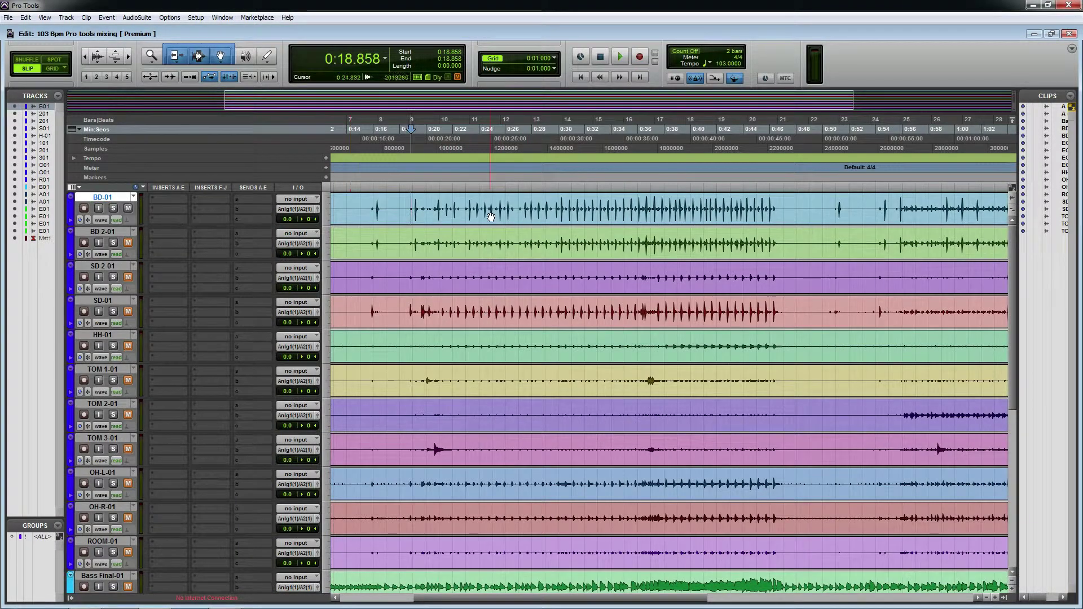
left_click_drag(467, 209, 575, 210)
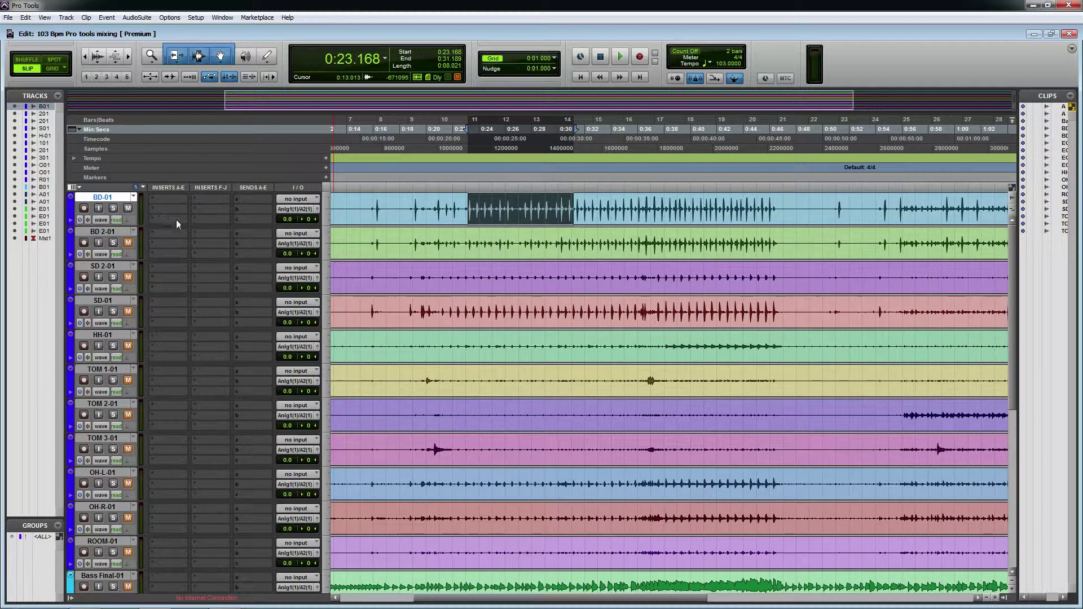
key("space")
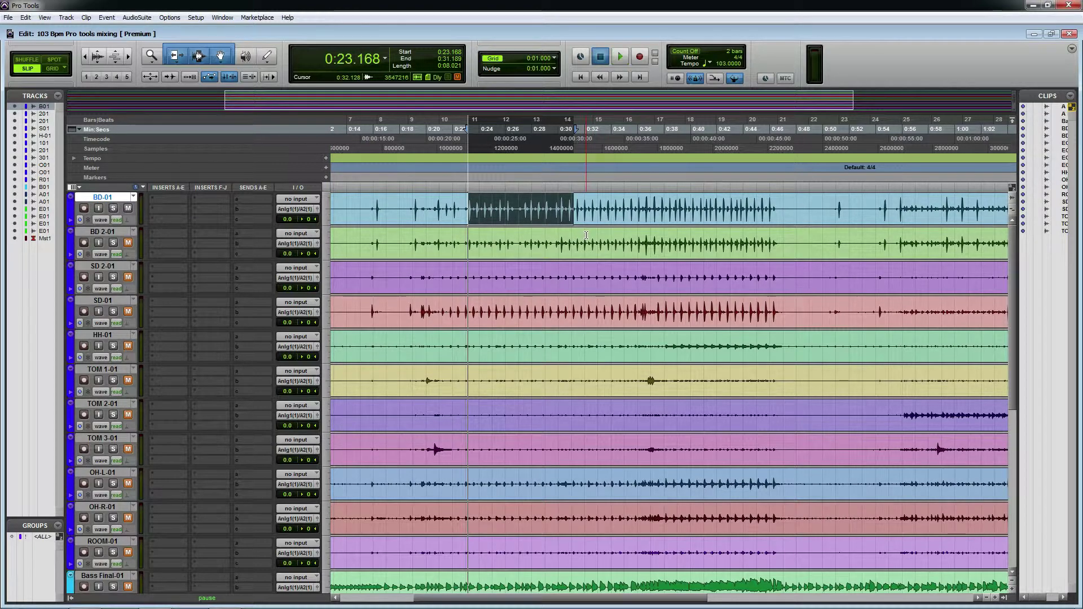
left_click(472, 207)
key("space")
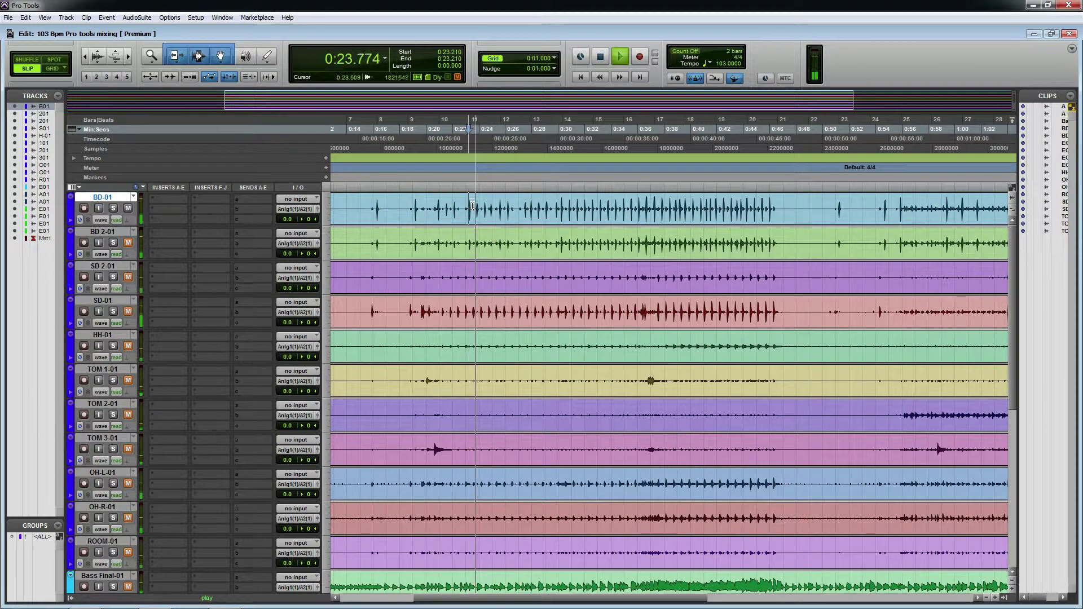
key("ctrl+equal")
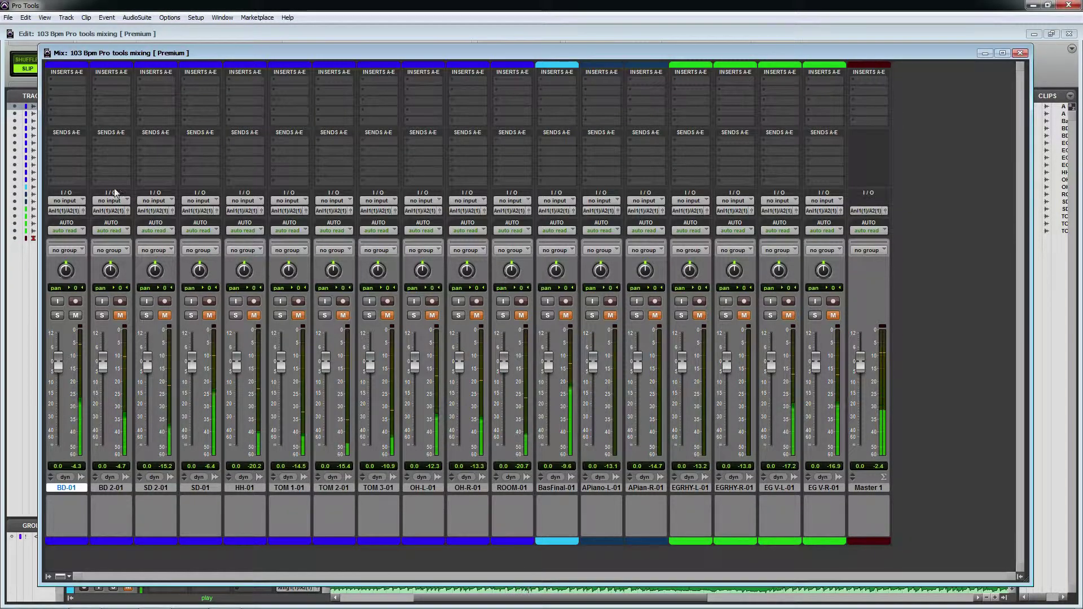
left_click(70, 81)
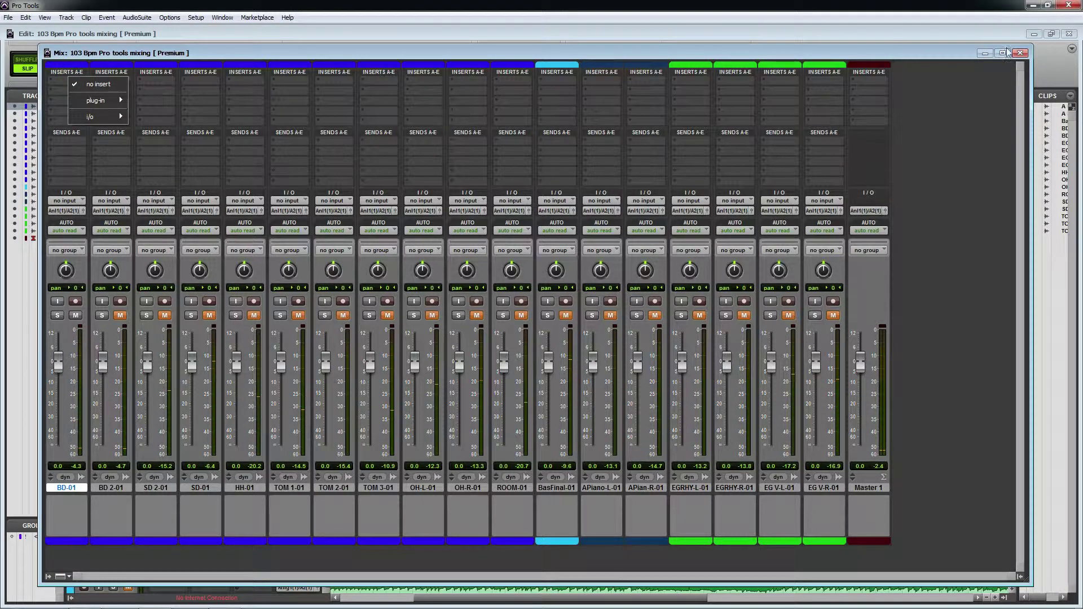
left_click(1020, 53)
Step: Insert the mono Dyn3 Expander/Gate dynamics plug-in in the first insert slot of the BD-01 track
left_click(190, 206)
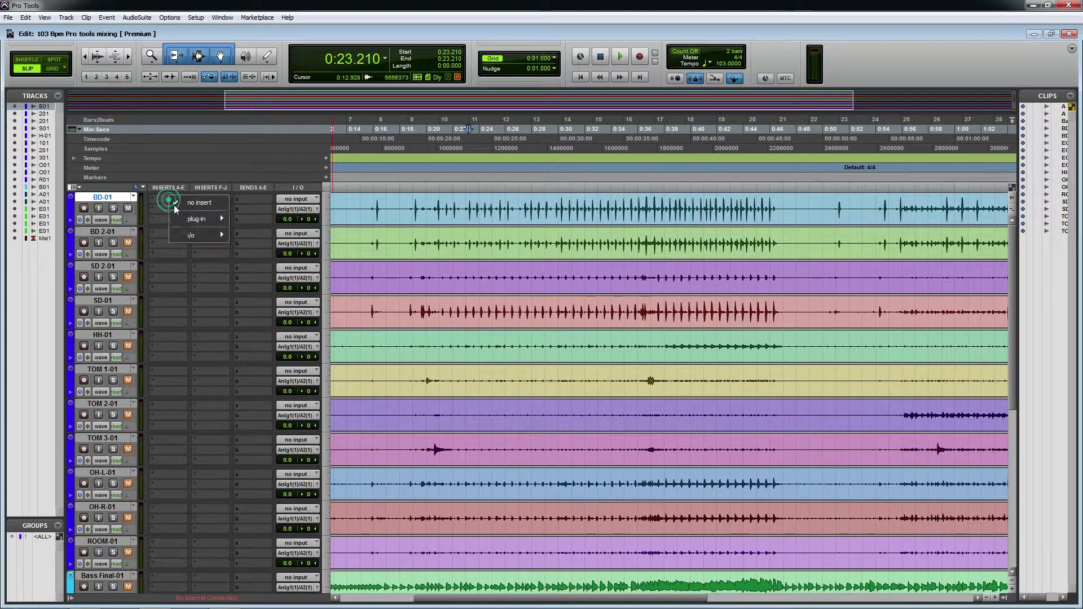
mouse_move(197, 219)
mouse_move(278, 231)
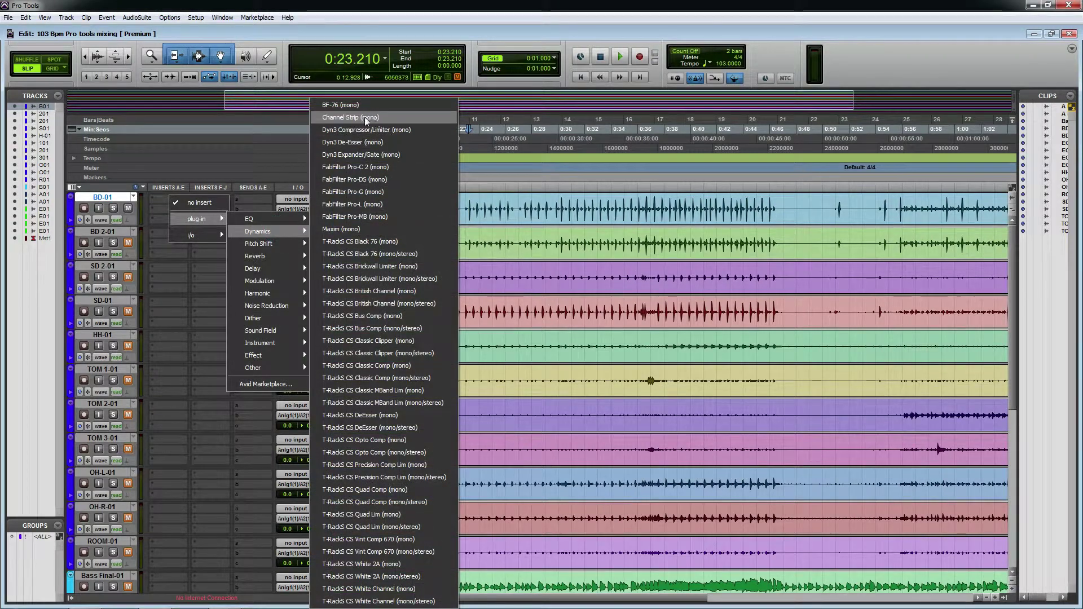
left_click(397, 153)
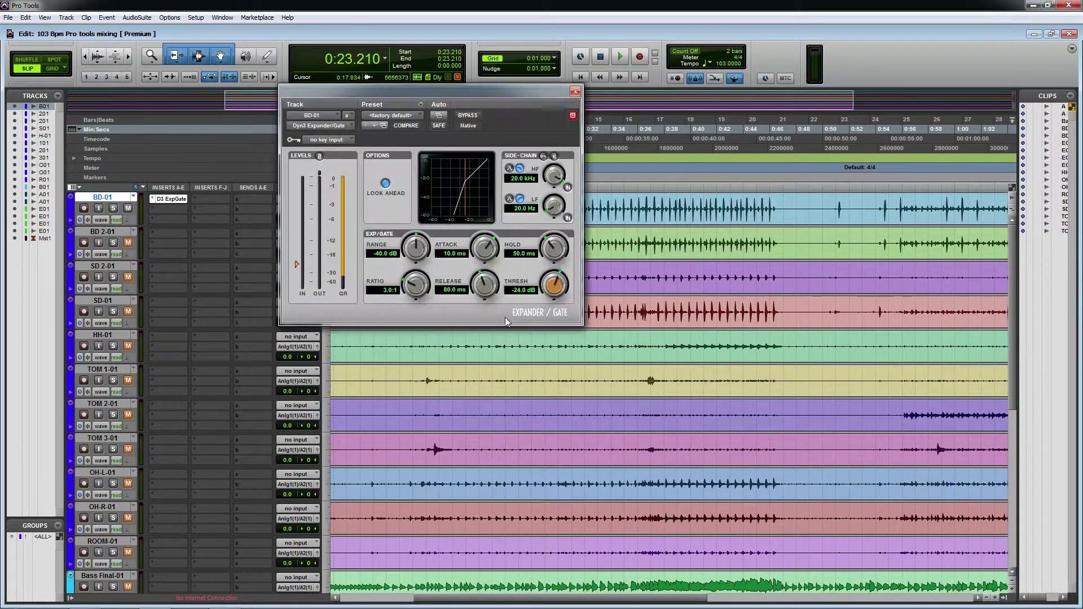
Step: Set the gate's threshold to about -18.1 dB and its attack to 10 µs while auditioning the kick
key("space")
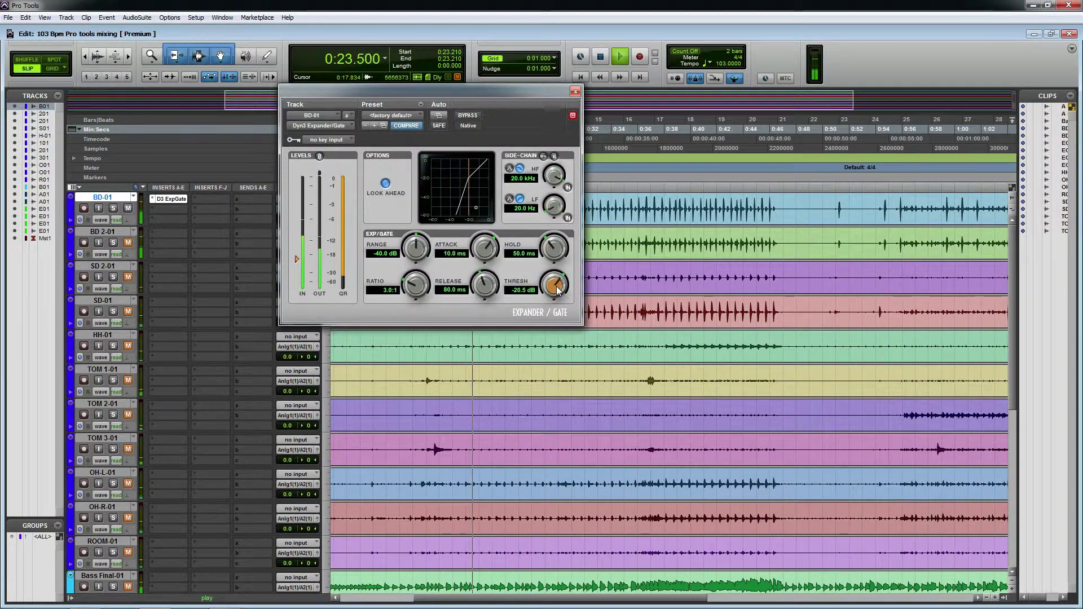
left_click_drag(554, 282, 559, 281)
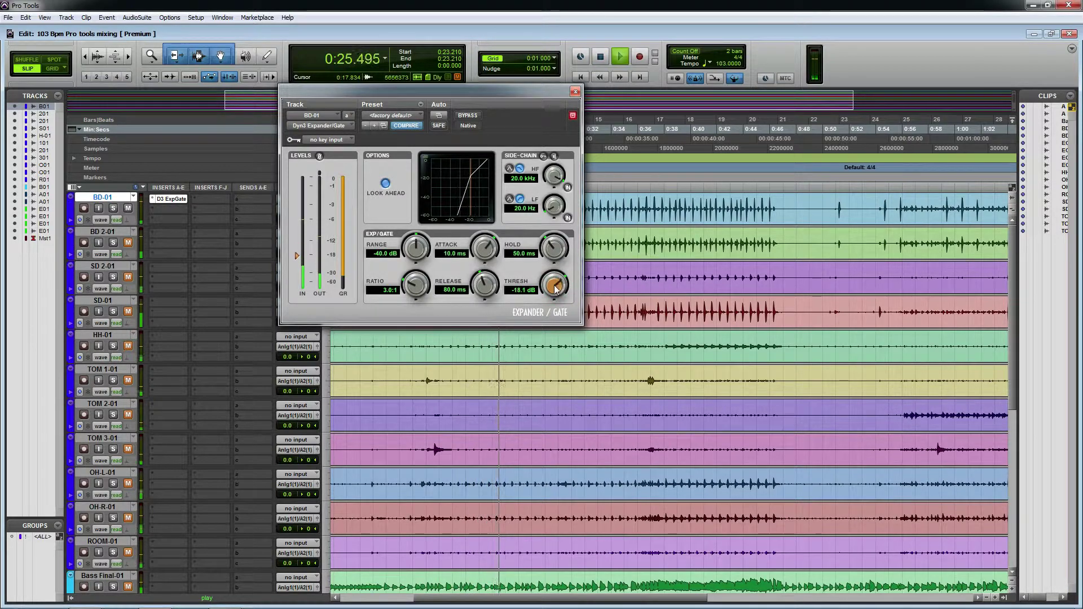
left_click_drag(485, 248, 484, 251)
left_click_drag(475, 301, 473, 355)
key("space")
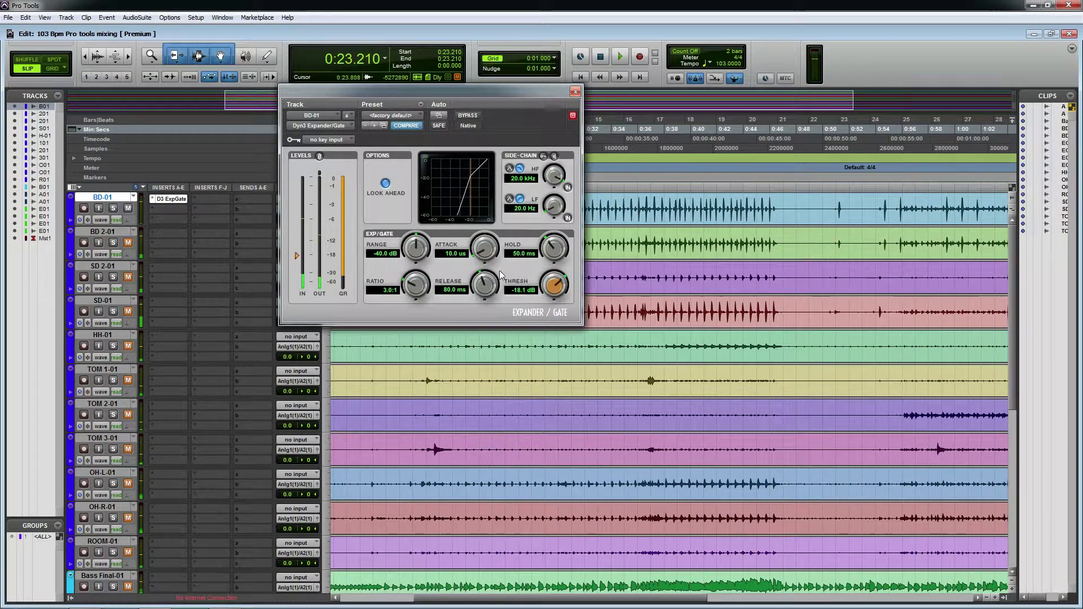
key("space")
key("space")
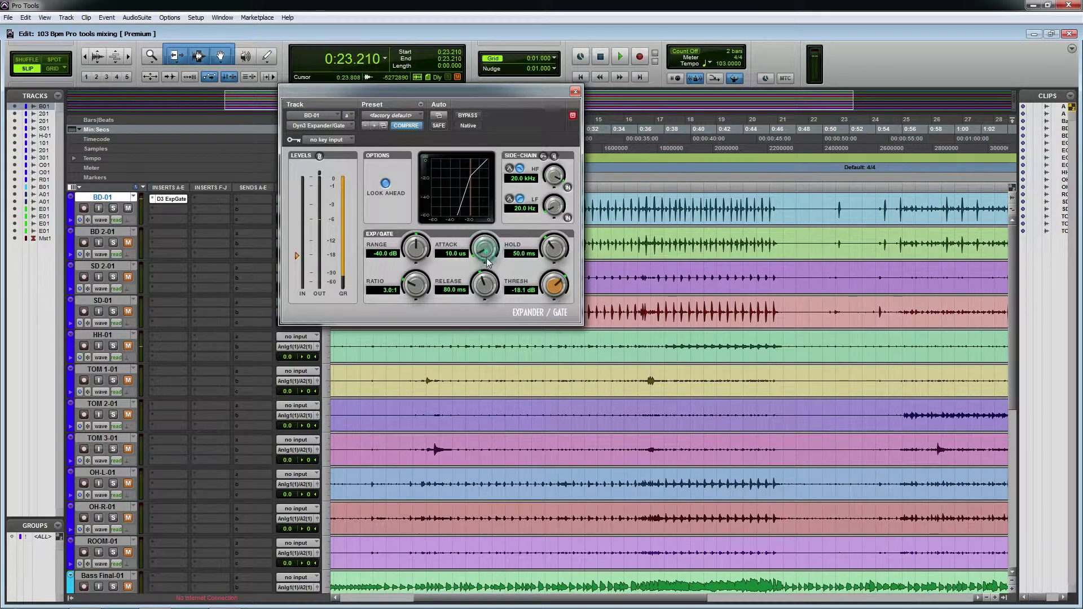
Step: Audition slower gate attack times up to about 6.8 ms and return the attack to 10 µs
left_click_drag(484, 256, 490, 192)
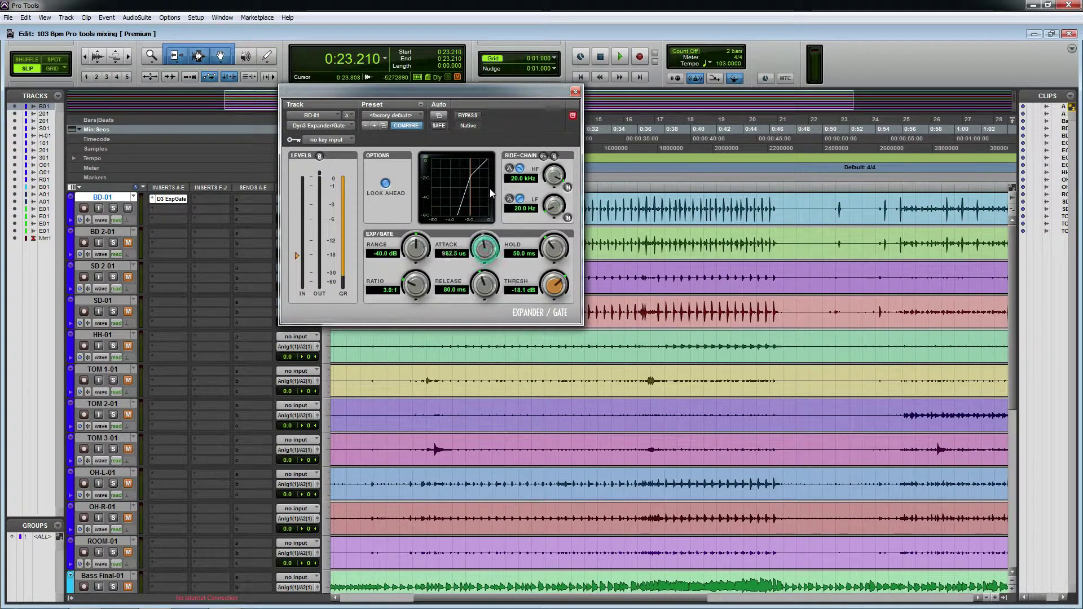
key("space")
key("space")
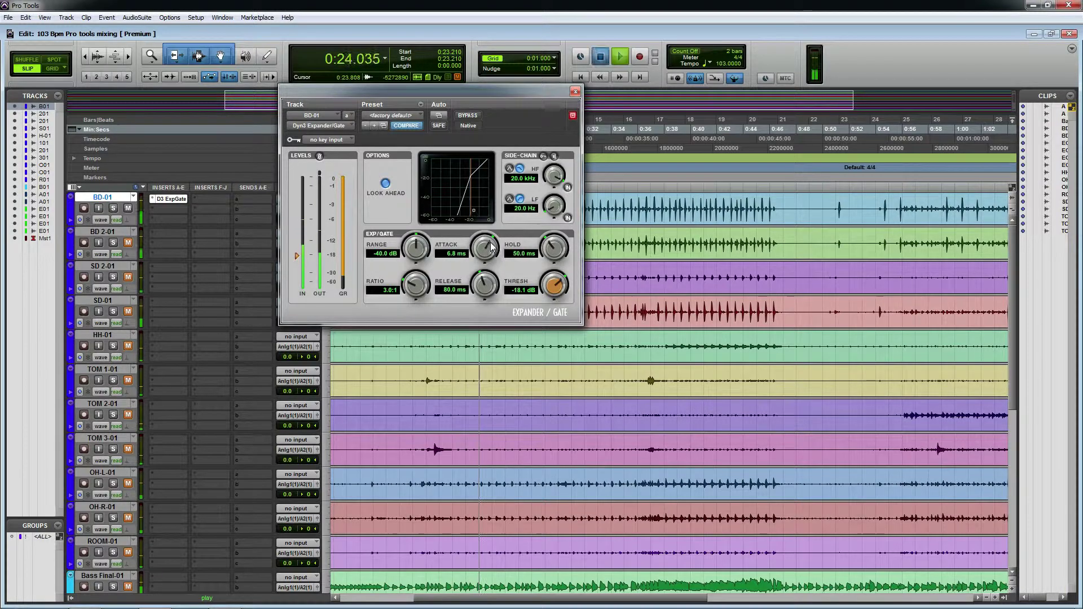
left_click_drag(492, 254, 475, 337)
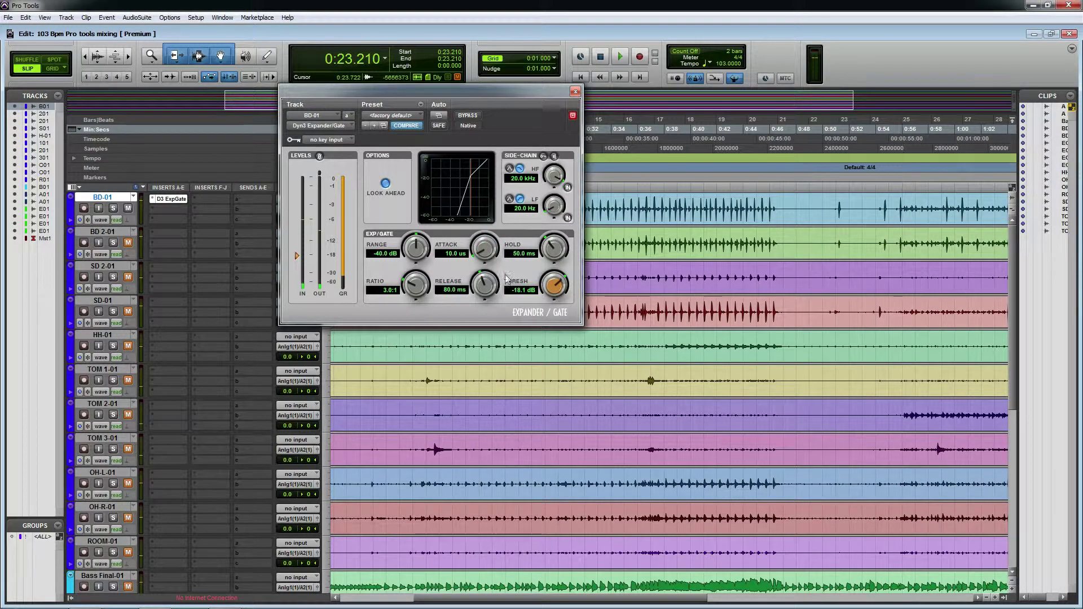
Step: Raise the gate's threshold in stages to -12.4 dB, auditioning the kick between adjustments
left_click_drag(556, 291, 556, 286)
key("space")
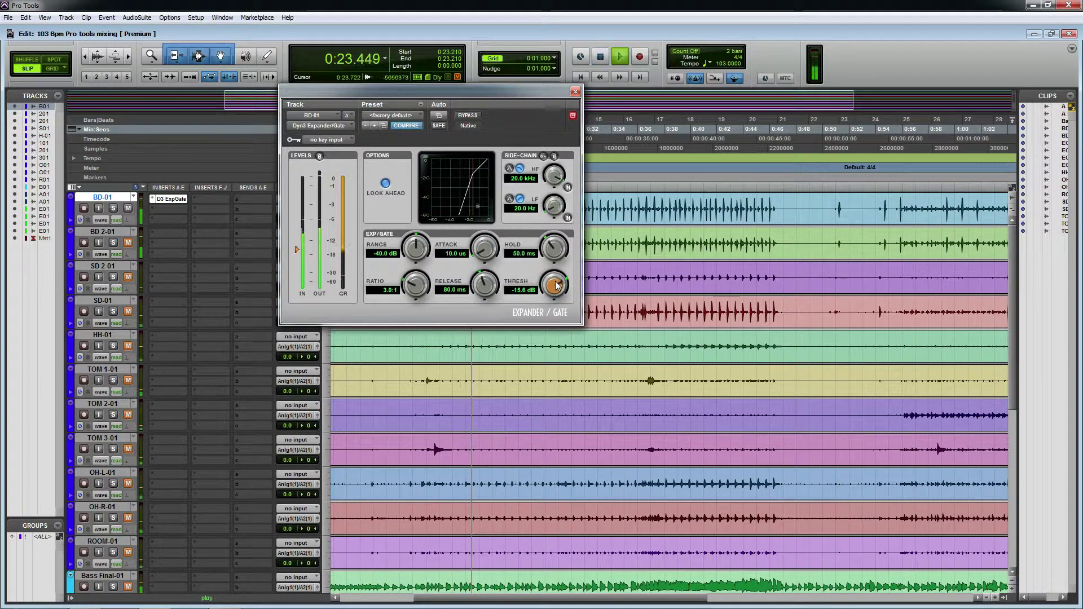
key("space")
mouse_move(556, 287)
left_mouse_down()
mouse_move(547, 319)
mouse_move(554, 280)
left_mouse_up()
key("space")
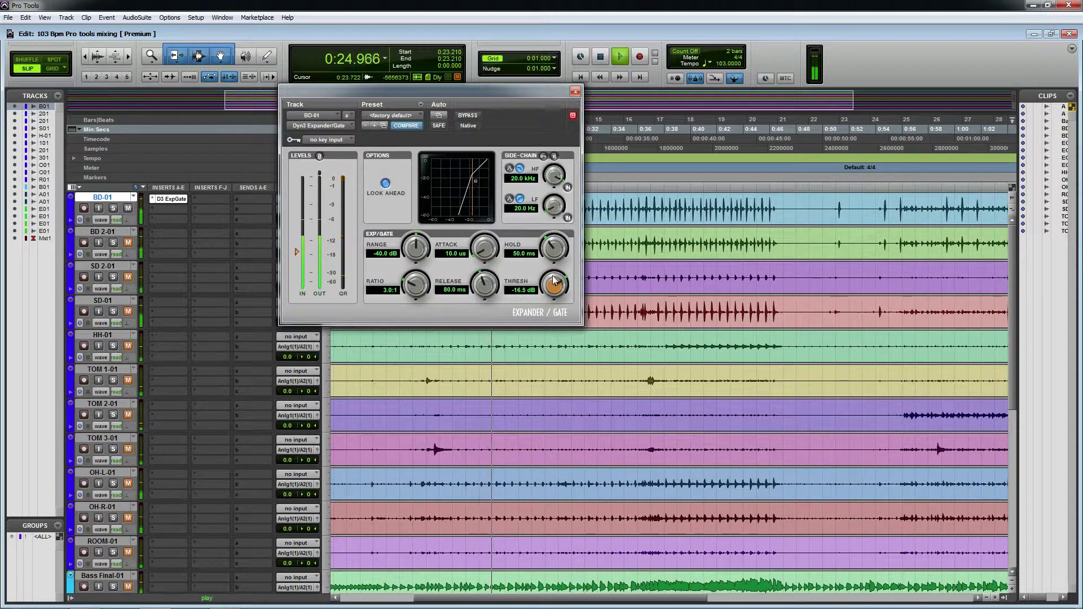
left_click_drag(555, 280, 557, 263)
key("space")
key("space")
Step: Lengthen the gate's release to about 391.4 ms while listening to the kick
mouse_move(487, 282)
left_mouse_down()
mouse_move(492, 253)
mouse_move(488, 278)
left_mouse_up()
key("space")
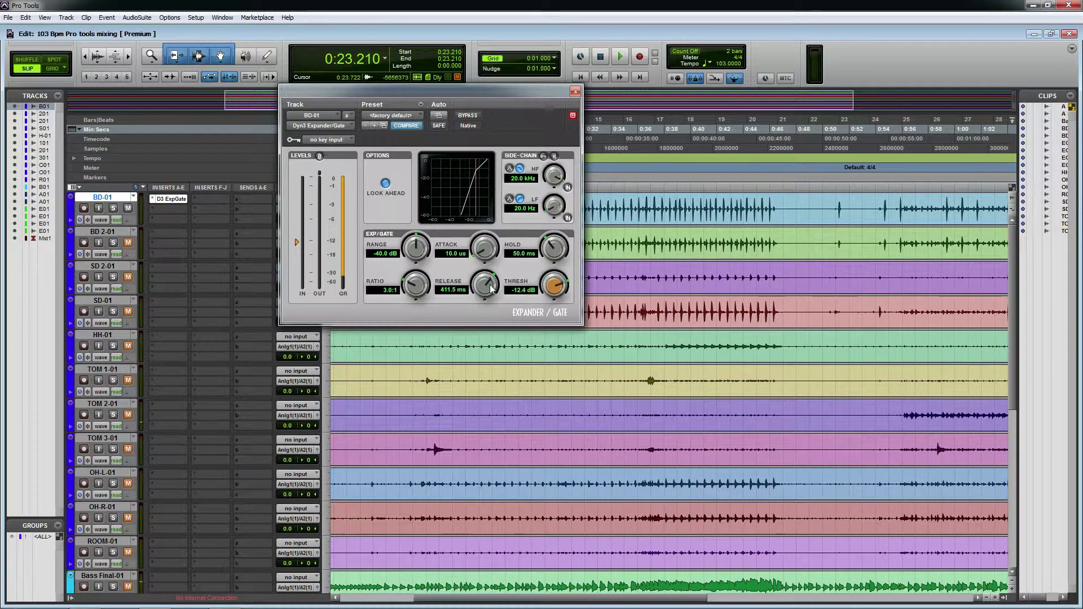
key("space")
left_click_drag(490, 289, 490, 294)
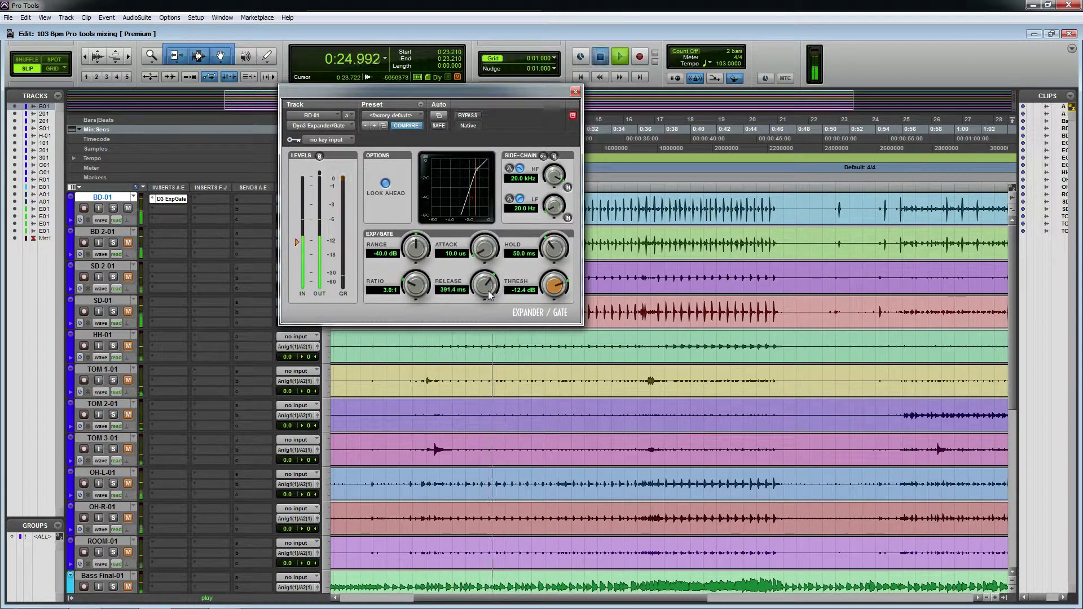
key("space")
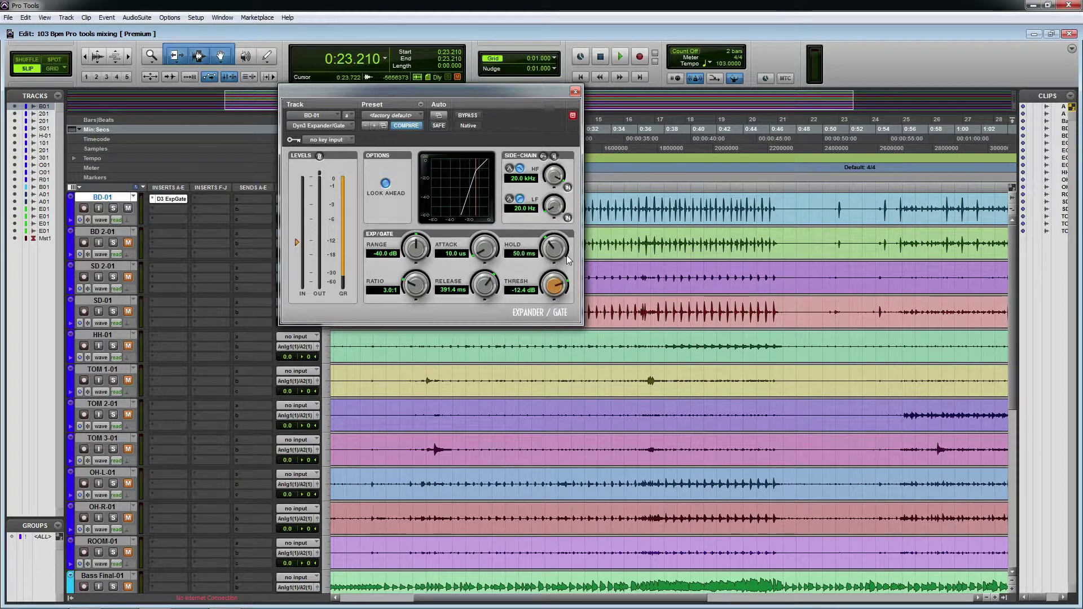
Step: Try a short hold time of about 29.3 ms on the gate during playback
key("space")
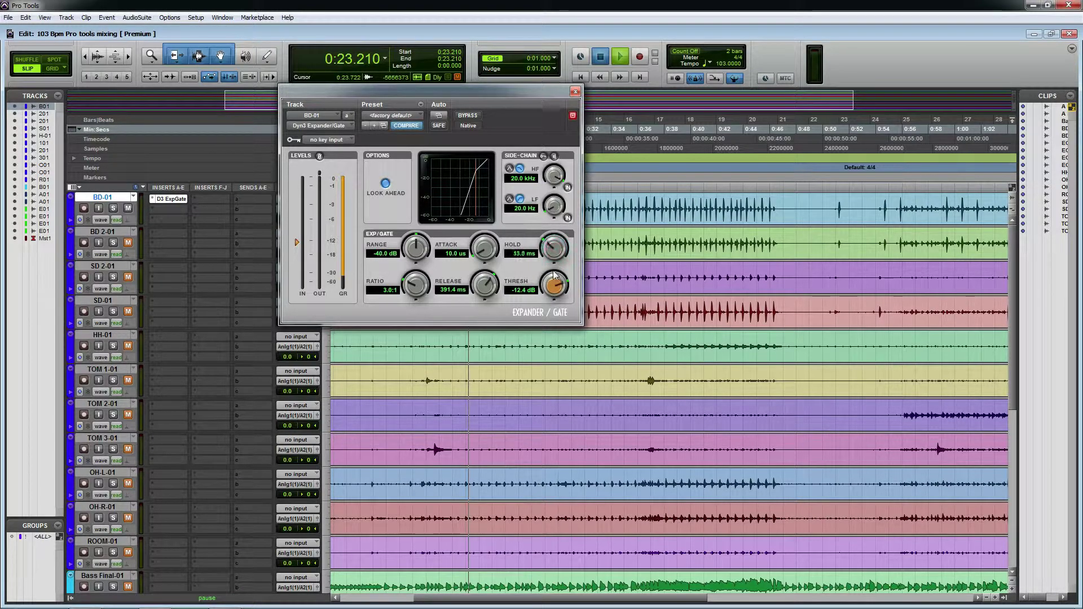
mouse_move(553, 272)
left_mouse_down()
mouse_move(560, 220)
mouse_move(553, 250)
left_mouse_up()
key("space")
key("space")
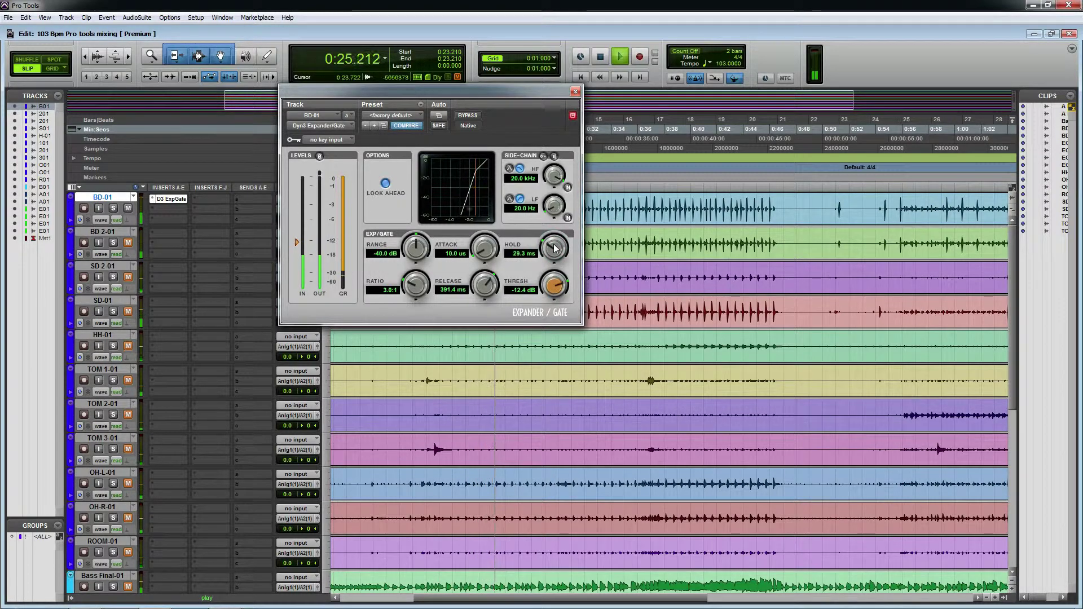
left_click_drag(554, 253, 555, 252)
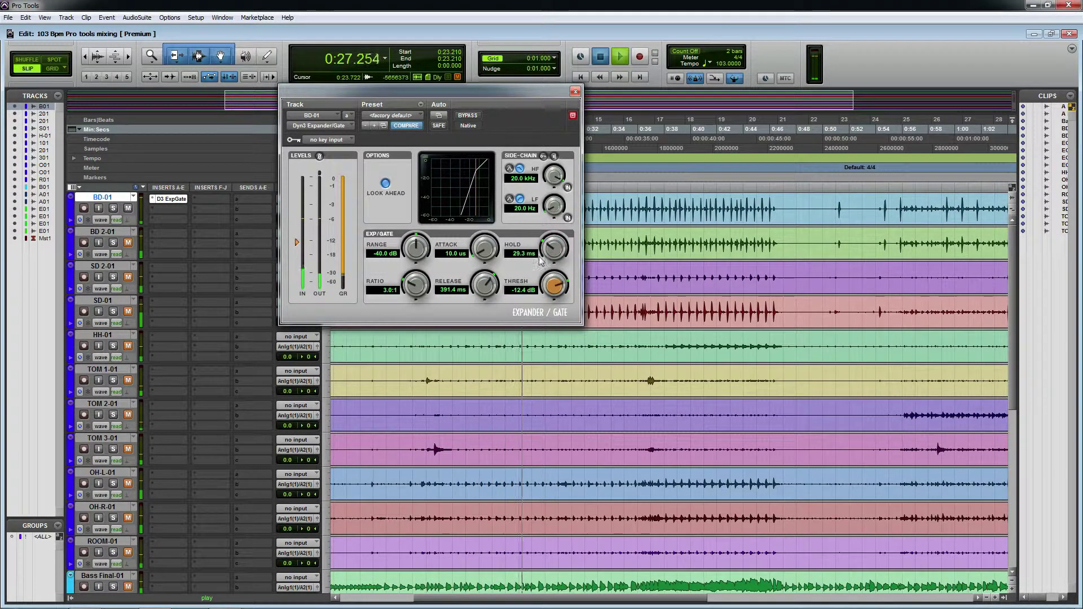
key("space")
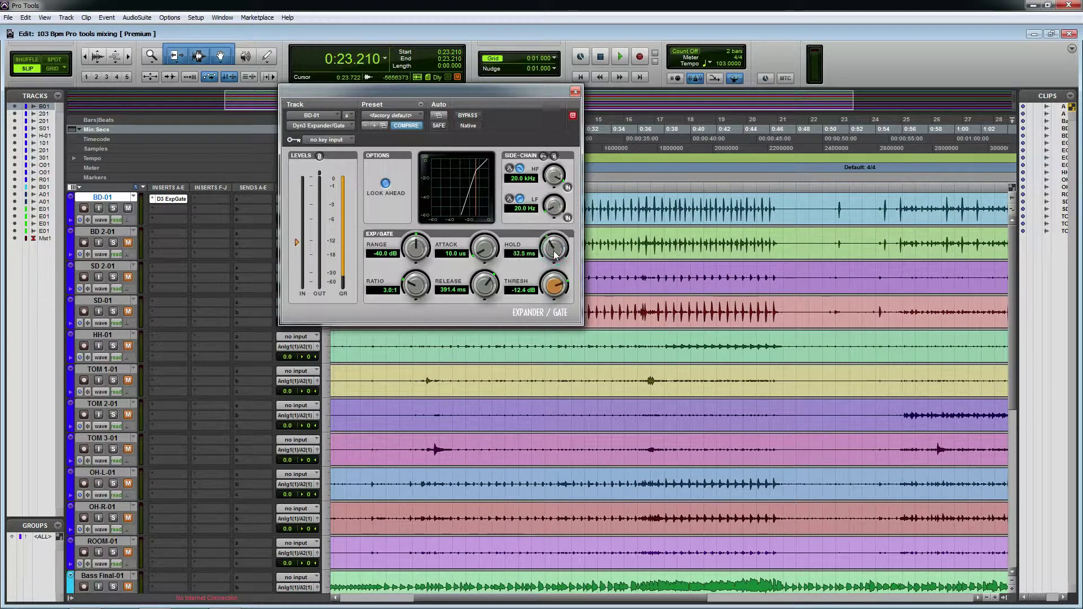
Step: Try a long hold time of about 384.1 ms on the gate and listen to its effect
mouse_move(555, 255)
left_mouse_down()
mouse_move(560, 232)
mouse_move(547, 260)
left_mouse_up()
key("space")
key("space")
key("space")
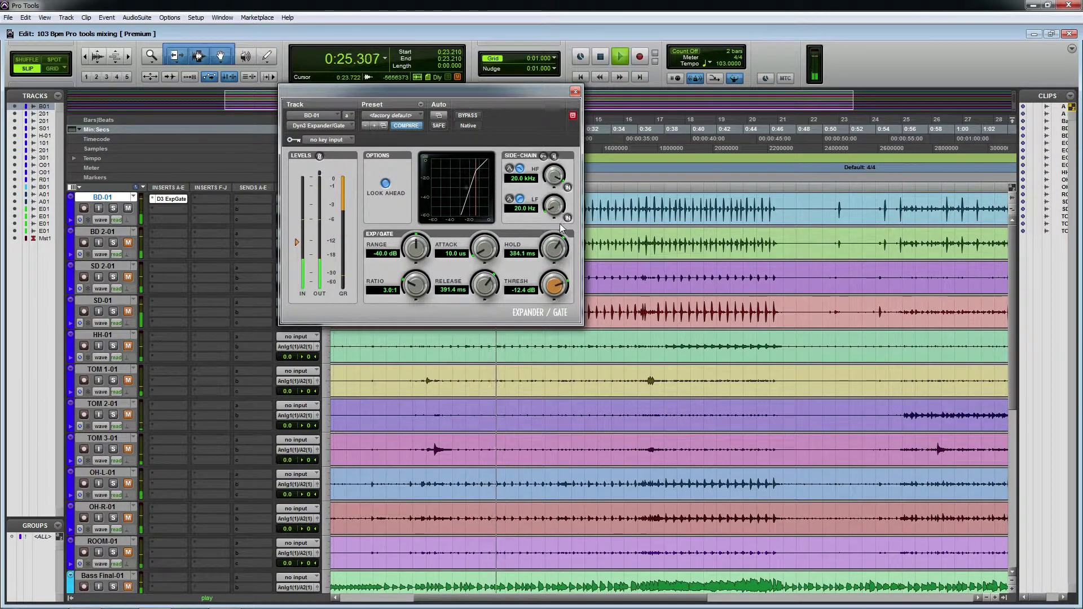
key("space")
Step: Set the gate's hold time to about 43 ms, close the plug-in window and stop playback
key("space")
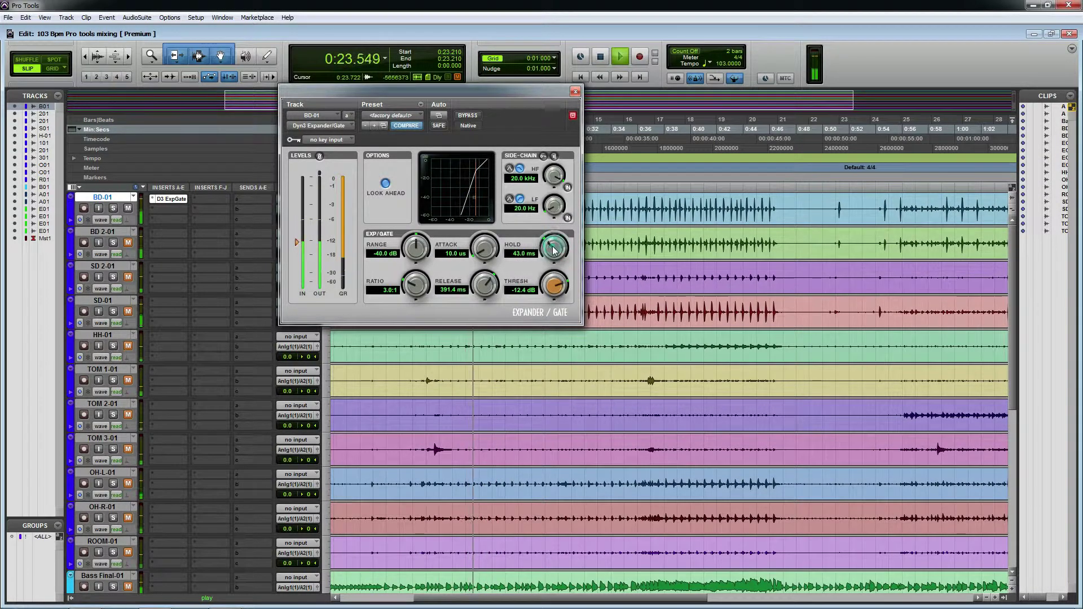
left_click_drag(553, 251, 554, 254)
left_click(575, 91)
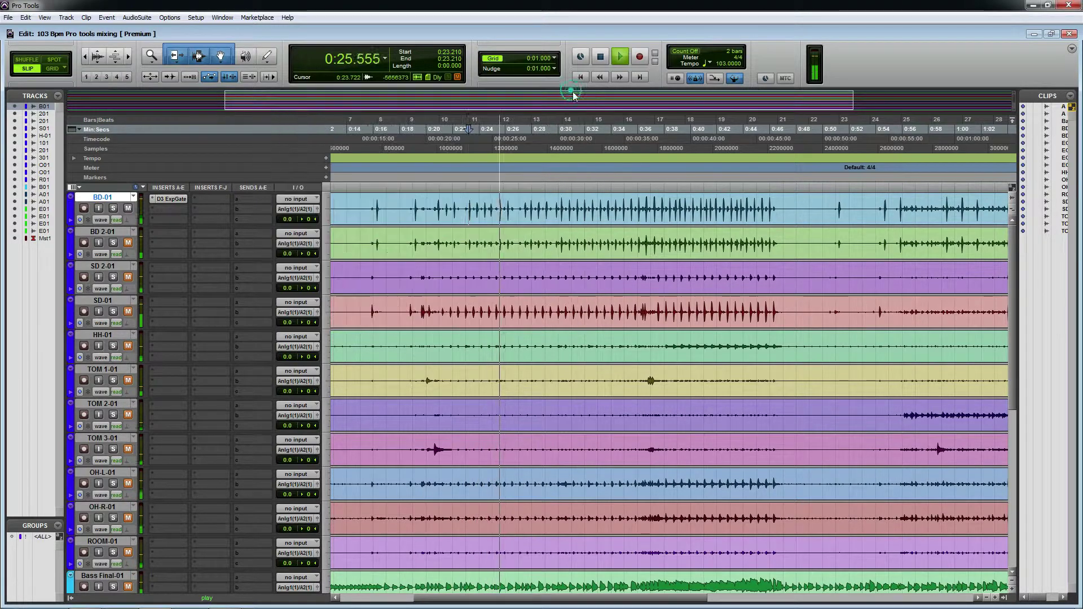
key("space")
Step: Insert the EQ3 7-Band equalizer in the second insert slot of the BD-01 track
left_click(165, 208)
mouse_move(177, 228)
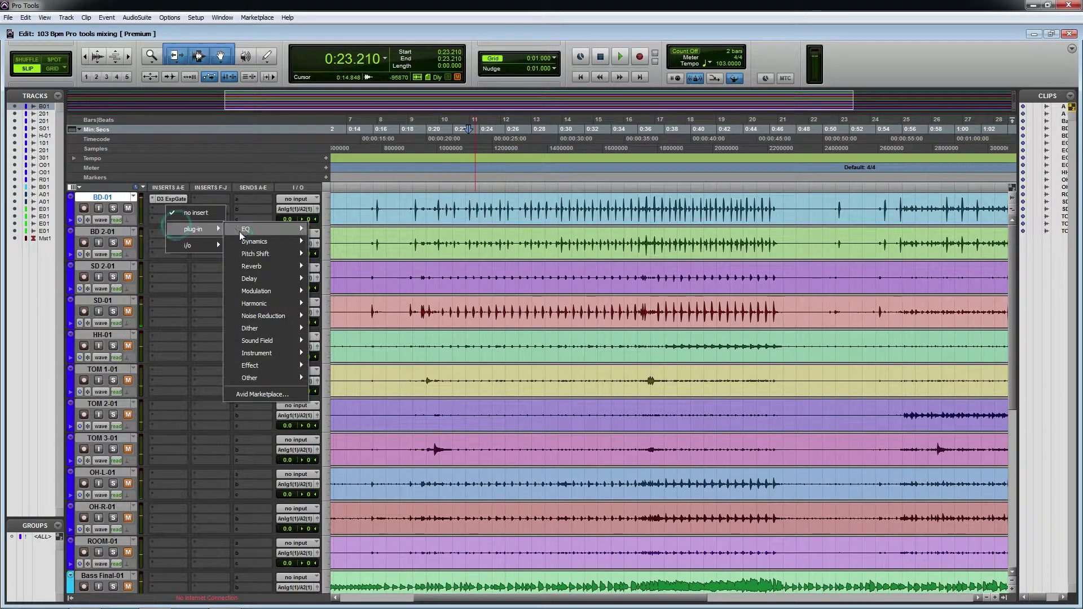
mouse_move(248, 229)
left_click(374, 253)
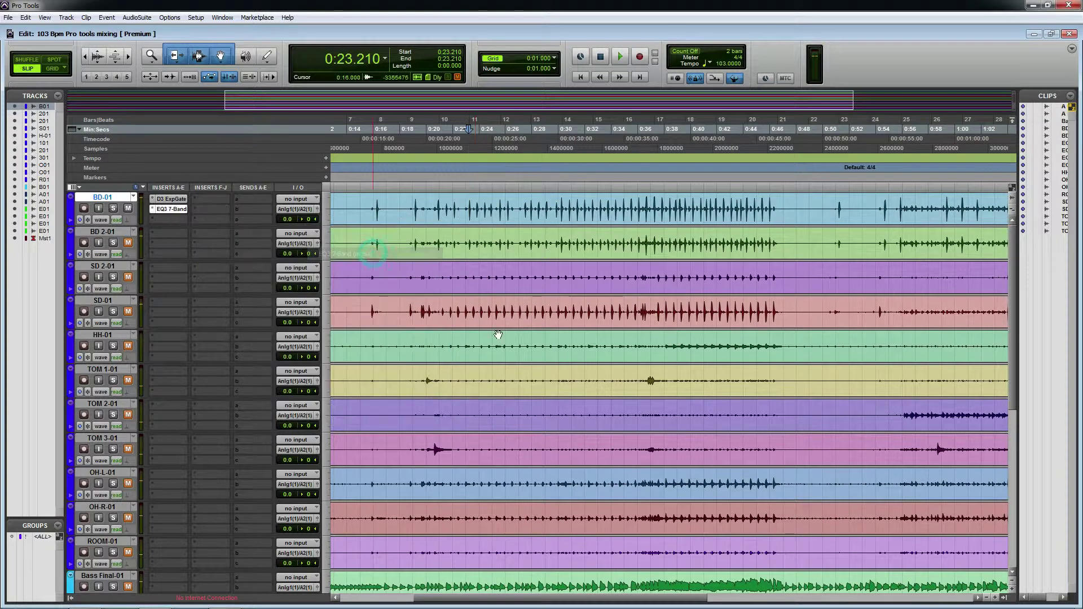
Step: Set the EQ's low band to about 65.8 Hz with 0.3 dB gain and its 24 dB/oct high-pass to about 44.2 Hz
left_click_drag(498, 193, 489, 198)
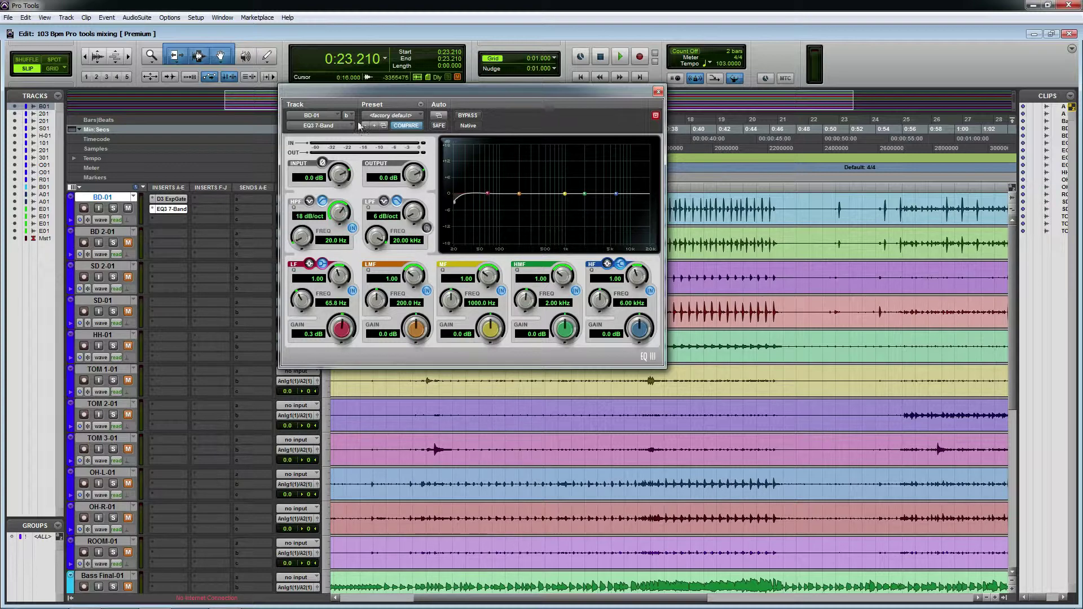
left_click_drag(299, 239, 303, 261)
key("space")
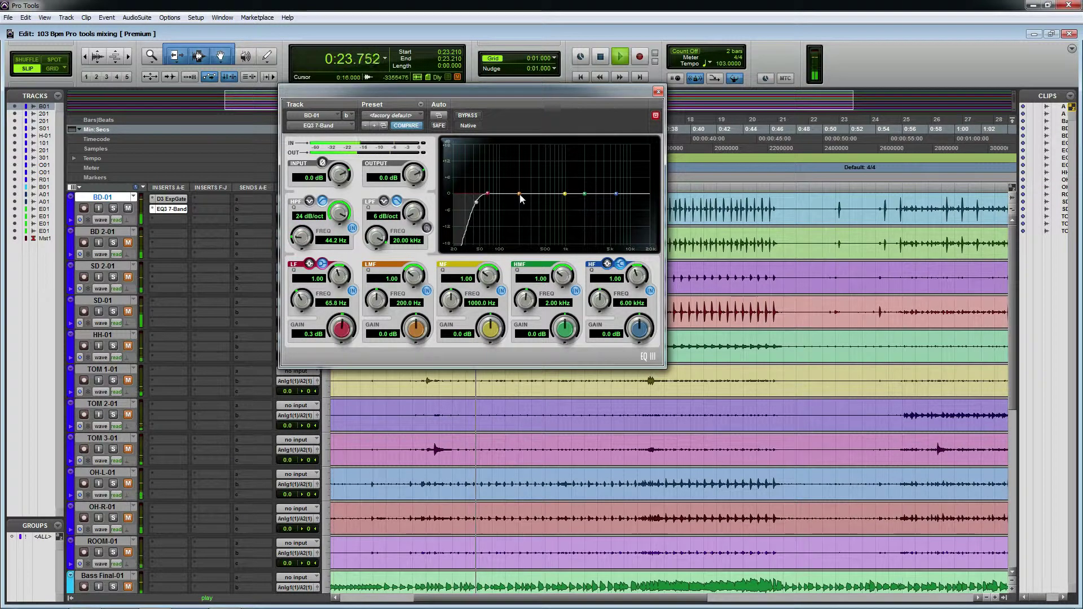
Step: Boost the low-mid band about 2.3 dB at 106 Hz with Q 1.23 and move the high-pass to about 59.6 Hz
mouse_move(520, 194)
left_mouse_down()
mouse_move(481, 206)
mouse_move(500, 191)
left_mouse_up()
key("space")
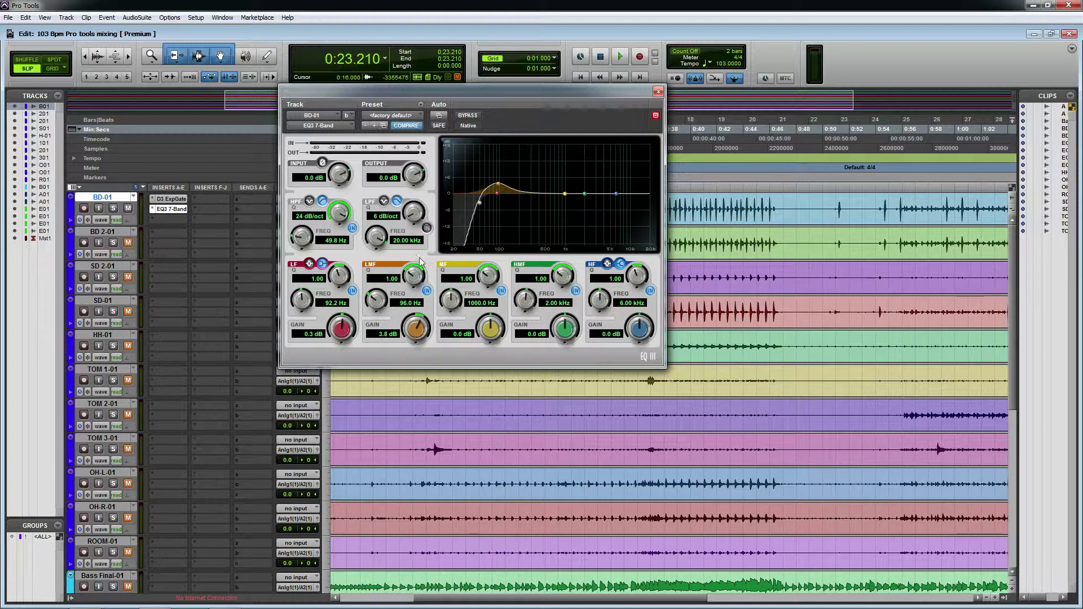
key("space")
left_click_drag(413, 276, 414, 269)
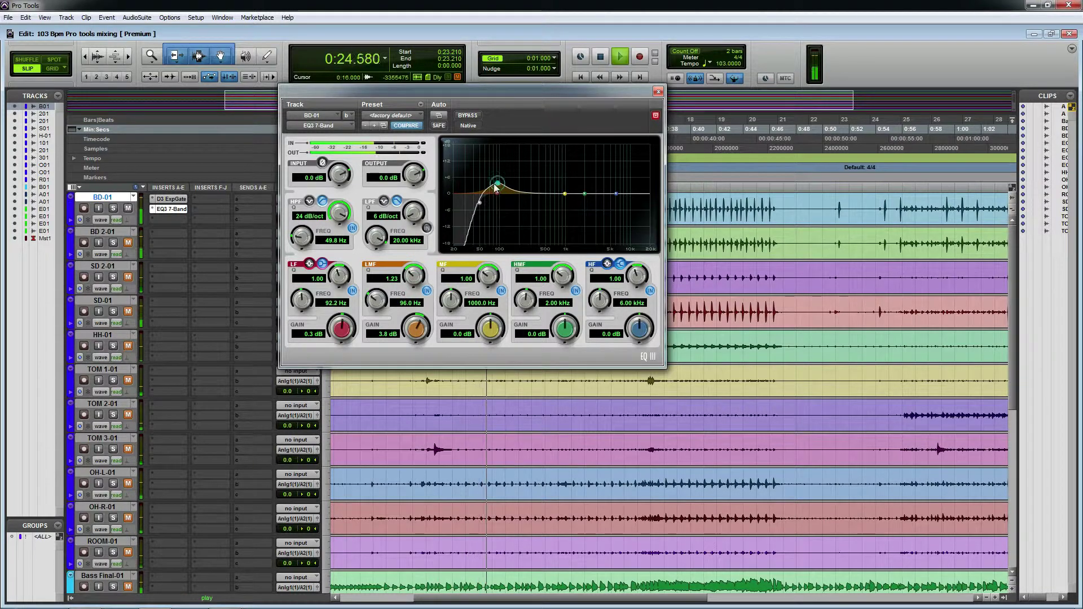
mouse_move(495, 188)
left_mouse_down()
mouse_move(511, 187)
mouse_move(485, 202)
left_mouse_up()
key("space")
Step: Boost the EQ's mid band by about 6.9 dB at 886.3 Hz
key("space")
key("space")
left_click_drag(565, 194, 561, 169)
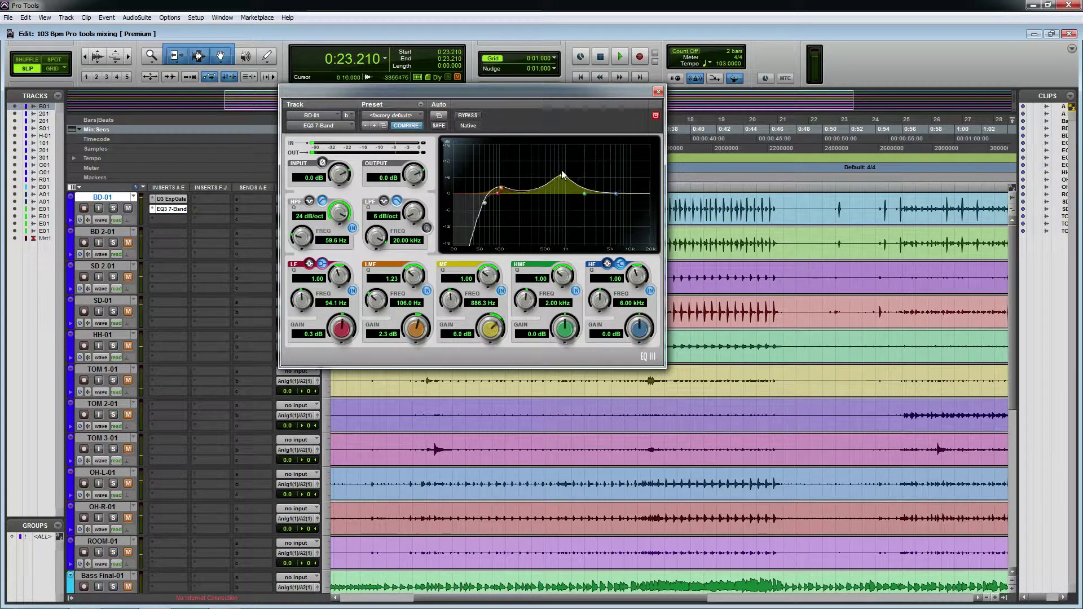
Step: Narrow the EQ's mid band to Q 3.51, sweep it during playback, and cut it 6.2 dB at 151.5 Hz
left_click_drag(486, 278, 490, 265)
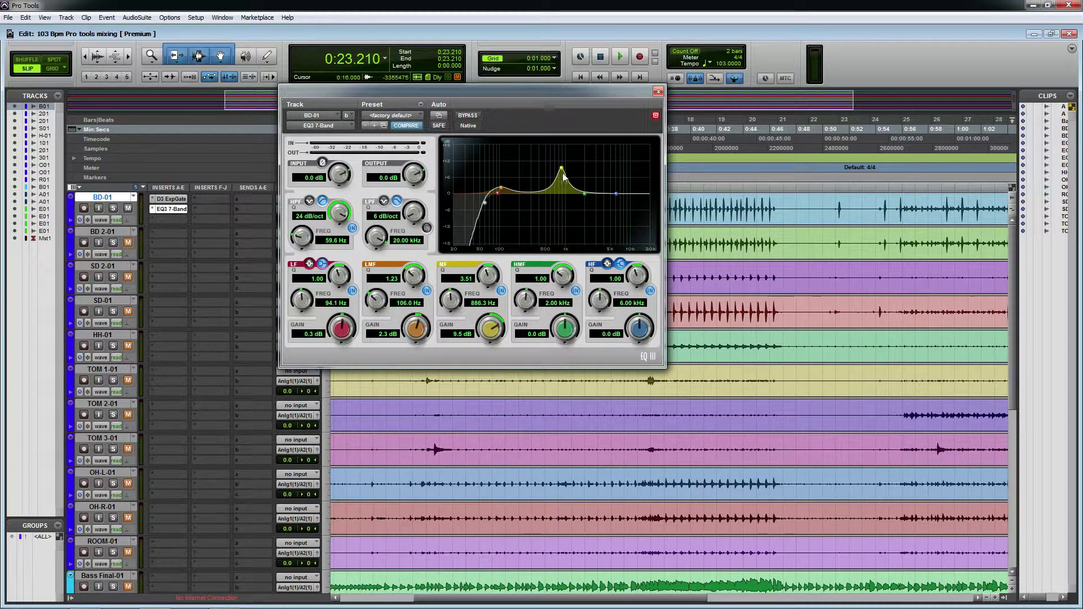
key("space")
left_click_drag(560, 171, 511, 211)
key("space")
key("space")
key("space")
key("space")
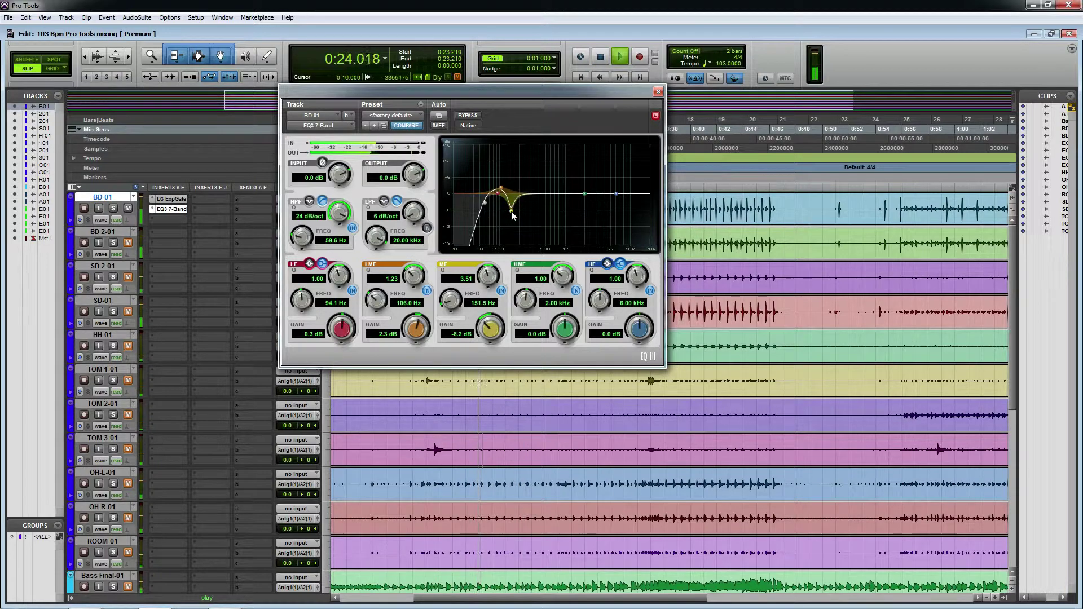
key("space")
Step: Narrow the EQ's high-mid band to Q 4.32, sweep it during playback, and cut it 4.0 dB at 572.7 Hz
left_click_drag(585, 195, 581, 156)
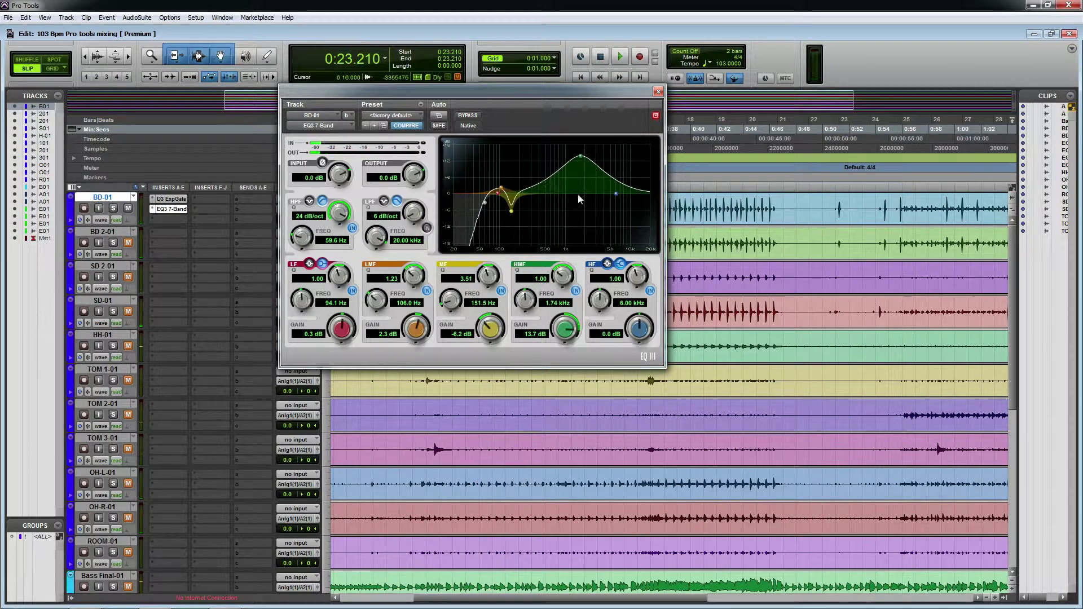
left_click_drag(562, 276, 573, 224)
key("space")
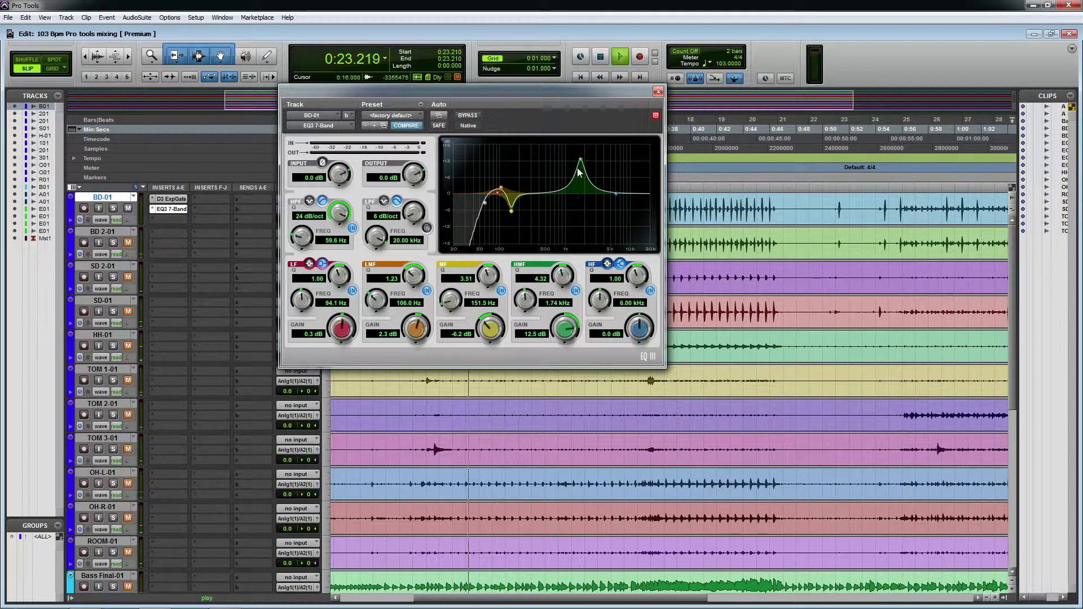
left_click_drag(582, 163, 550, 205)
key("space")
key("space")
key("space")
key("space")
Step: Boost the EQ's high band 2.5 dB at 4.98 kHz, then close the equalizer and stop playback
left_click_drag(616, 194, 613, 191)
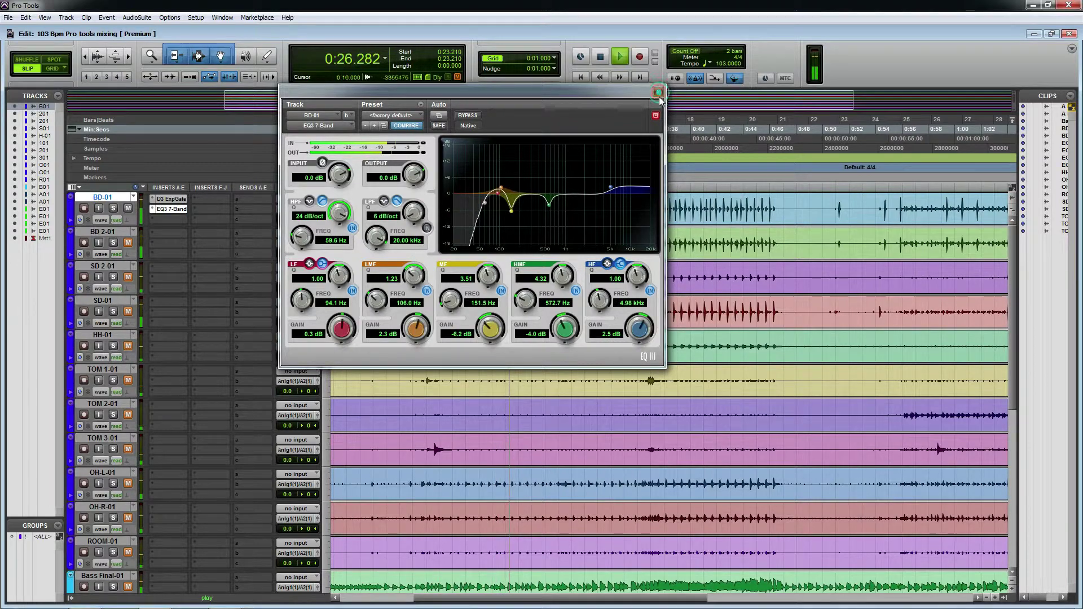
left_click(658, 92)
key("space")
Step: Insert the mono Dyn3 Compressor/Limiter in the third insert slot of the BD-01 track
left_click(168, 218)
left_click(195, 239)
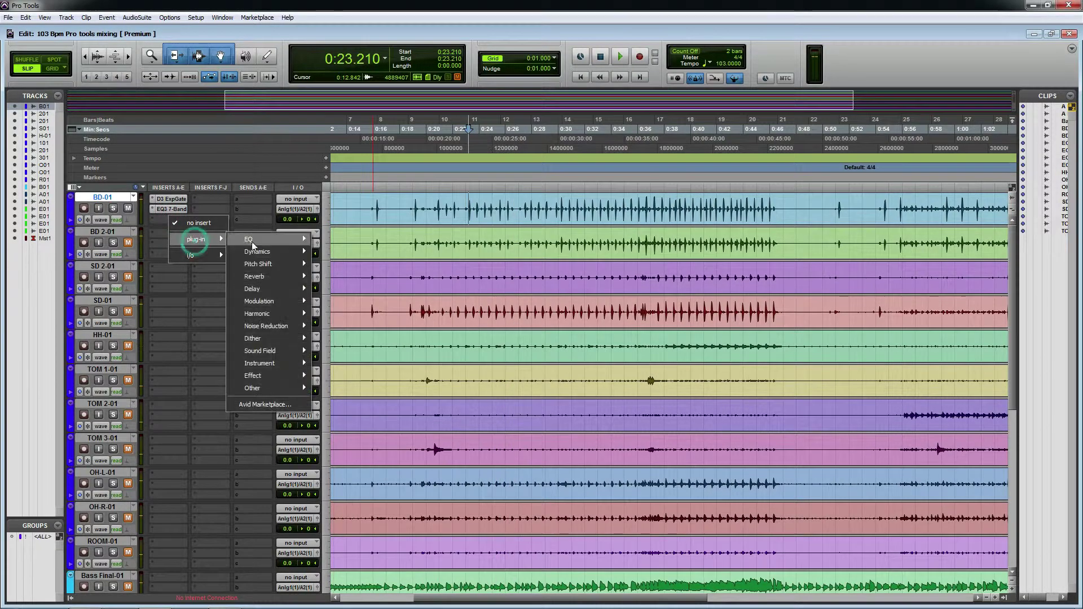
left_click(258, 251)
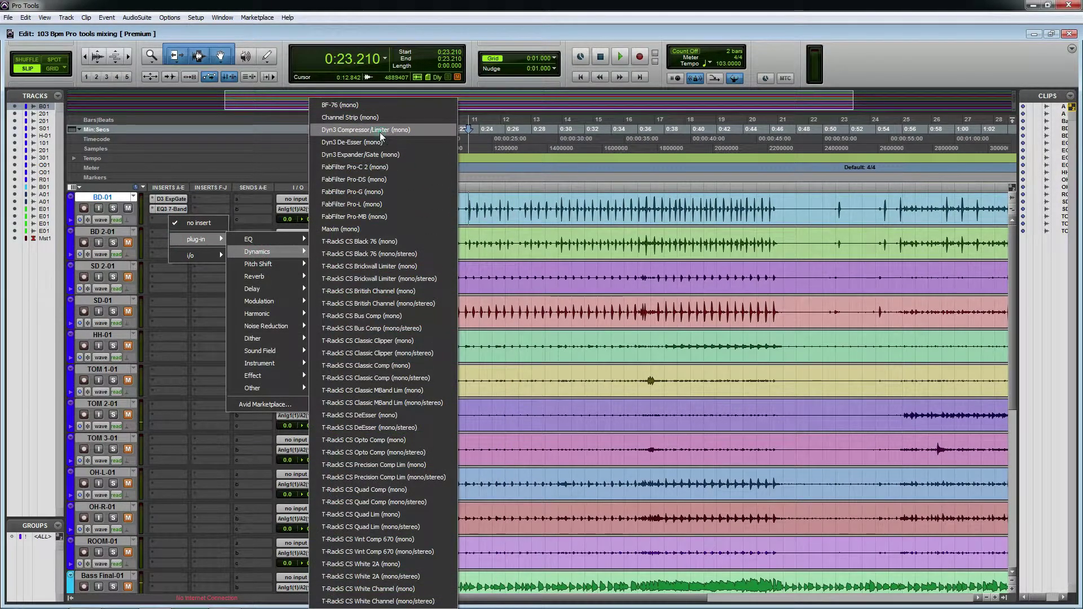
left_click(380, 131)
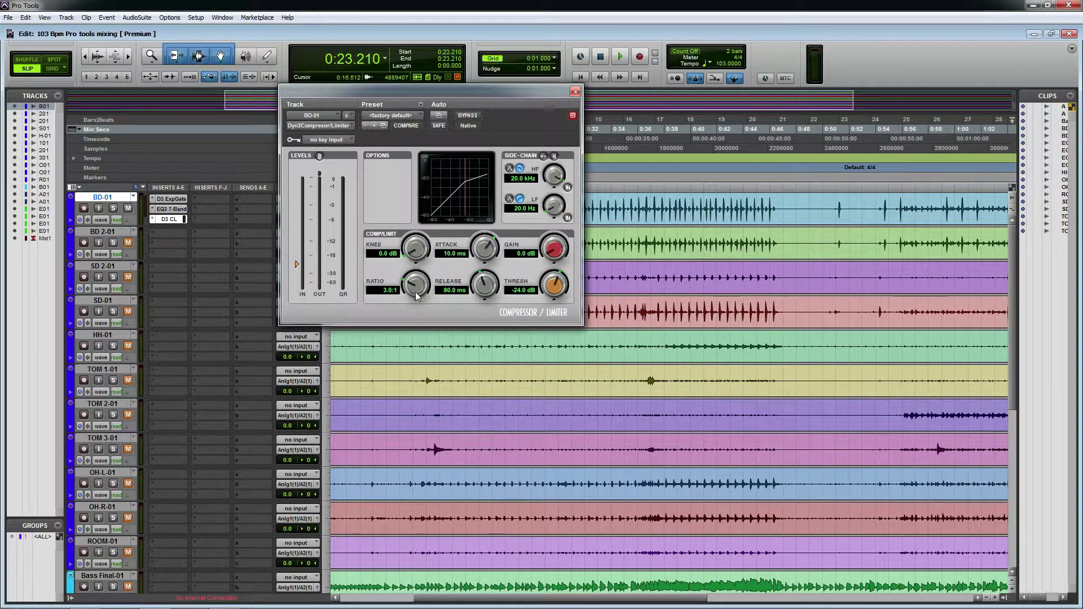
Step: Set the compressor's ratio to 7.5:1, attack to about 263.7 ms and threshold to about -42.6 dB during playback
left_click_drag(427, 244, 425, 253)
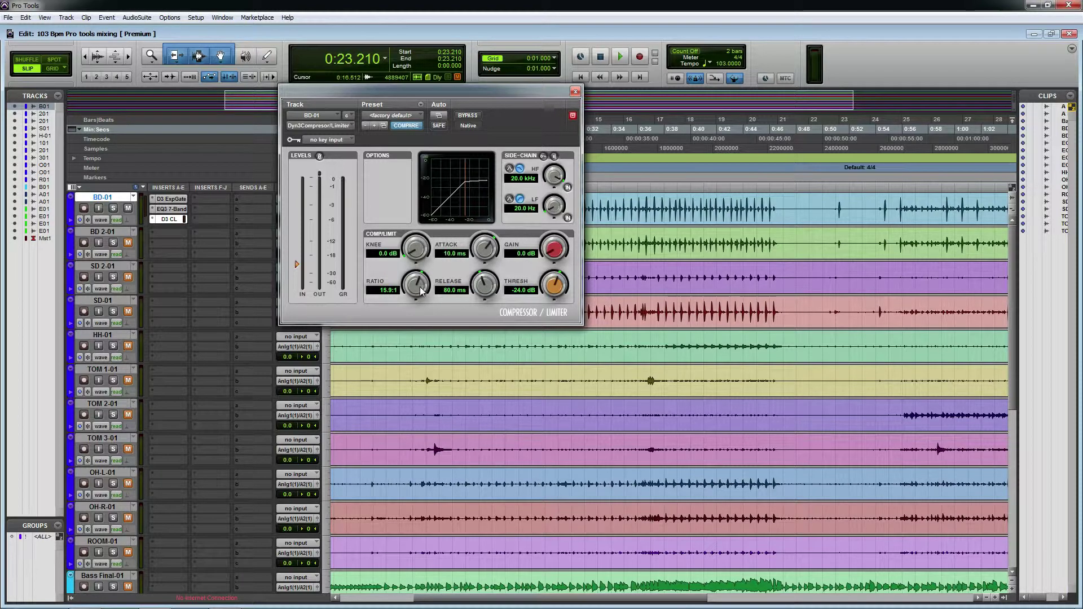
left_click_drag(419, 296, 409, 302)
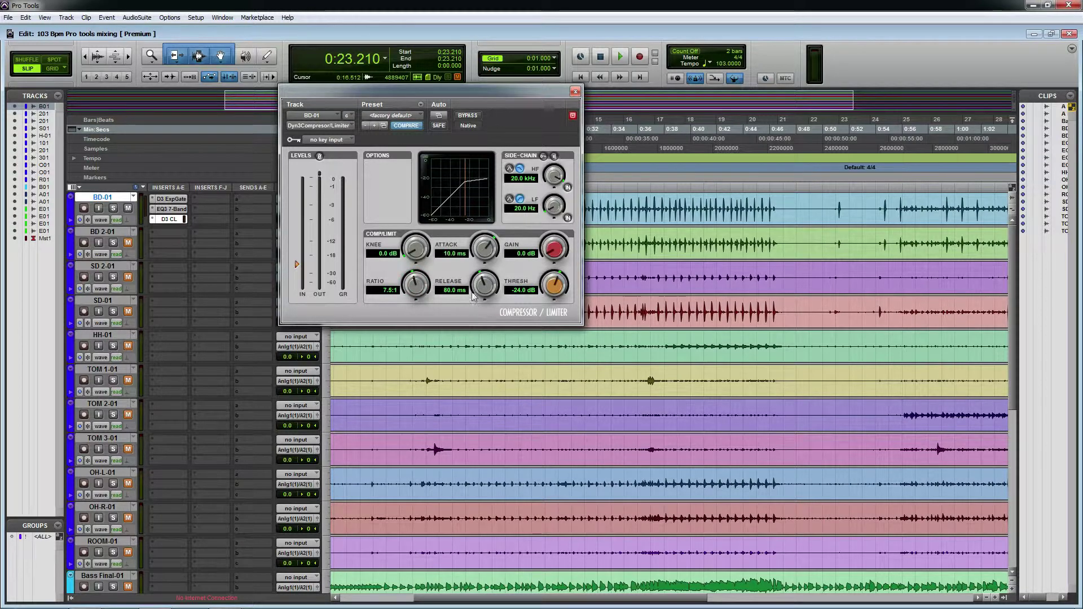
key("space")
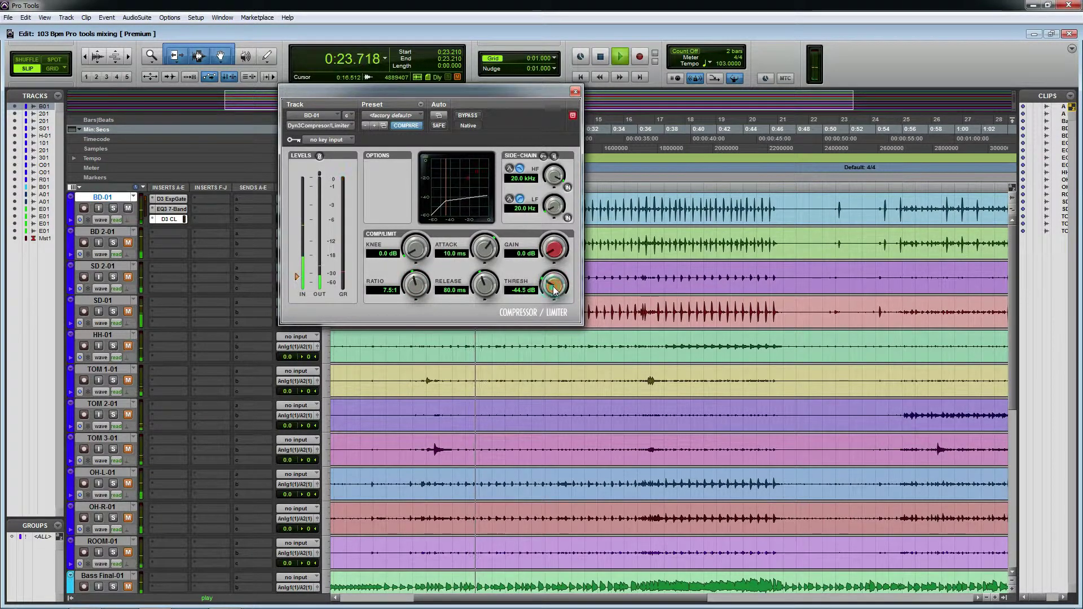
left_click_drag(480, 251, 490, 221)
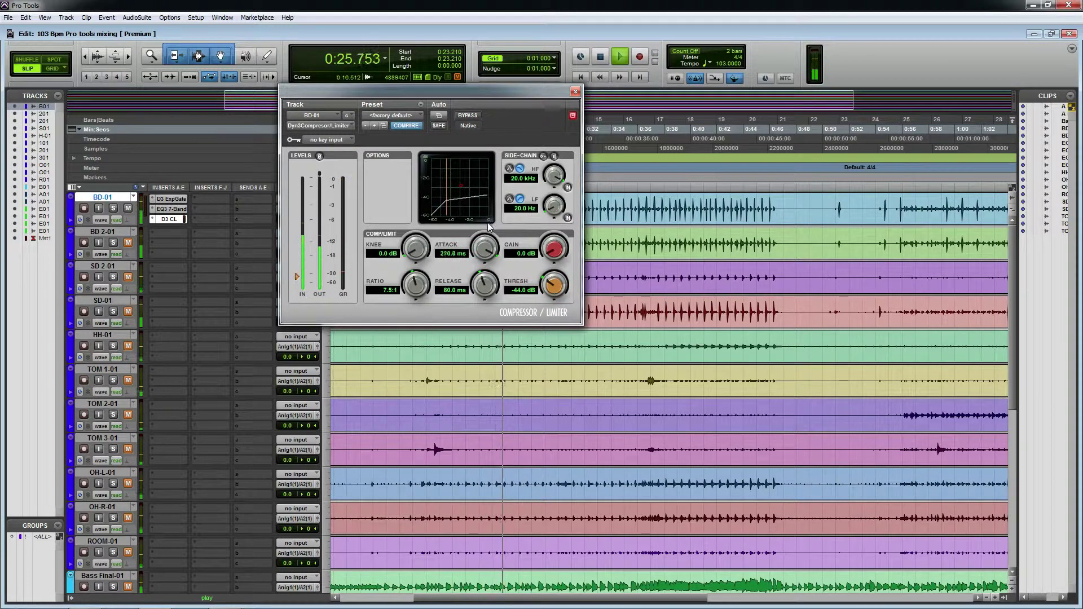
left_click_drag(554, 292, 556, 285)
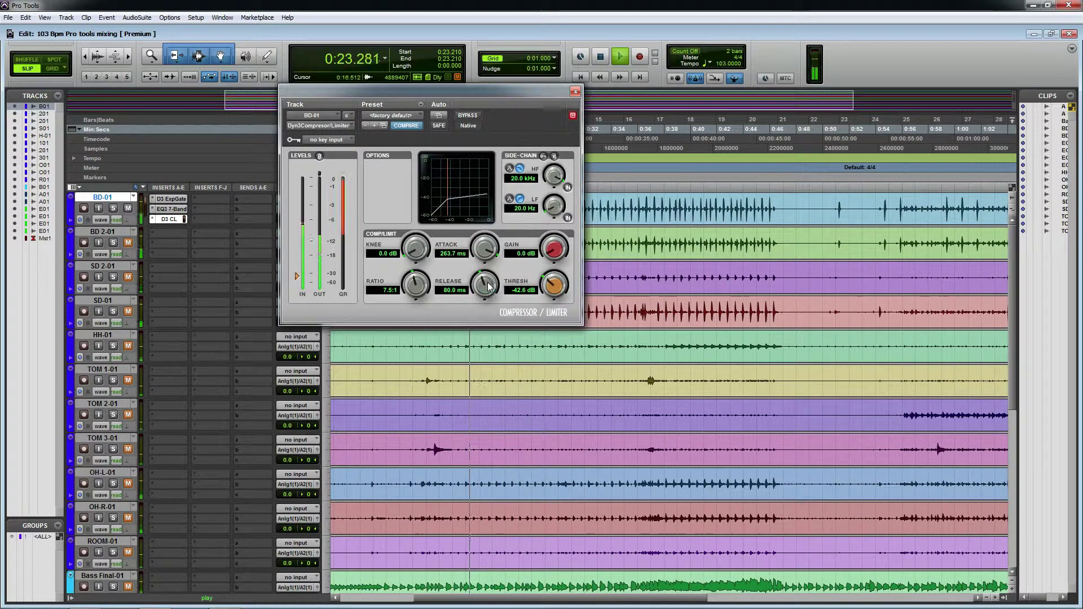
Step: Set the compressor's release to about 141.2 ms and its gain to 8.9 dB while auditioning the kick
left_click_drag(484, 285, 493, 269)
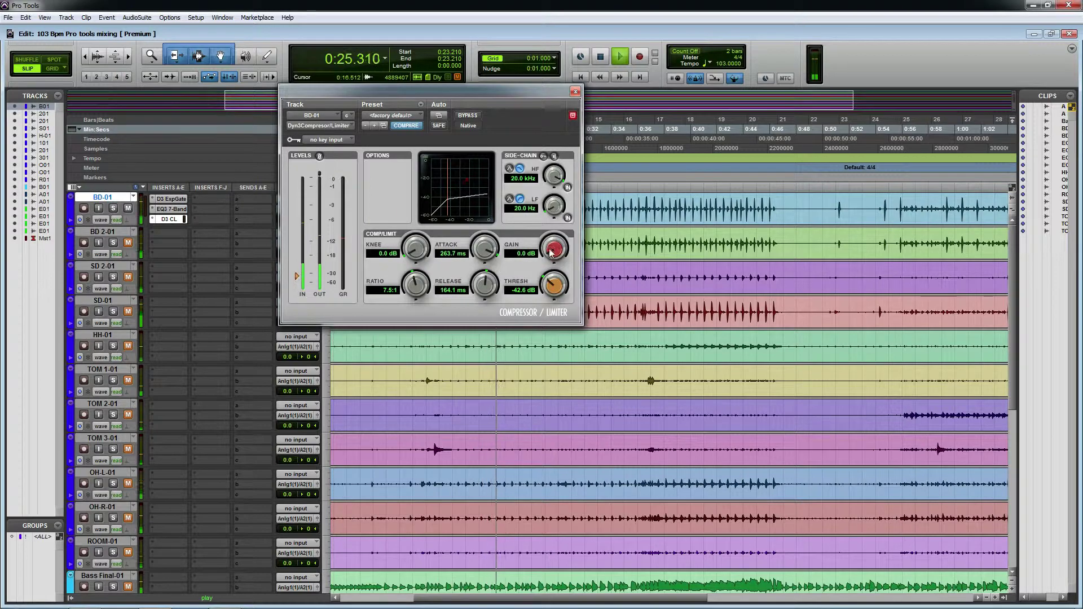
left_click_drag(554, 248, 558, 223)
left_click_drag(489, 286, 489, 290)
key("space")
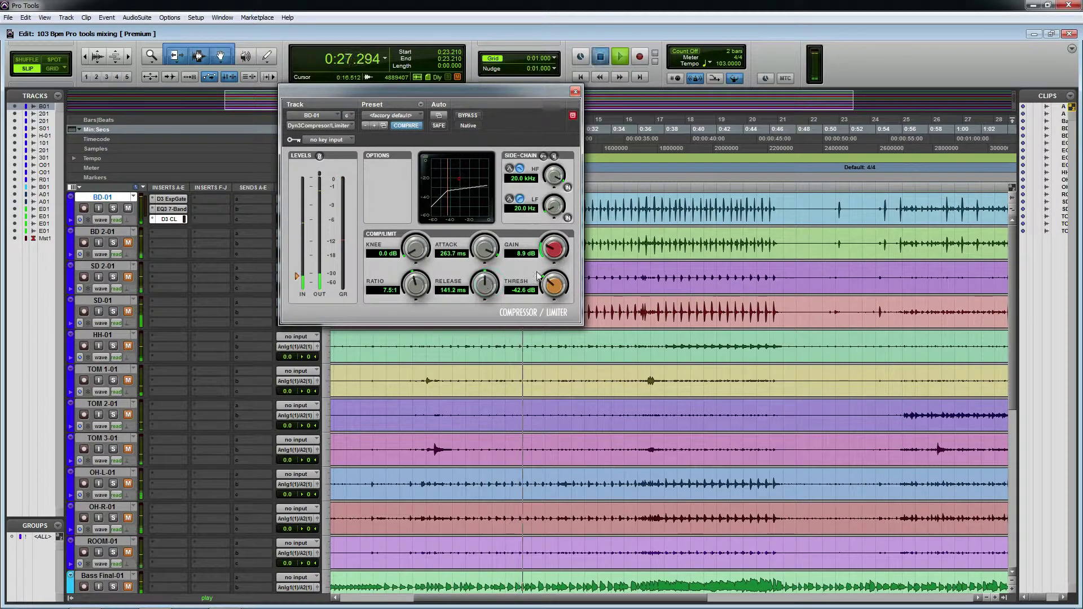
key("space")
key("space")
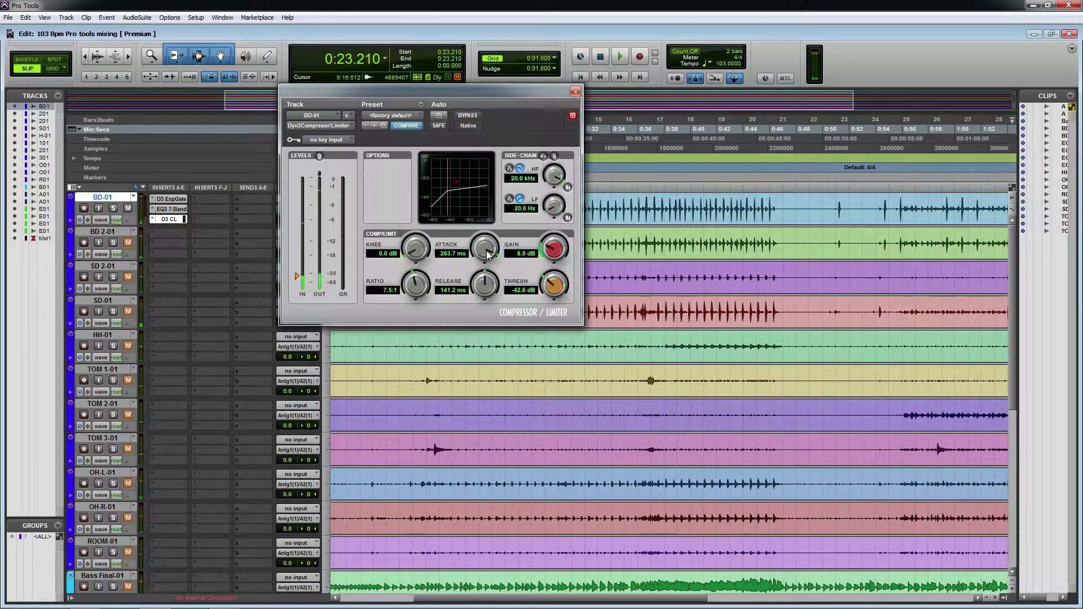
Step: Set the compressor's attack to about 225.9 ms, move its window off the BD-01 waveform, and start playback
left_click_drag(489, 254, 490, 253)
left_click_drag(490, 93, 326, 119)
key("space")
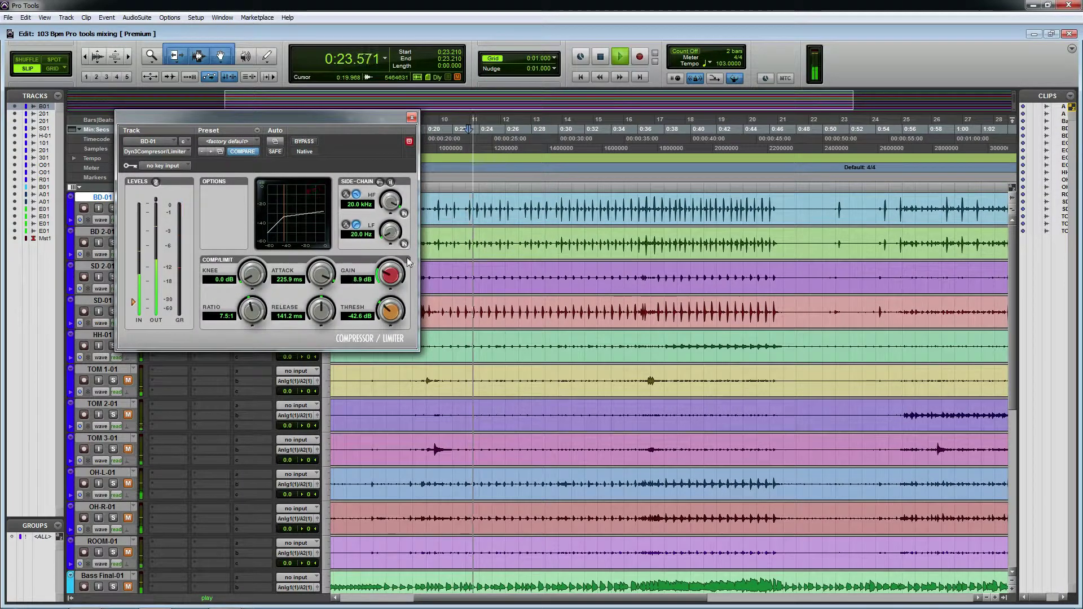
Step: Stop playback and select a single kick hit on BD-01 at 0:23.301, about 0.110 s long
left_click(476, 212)
key("space")
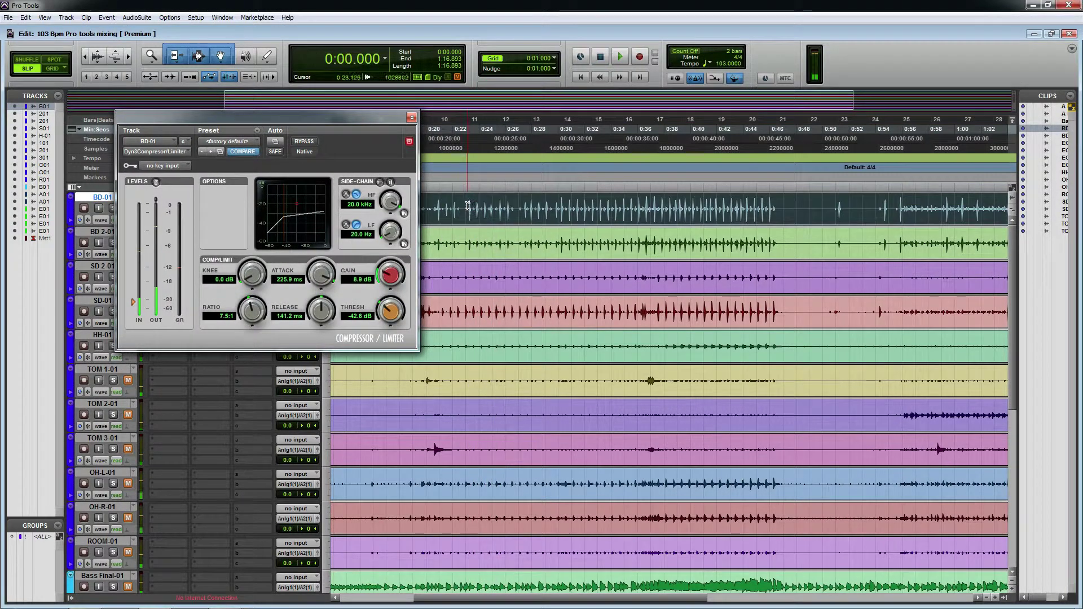
left_click_drag(468, 207, 483, 207)
scroll(474, 212, "up", 3)
scroll(752, 226, "up", 3)
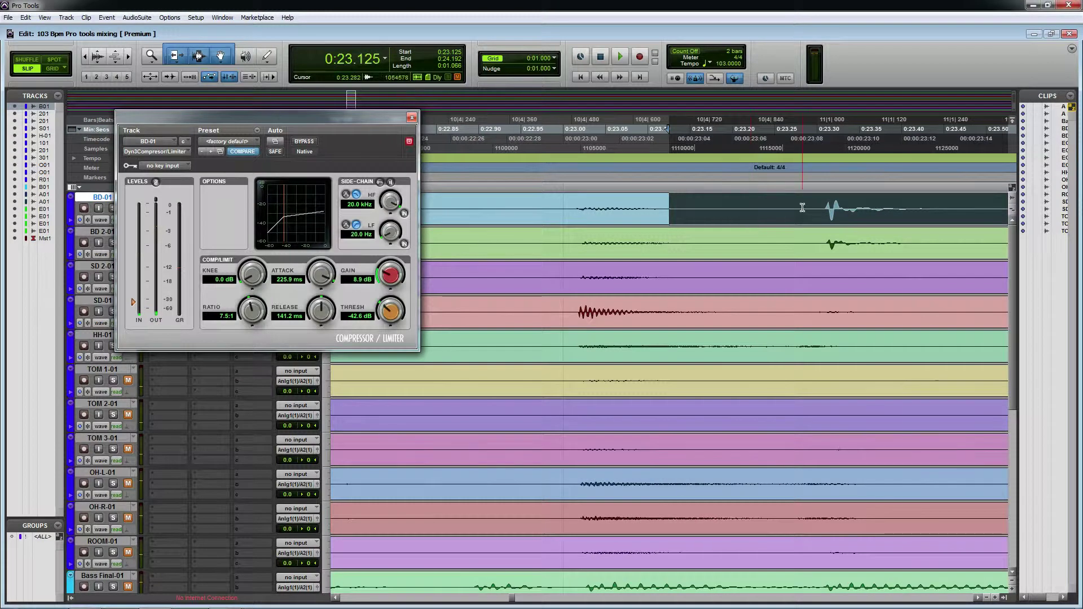
left_click_drag(818, 207, 911, 209)
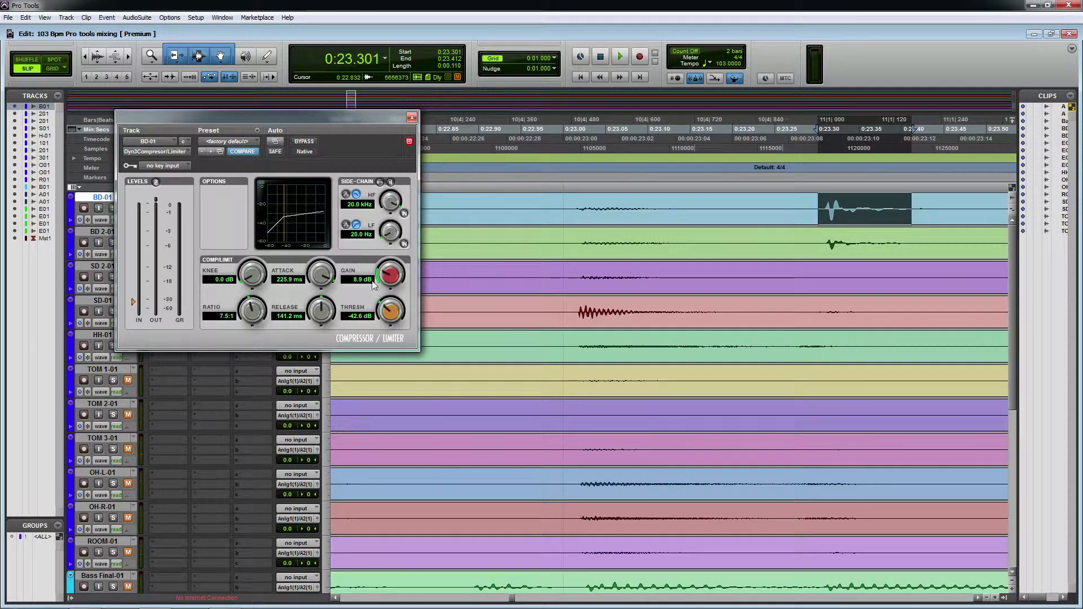
Step: Set the compressor's attack to about 193.7 us and mark the onset of the kick hit at 0:23.308
left_click_drag(321, 274, 319, 367)
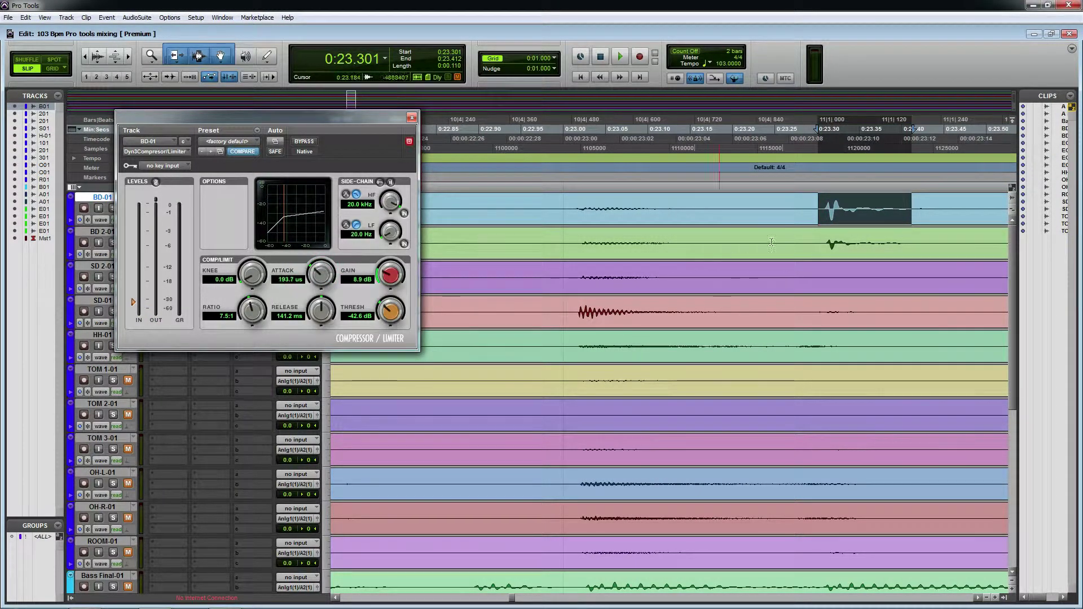
left_click_drag(823, 206, 826, 202)
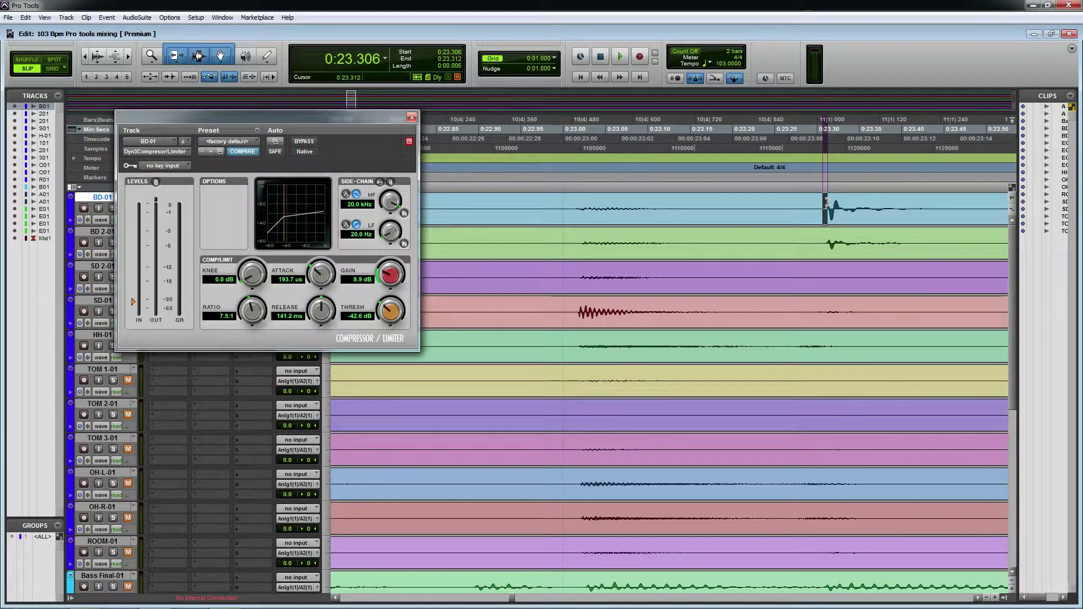
mouse_move(828, 202)
left_mouse_down()
mouse_move(874, 206)
mouse_move(846, 211)
left_mouse_up()
left_click(824, 208)
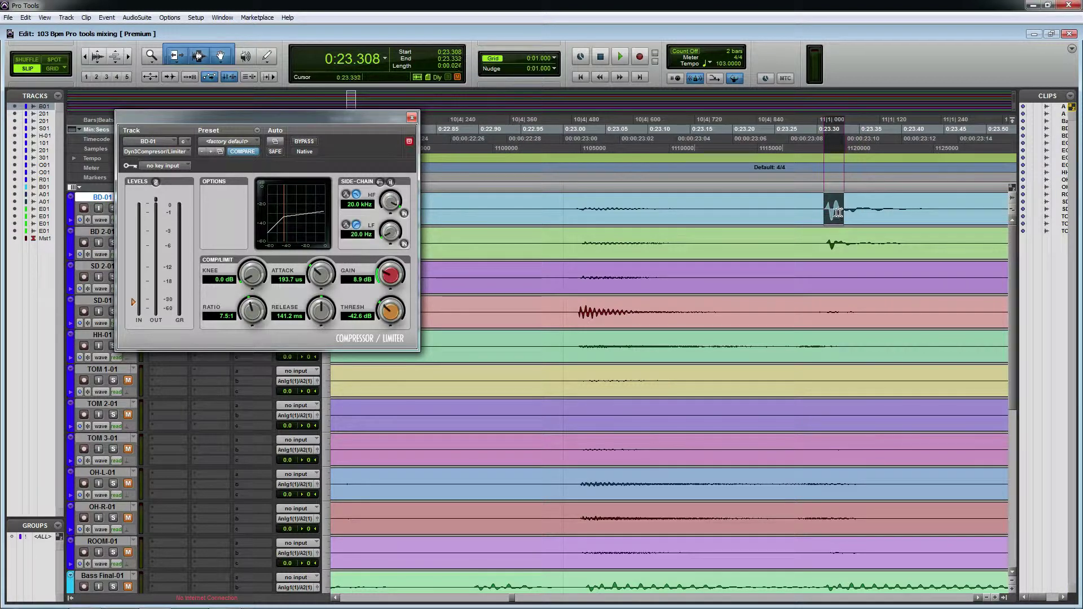
left_click(827, 213)
left_click(824, 206)
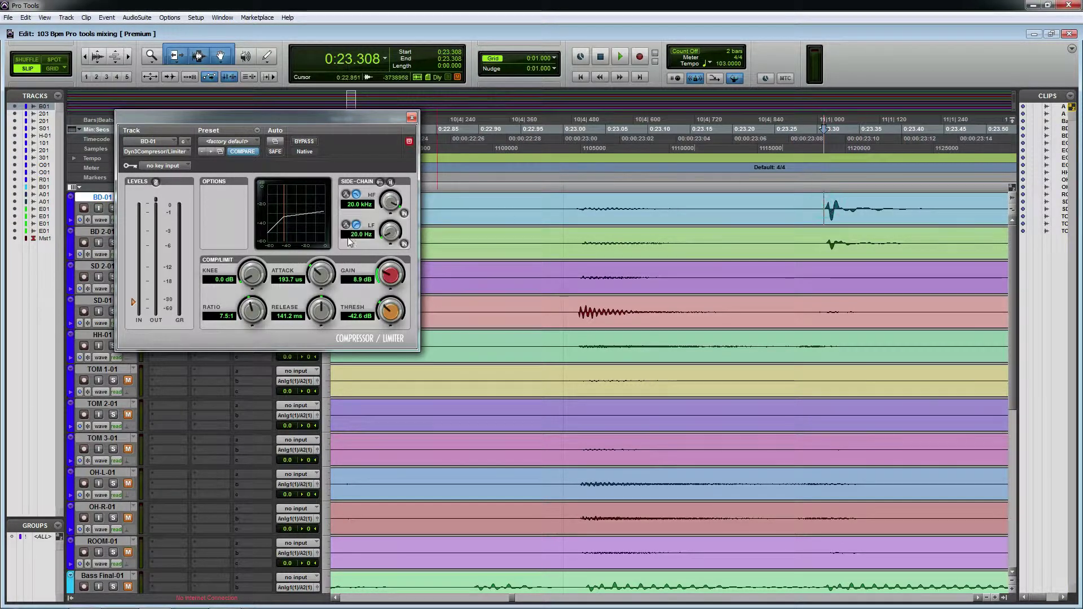
Step: Set the compressor's attack to about 101.6 ms and audition a selection of about 0.042 s over the kick hit
left_click_drag(323, 248, 333, 194)
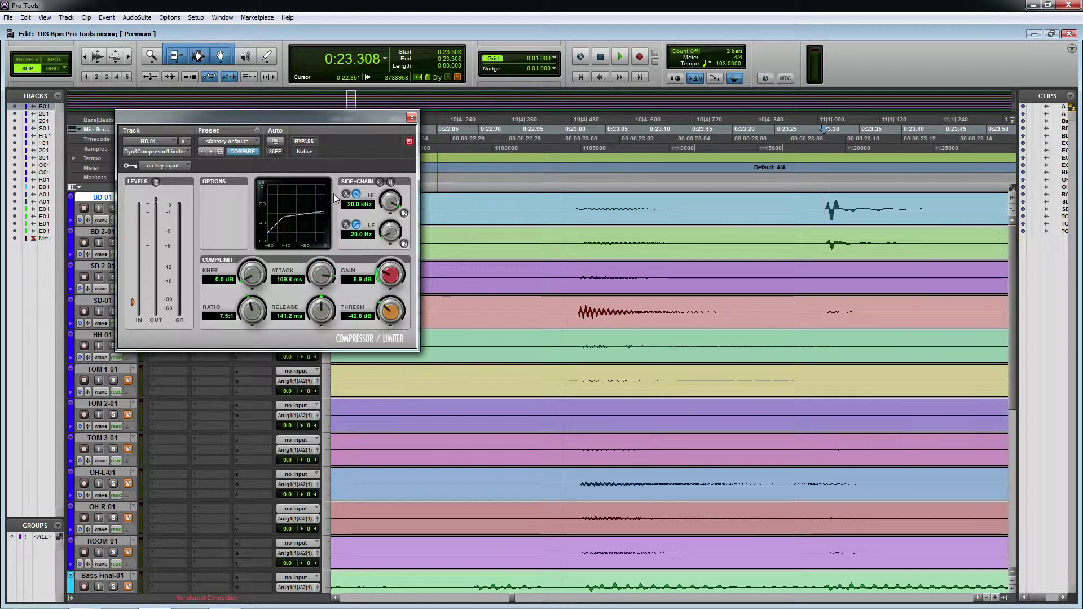
left_click_drag(822, 209, 857, 209)
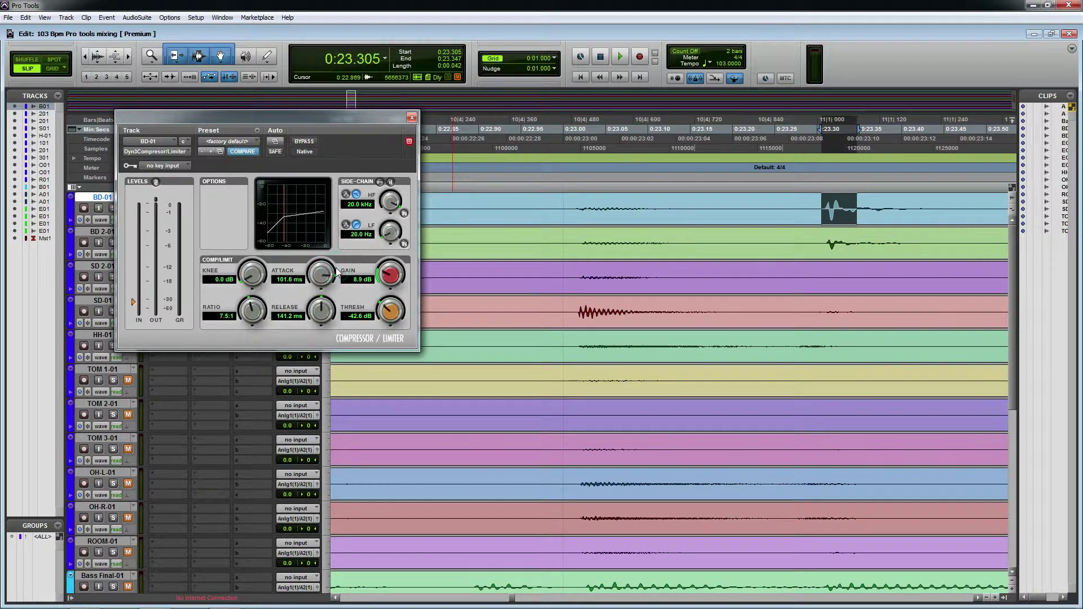
key("space")
key("space")
key("space")
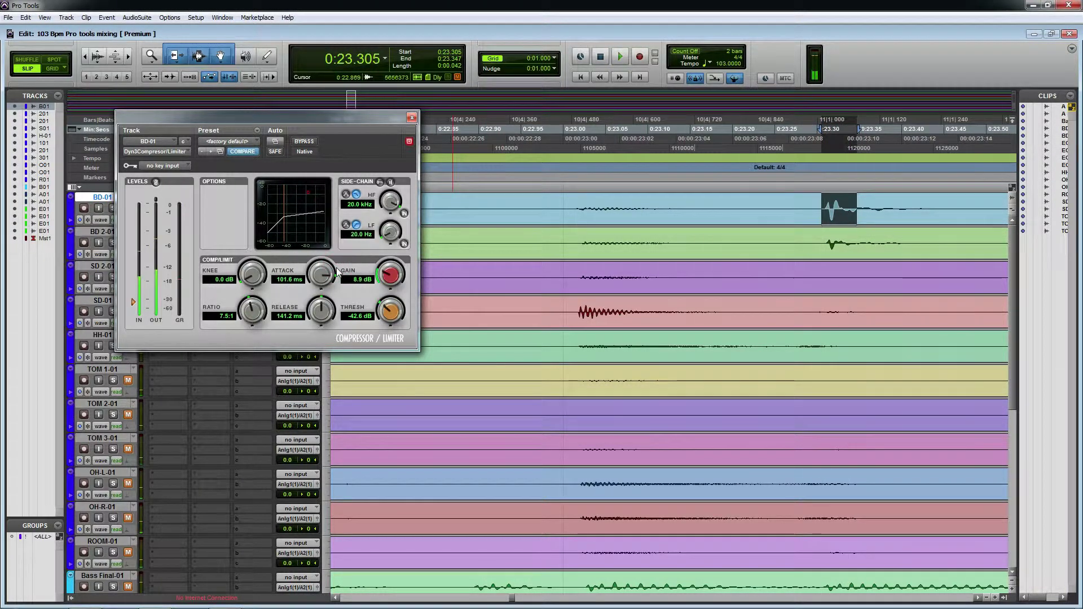
Step: Place the playback start at 0:23.292, before the kick hit, and audition the compressor with its attack at 10.0 us
left_click(810, 210)
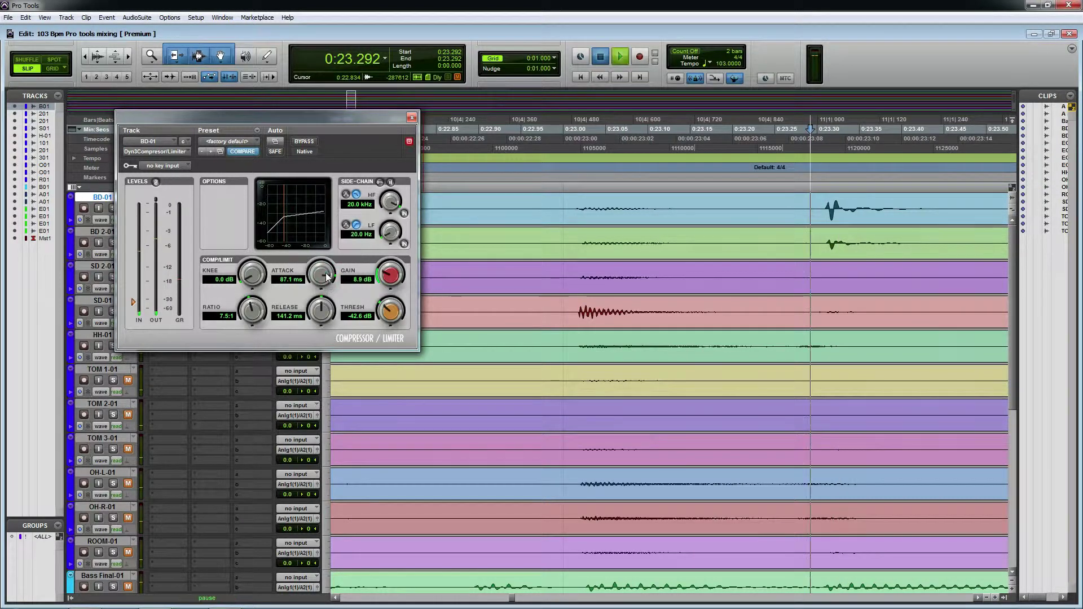
left_click_drag(305, 326, 299, 395)
key("space")
key("space")
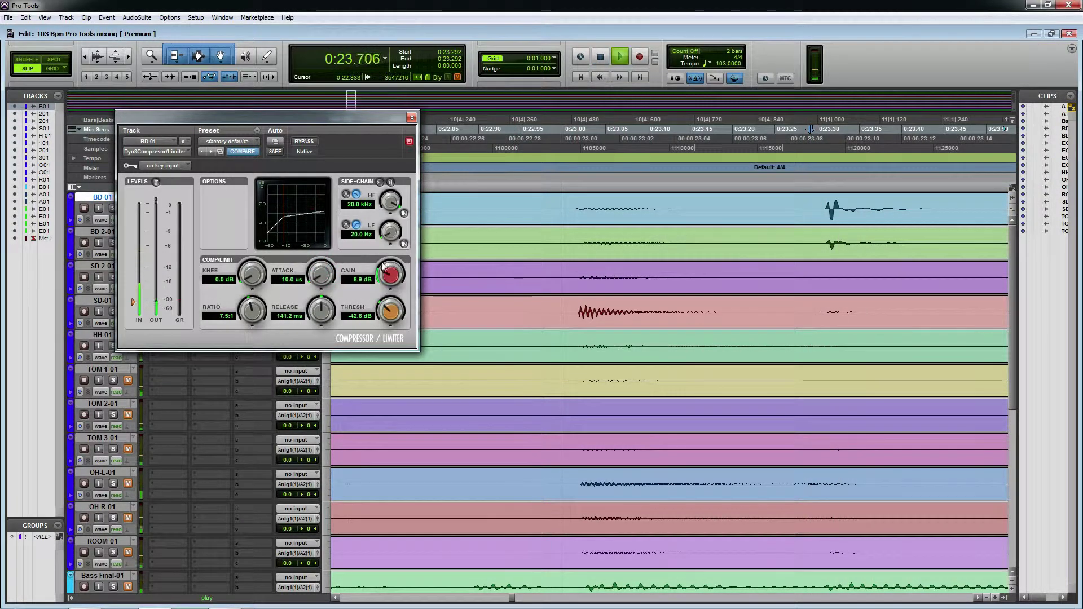
key("space")
Step: Set the compressor's attack to 198.6 ms, release to 555.9 ms, gain to 11.1 dB and threshold to -40.2 dB while auditioning
left_click_drag(325, 147, 329, 136)
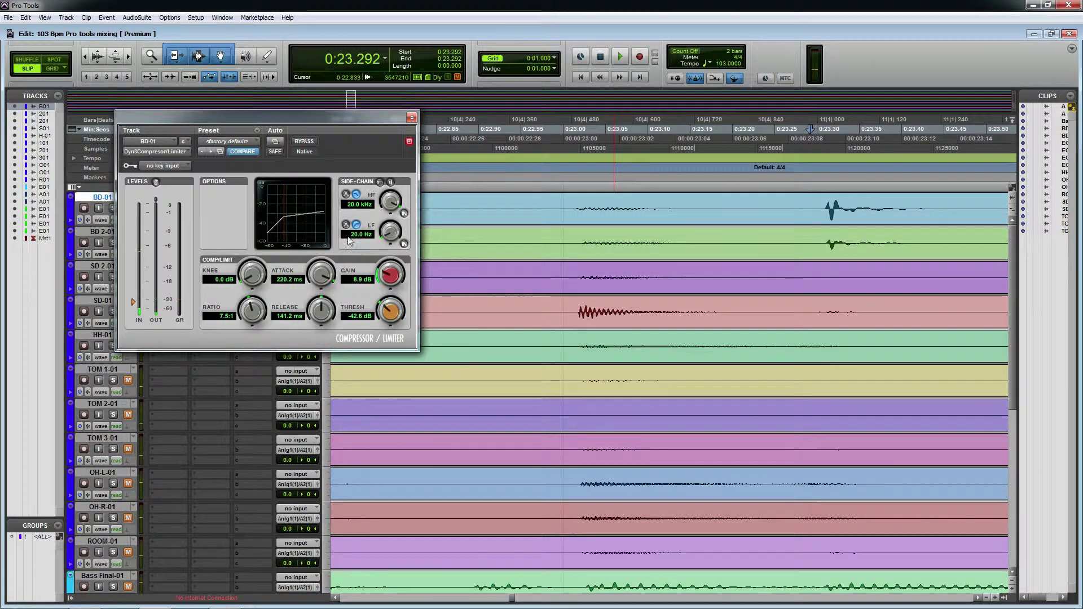
key("space")
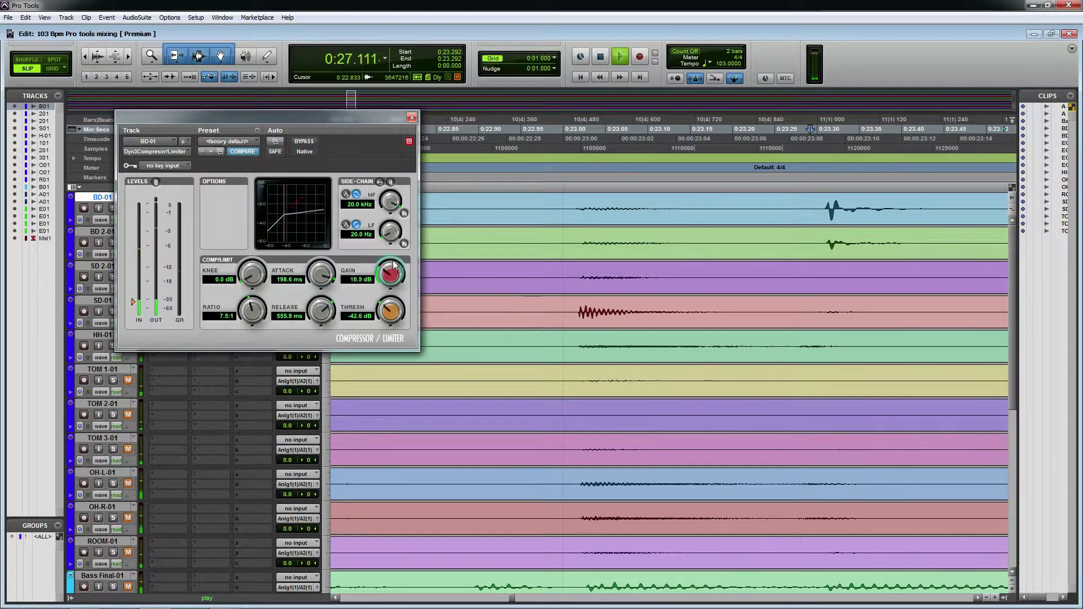
left_click_drag(393, 265, 393, 260)
key("space")
key("space")
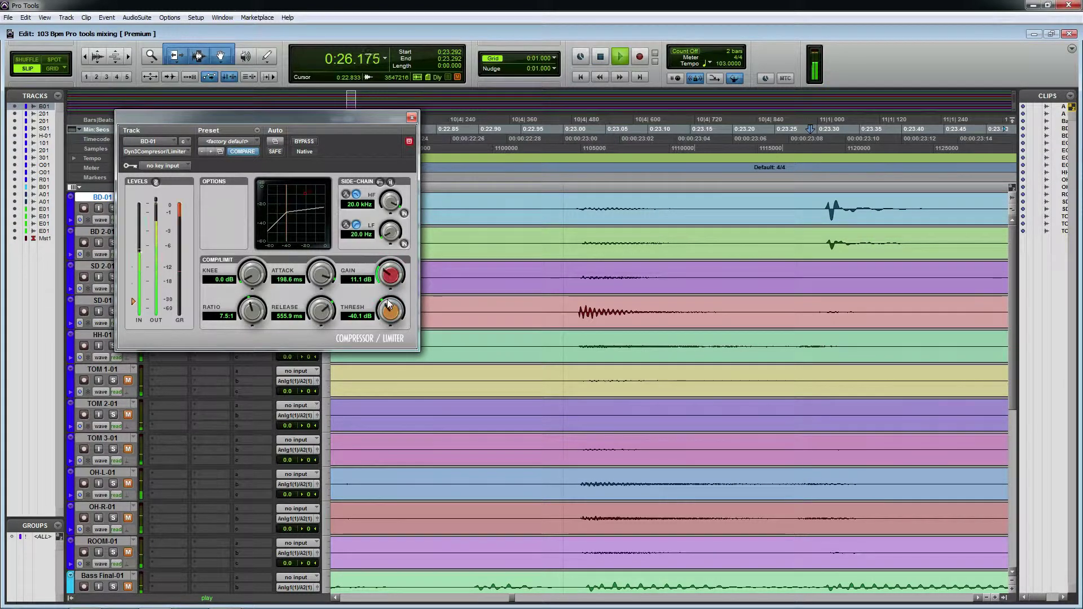
key("space")
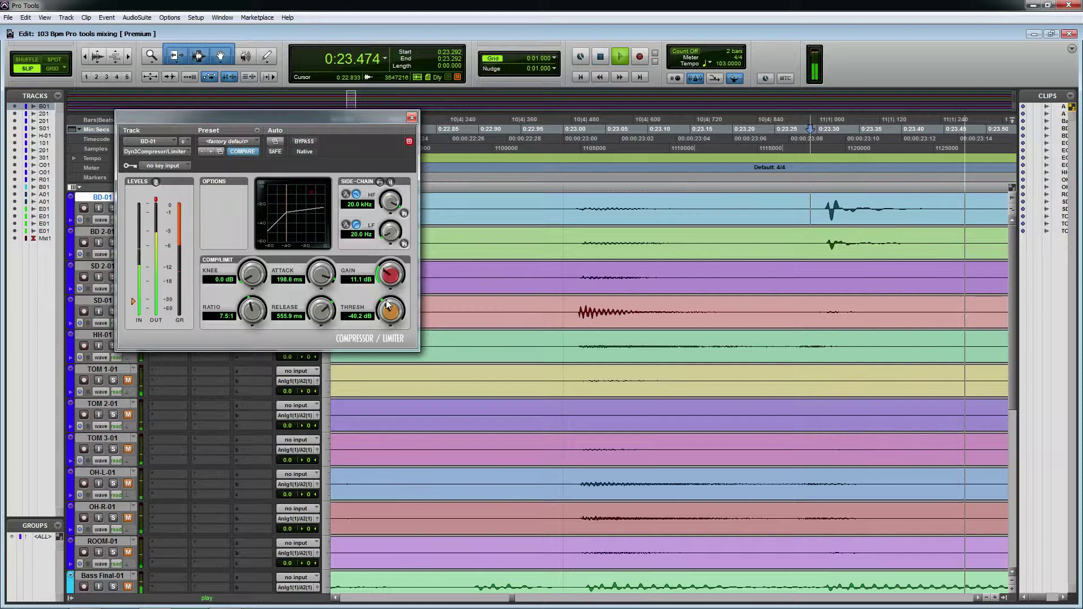
Step: Close the compressor, show the full length of the clips in the timeline, and stop playback
left_click(412, 119)
scroll(644, 292, "down", 8)
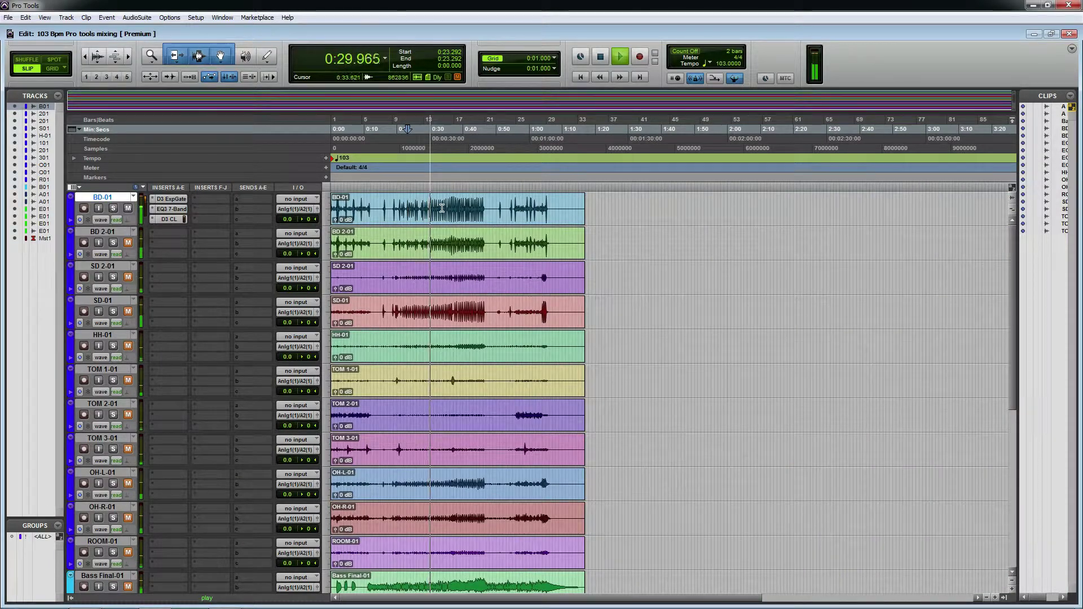
key("space")
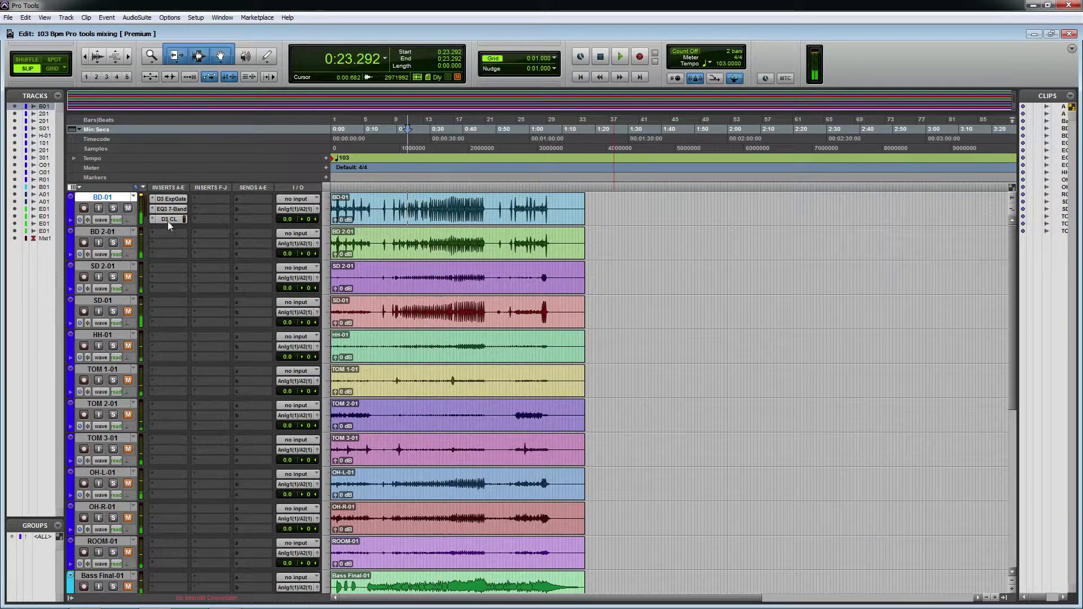
Step: Audition the BD-01 compressor bypassed and active for comparison, close it, and stop playback
left_click(170, 219)
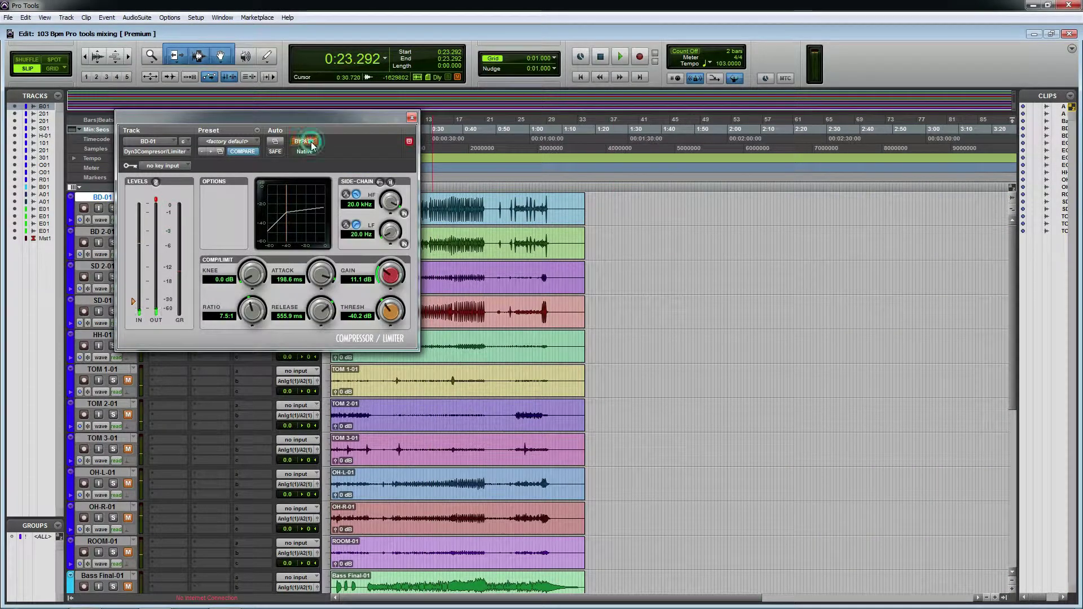
key("space")
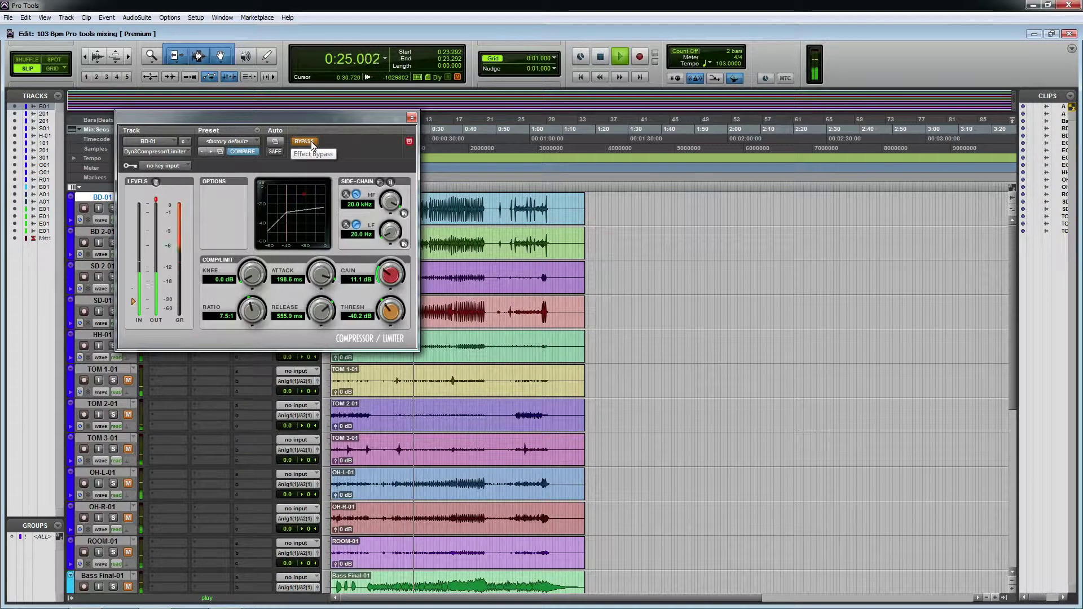
left_click(305, 142)
key("space")
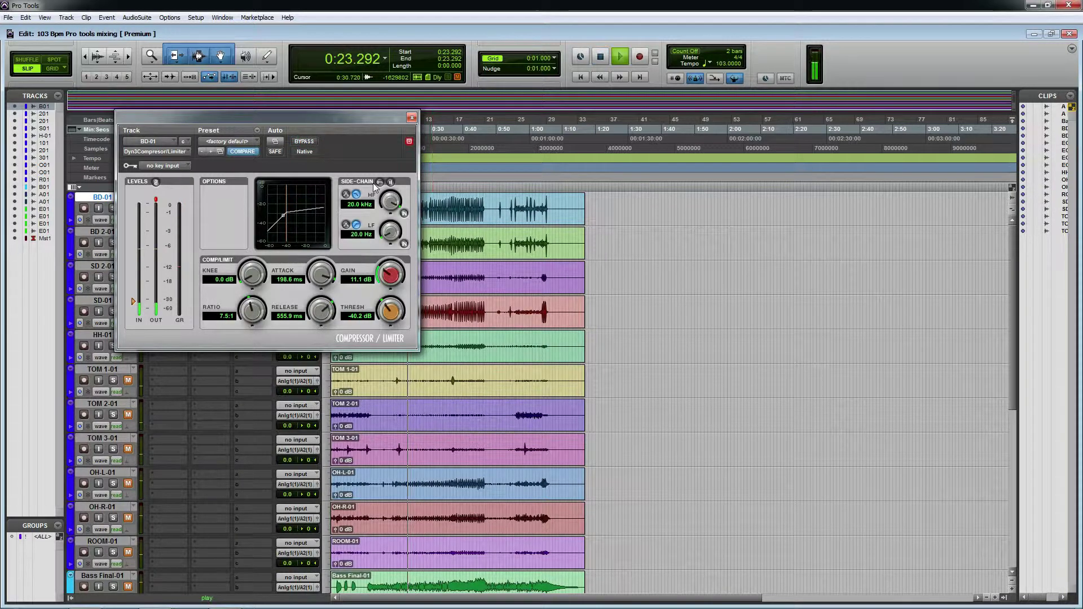
left_click(412, 119)
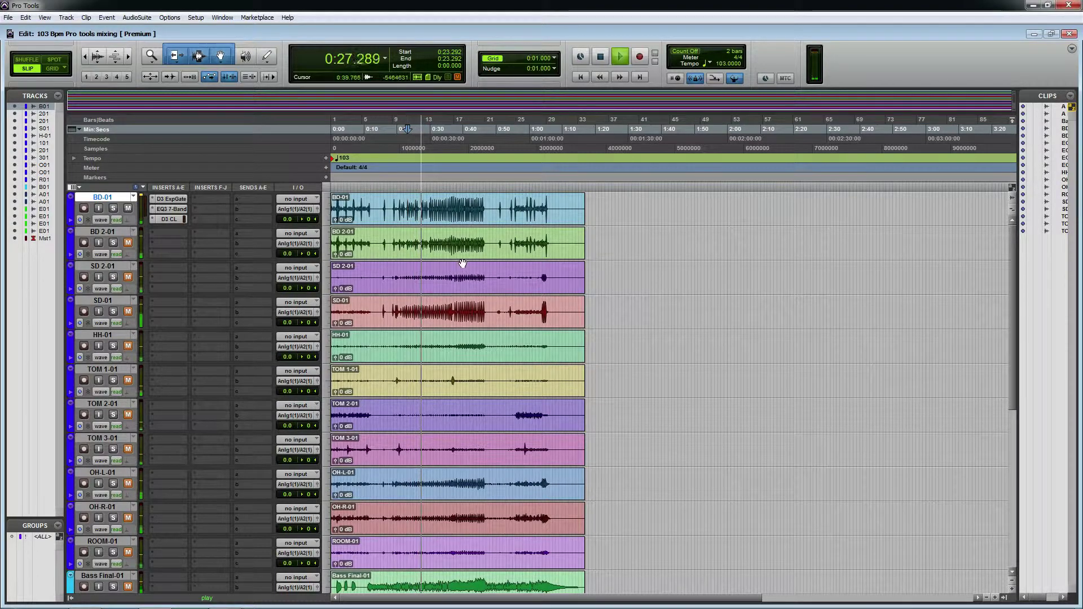
left_click(637, 249)
key("space")
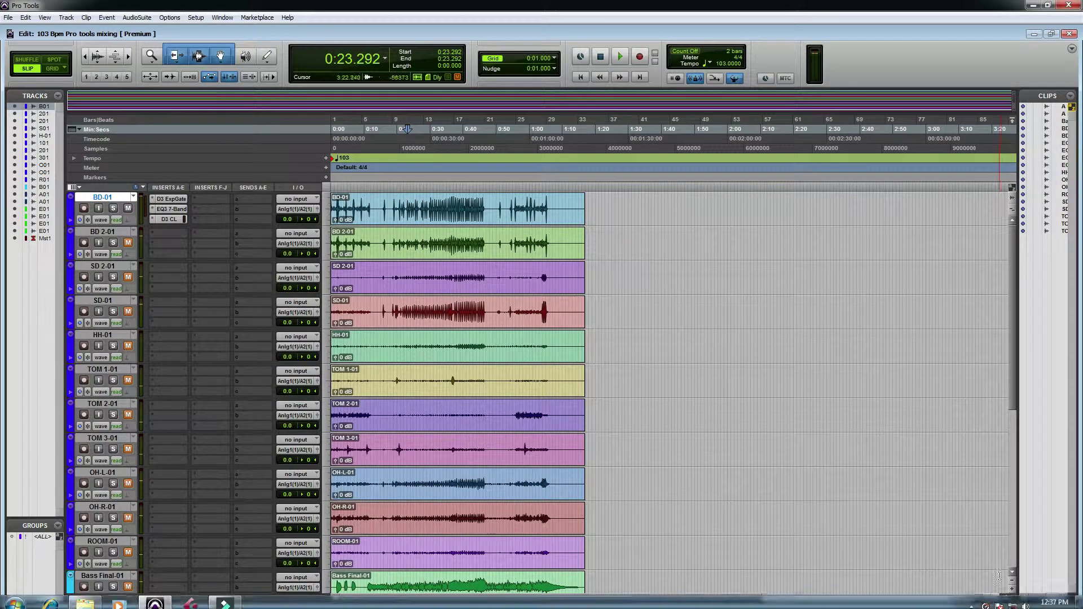
Step: Increase the height of all tracks in the timeline to enlarge their waveforms
left_click(1012, 588)
left_click(1012, 588)
left_click(1012, 588)
left_click(1012, 588)
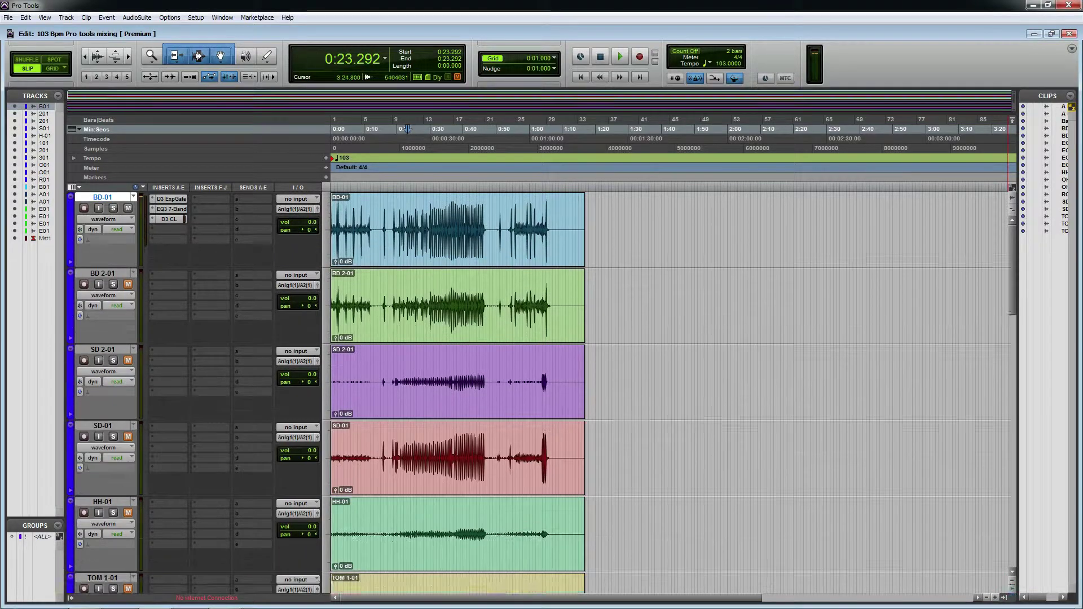
left_click(1013, 589)
left_click(1013, 589)
left_click(1012, 588)
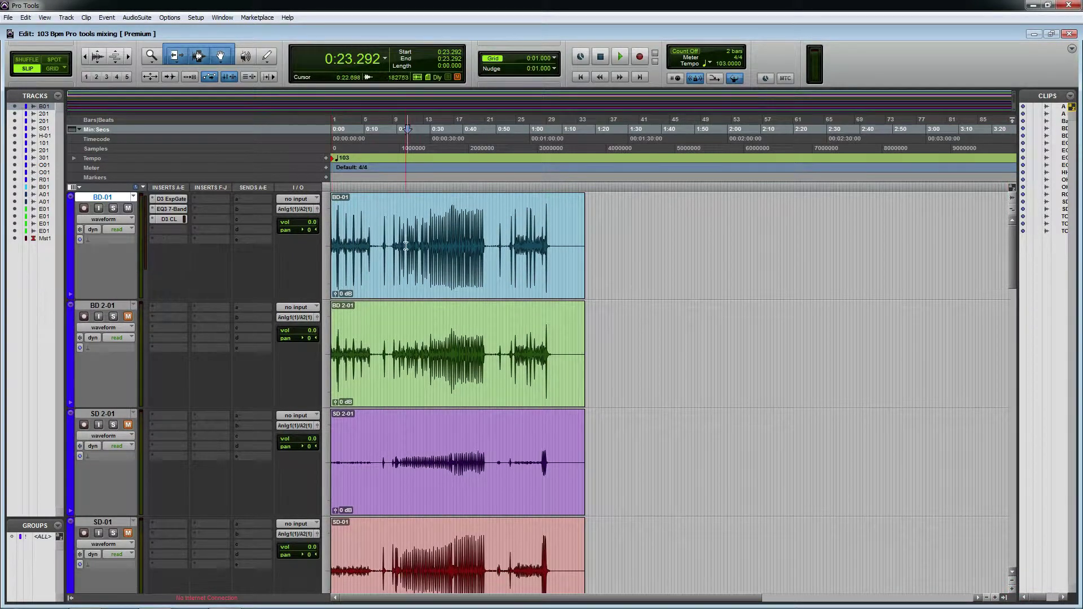
Step: Audition a selection of the BD-01 clip from 0:22.912 to 0:32.469, then place the playback start at 0:18.090
key("ctrl+bracketright")
key("ctrl+bracketright")
left_click_drag(633, 244, 759, 248)
key("space")
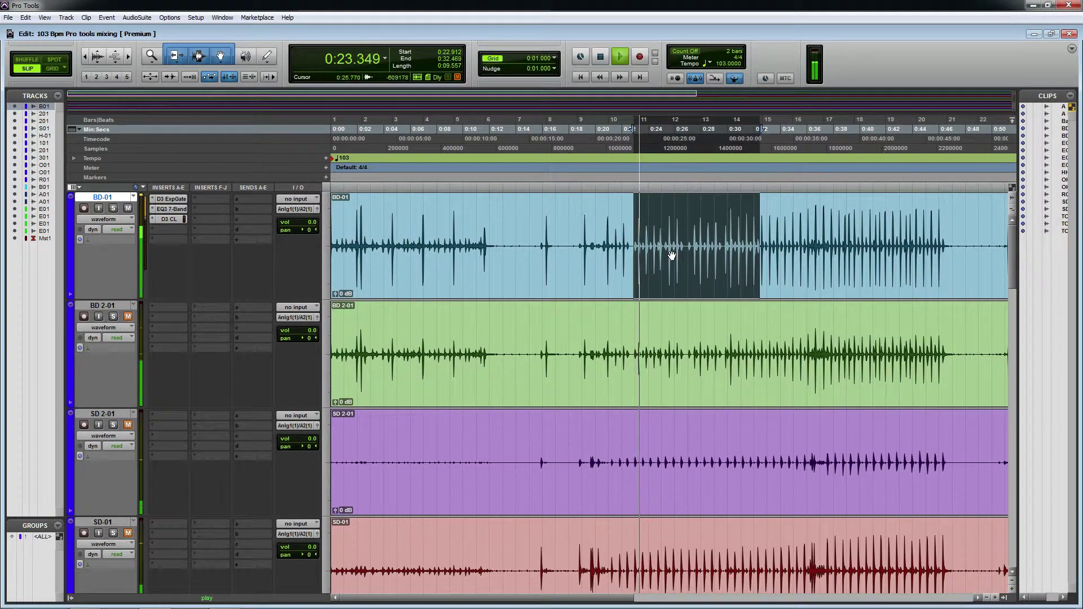
key("space")
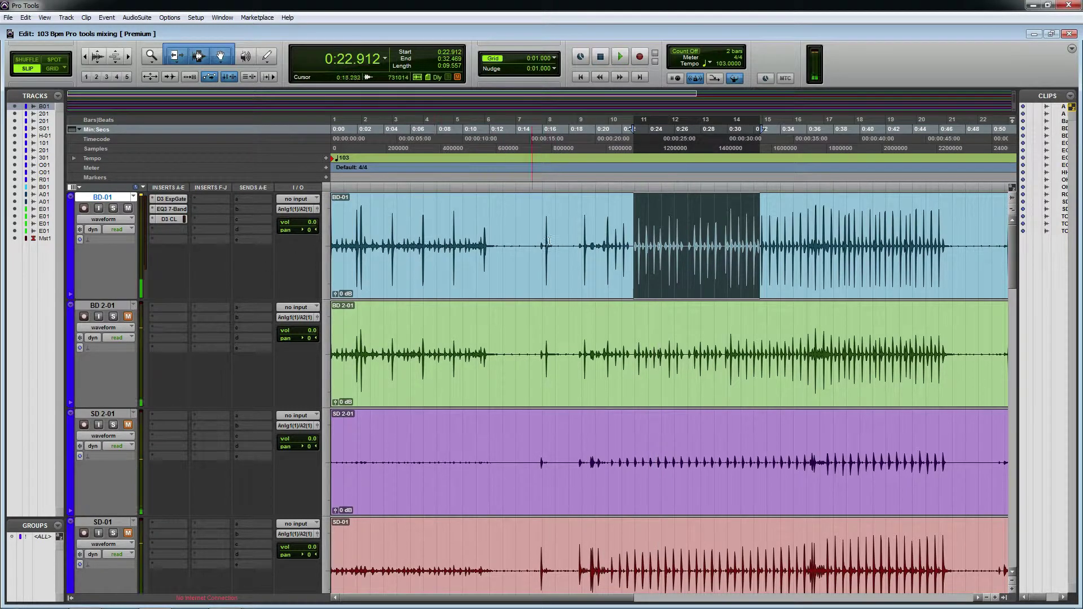
left_click(570, 242)
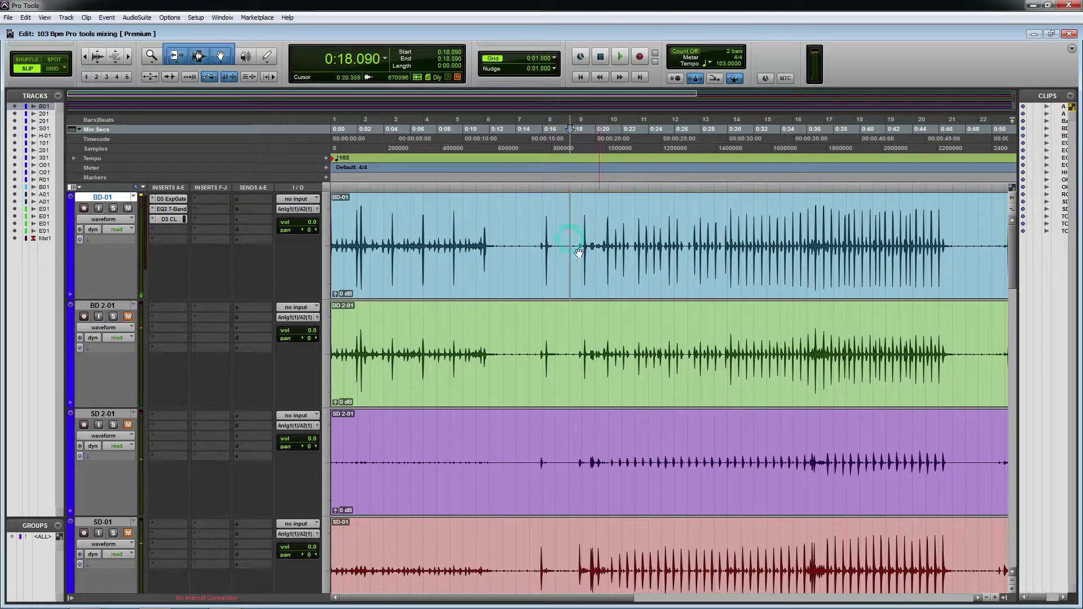
Step: Solo the BD 2-01 track and audition its selection from 0:21.290 to 0:34.133
left_click(118, 307)
left_click_drag(612, 339, 782, 342)
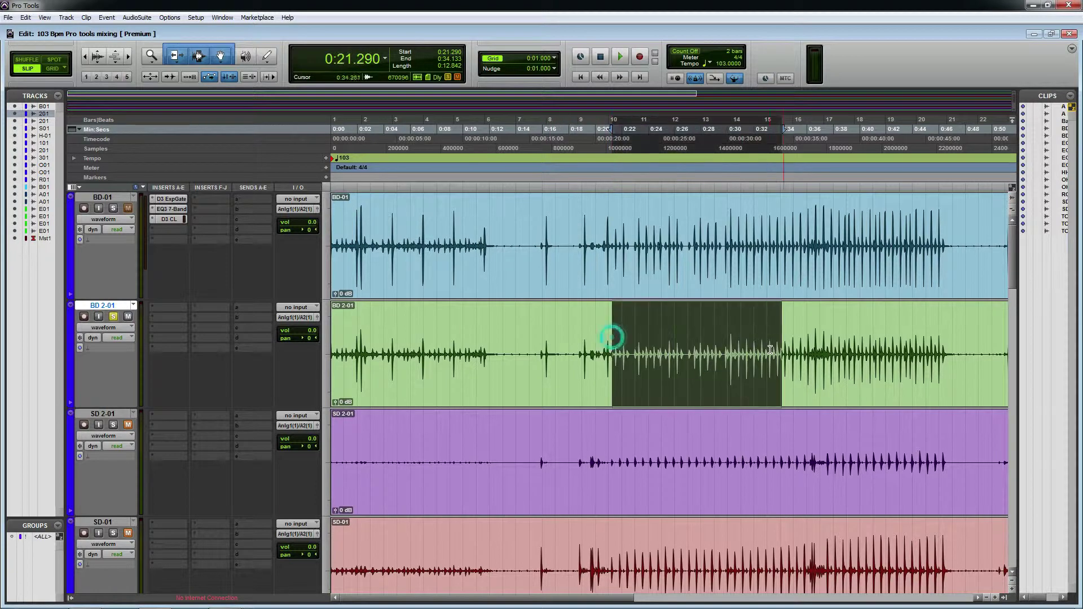
key("space")
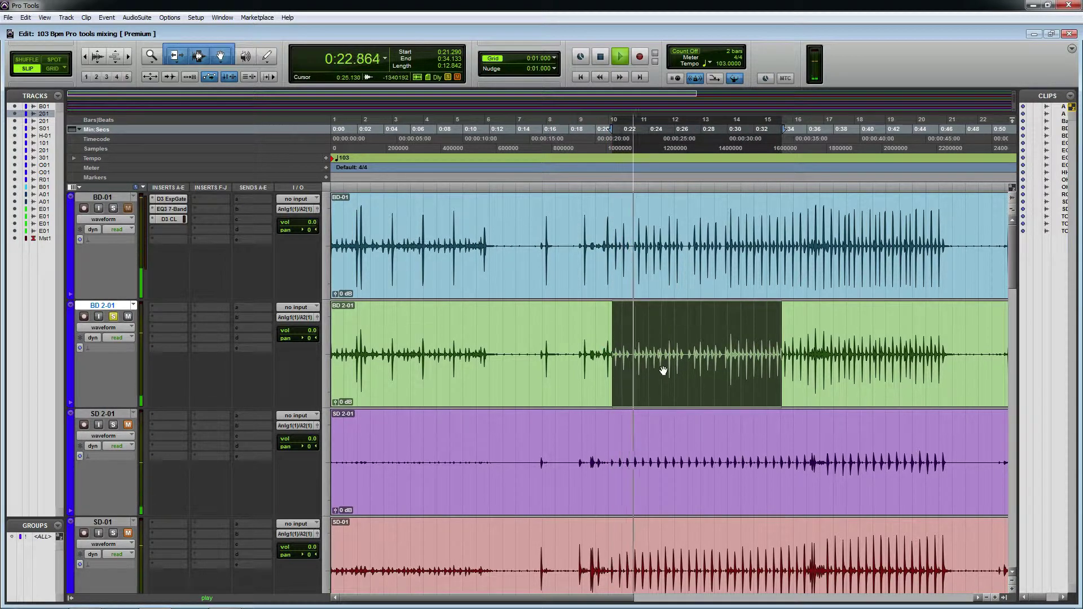
Step: Insert Dyn3 Expander/Gate (mono) in the first insert slot of BD 2-01
left_click(172, 311)
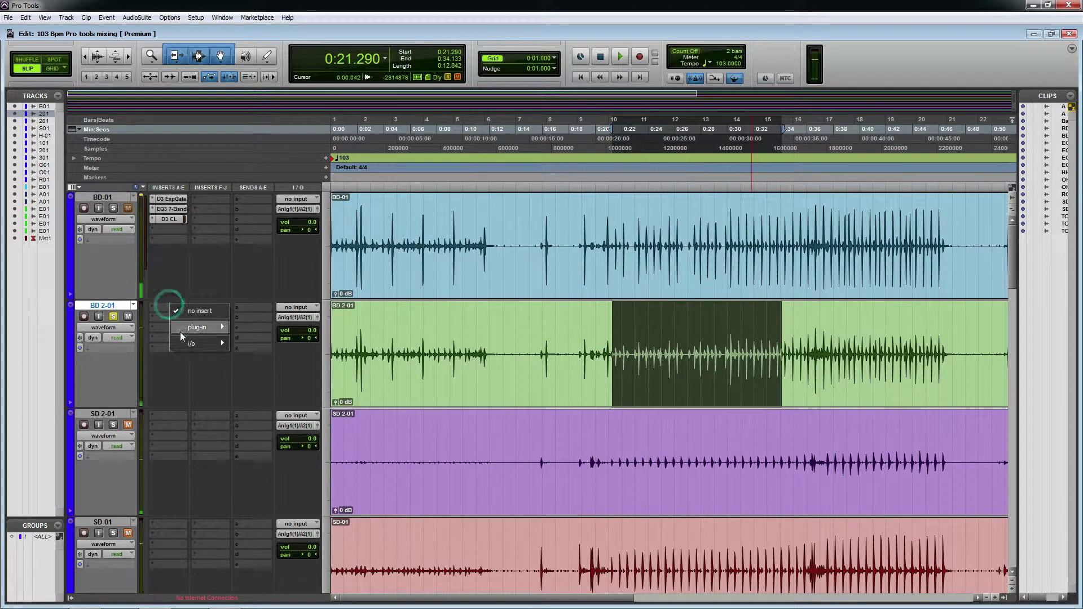
left_click(193, 332)
left_click(282, 342)
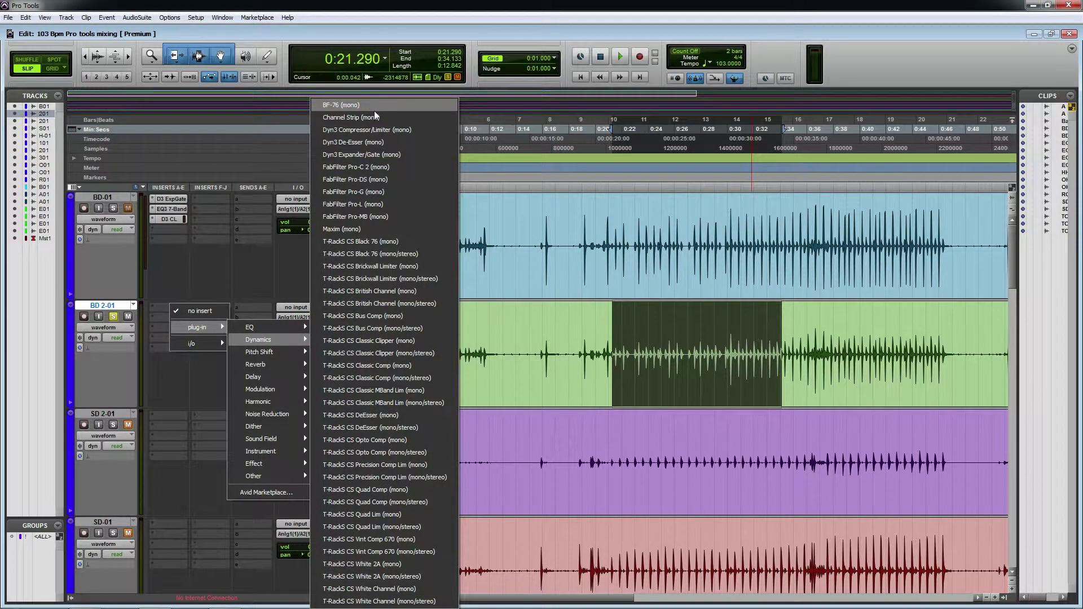
left_click(364, 156)
Step: Set the BD 2-01 gate's threshold to -24.3 dB and release to 432.6 ms while auditioning
key("space")
left_click_drag(388, 315, 378, 336)
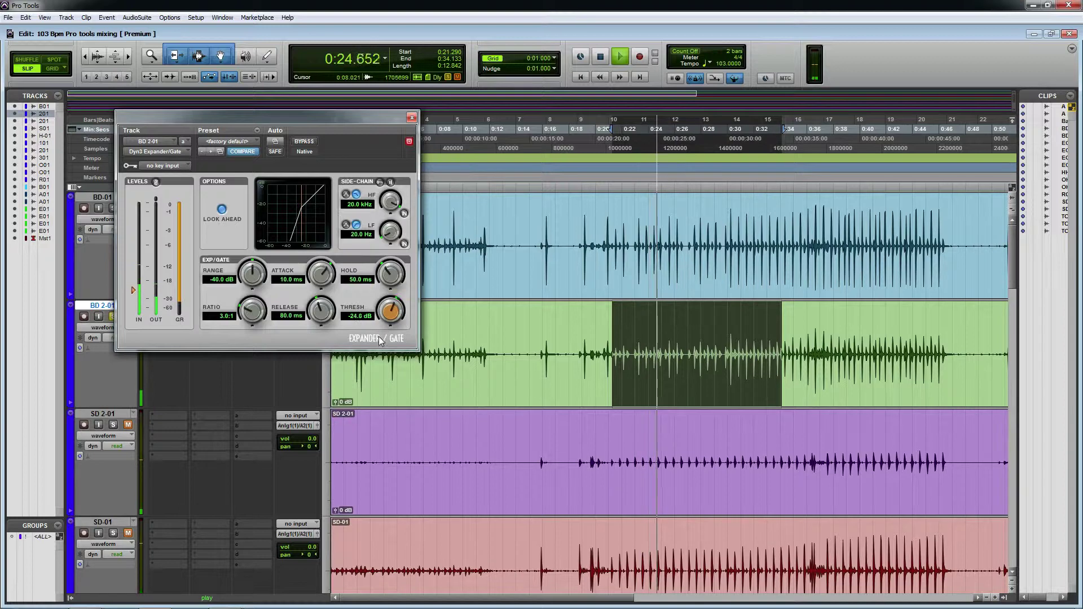
key("space")
left_click_drag(321, 313, 324, 293)
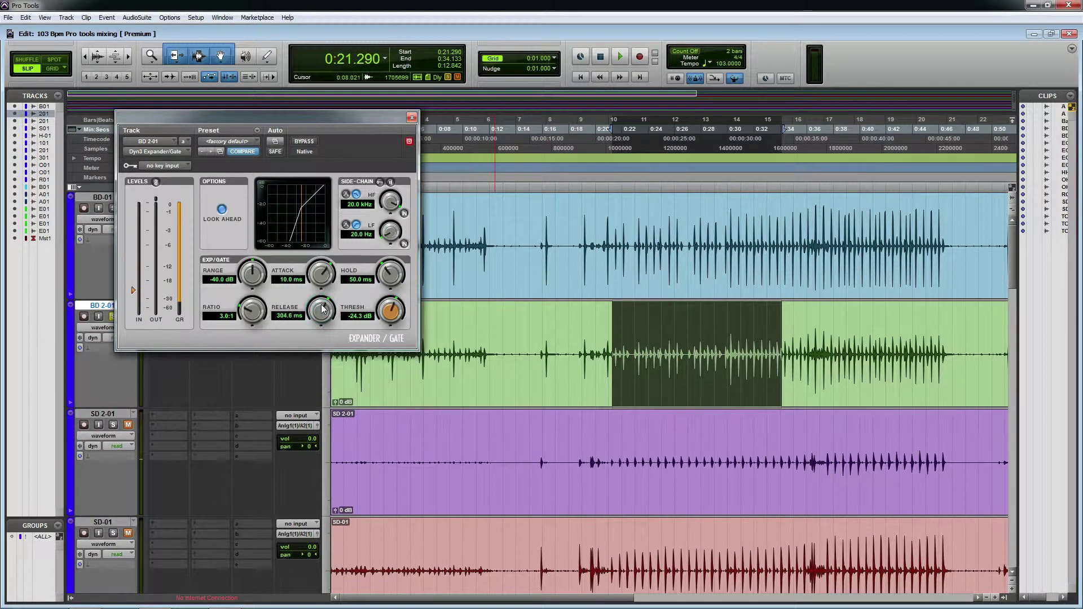
left_click_drag(324, 311, 323, 308)
key("space")
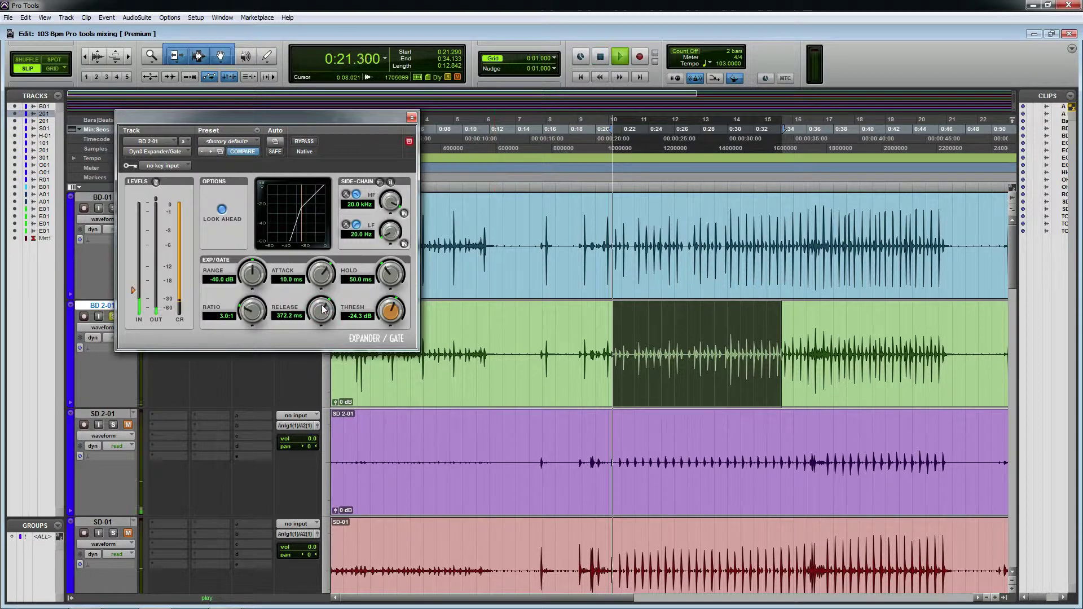
key("space")
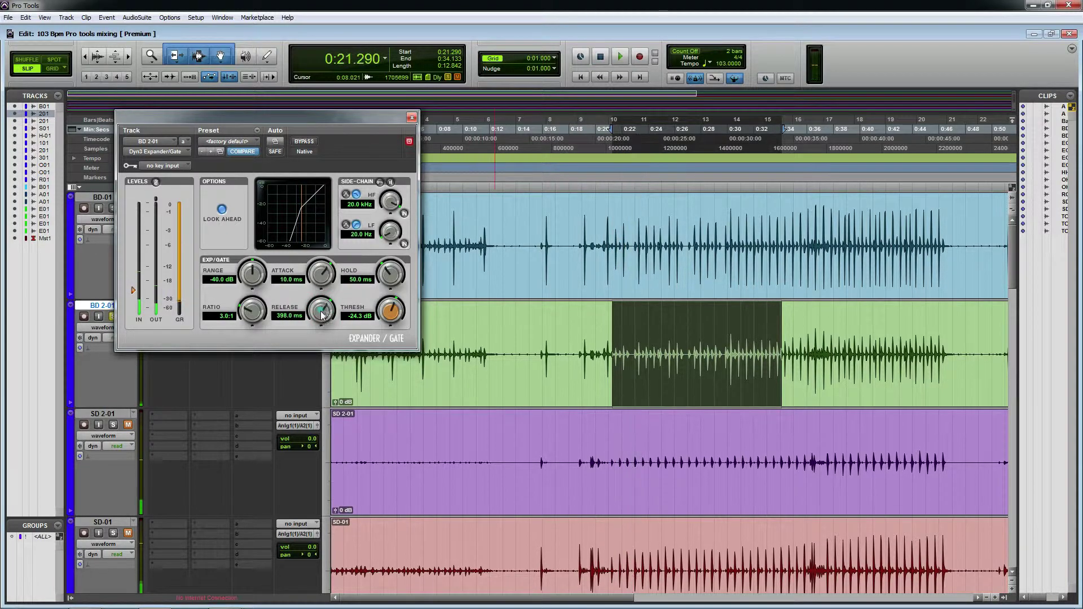
left_click_drag(323, 308, 324, 305)
key("space")
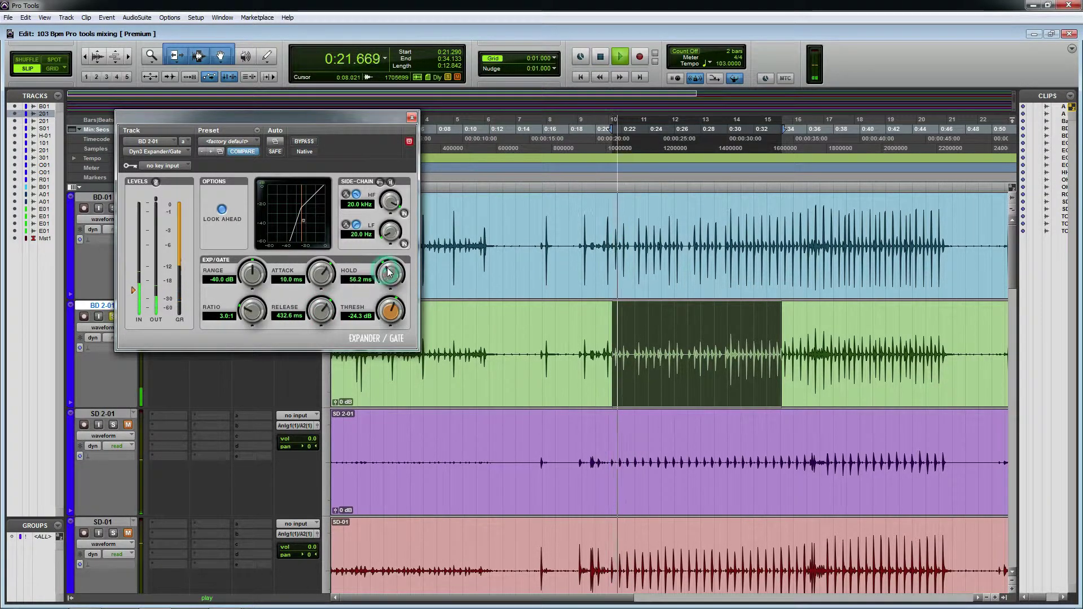
Step: Set the gate's hold to 33.5 ms and its threshold to -23.4 dB while auditioning
left_click_drag(381, 276, 380, 279)
key("space")
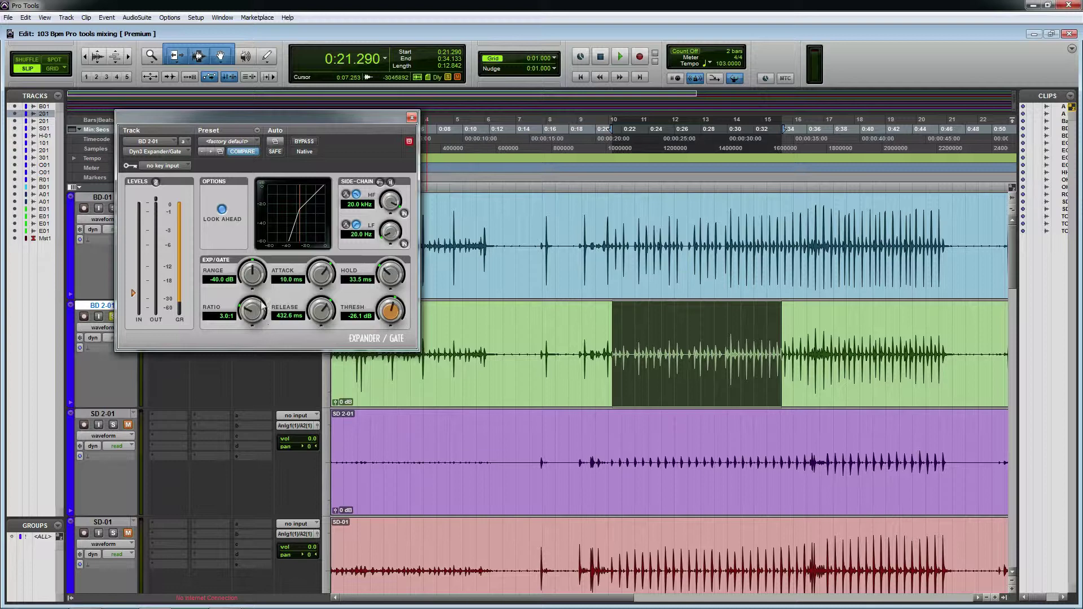
key("space")
left_click_drag(397, 314, 397, 310)
Step: Compare BD 2-01 with the gate bypassed and active during playback, leave it active, and close the gate
left_click(304, 142)
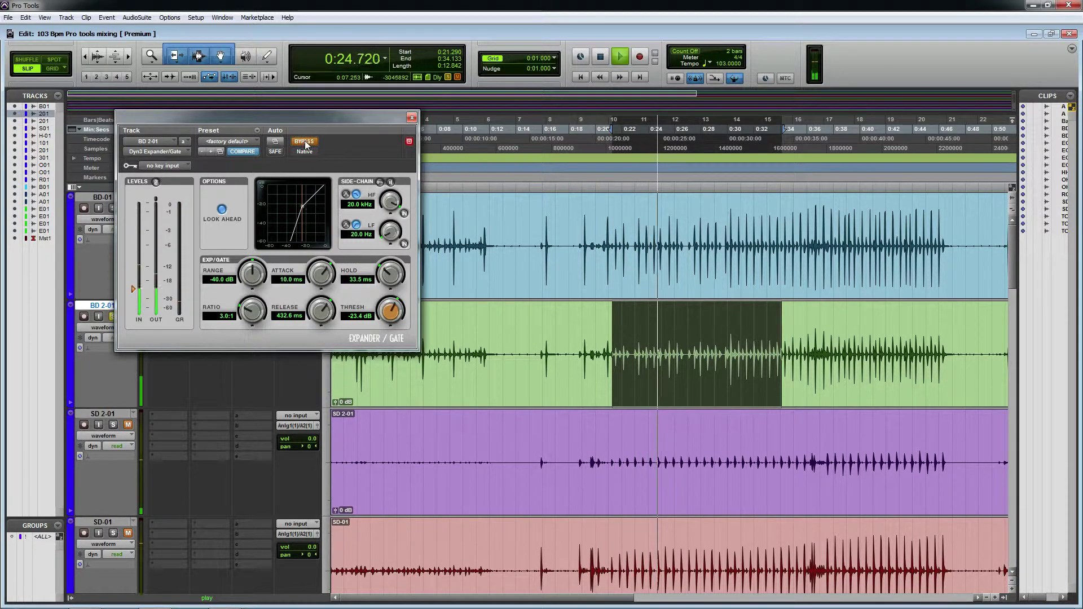
left_click(304, 142)
left_click(305, 143)
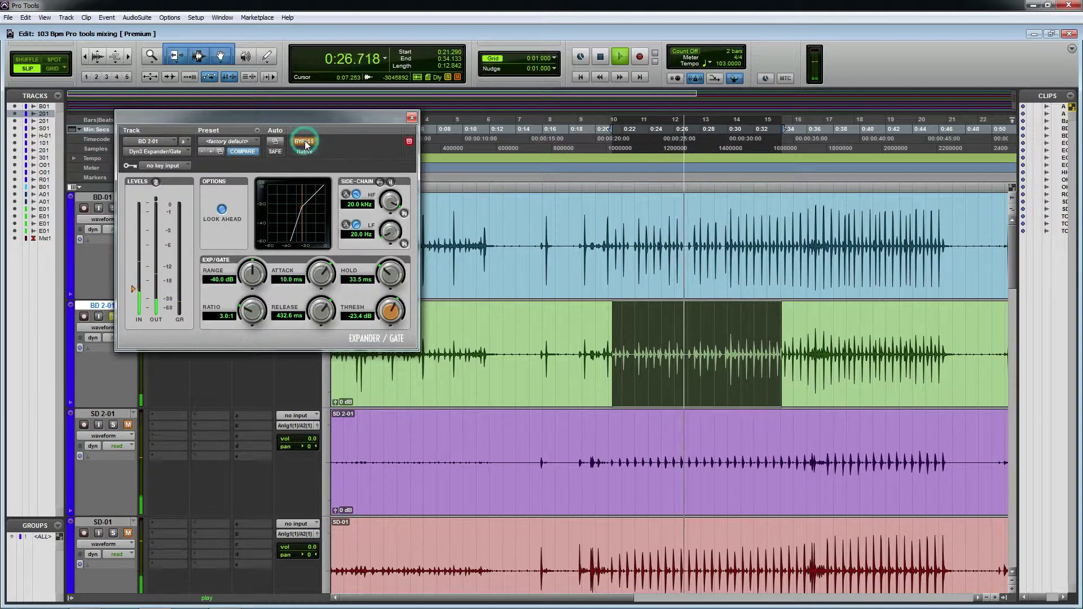
left_click(305, 141)
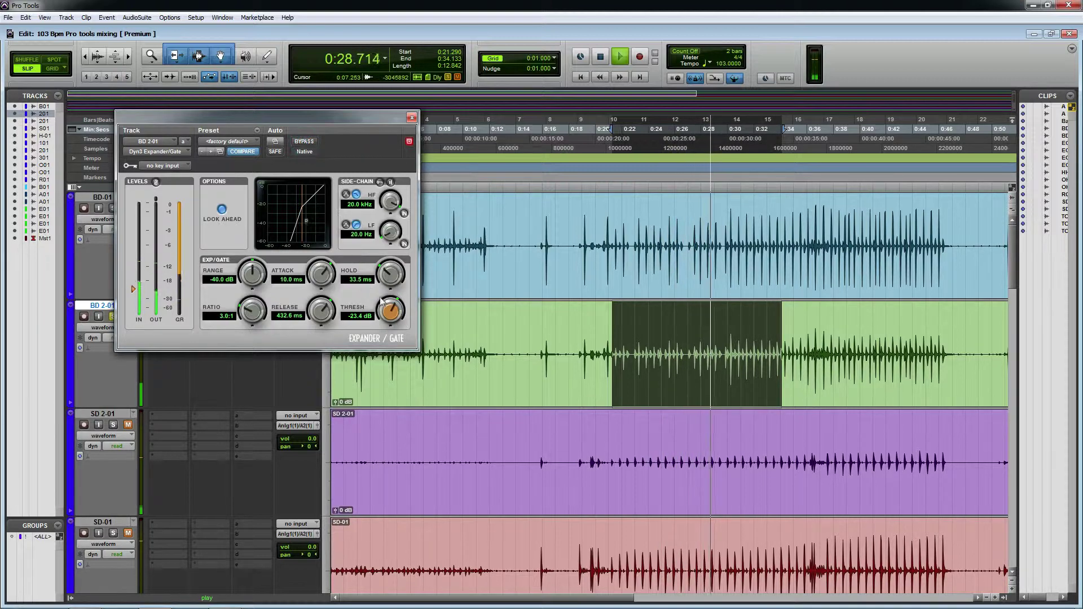
left_click(411, 118)
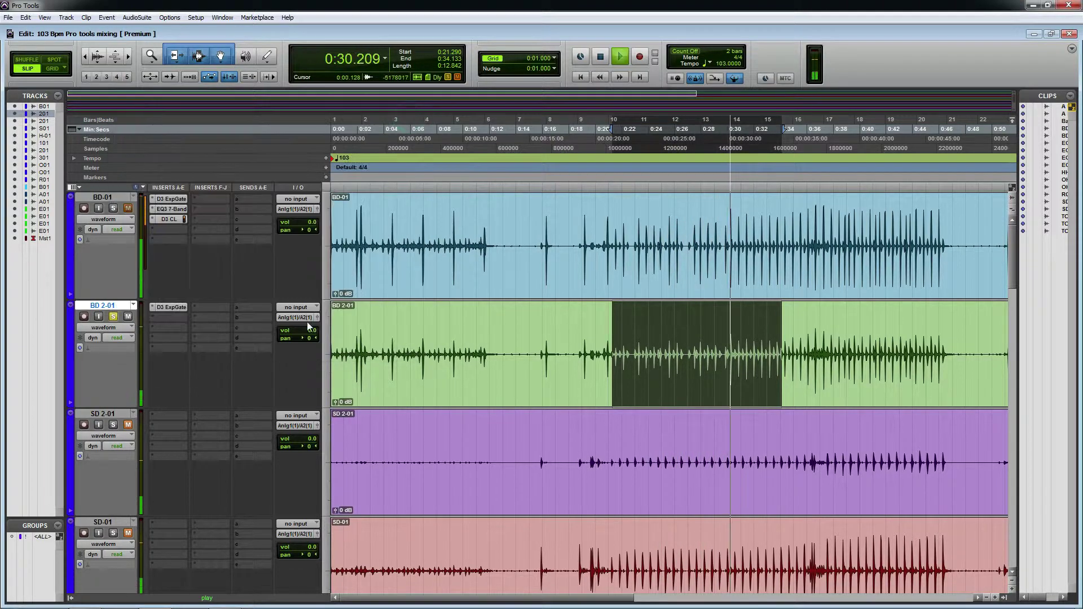
Step: Insert EQ3 7-Band (mono) in the second insert slot of BD 2-01
left_click(173, 321)
mouse_move(197, 337)
mouse_move(260, 350)
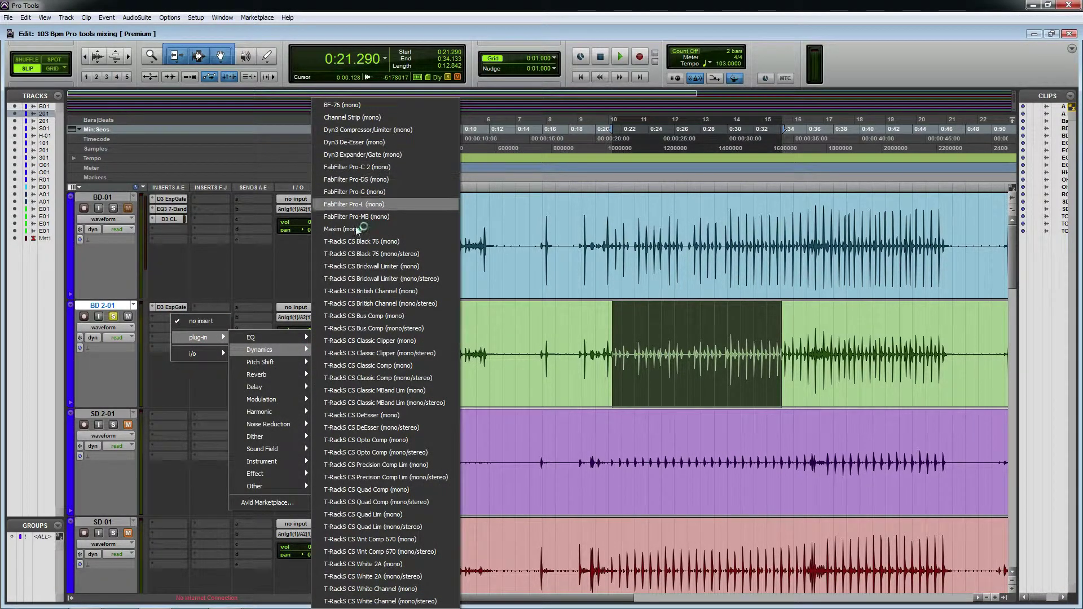
mouse_move(289, 337)
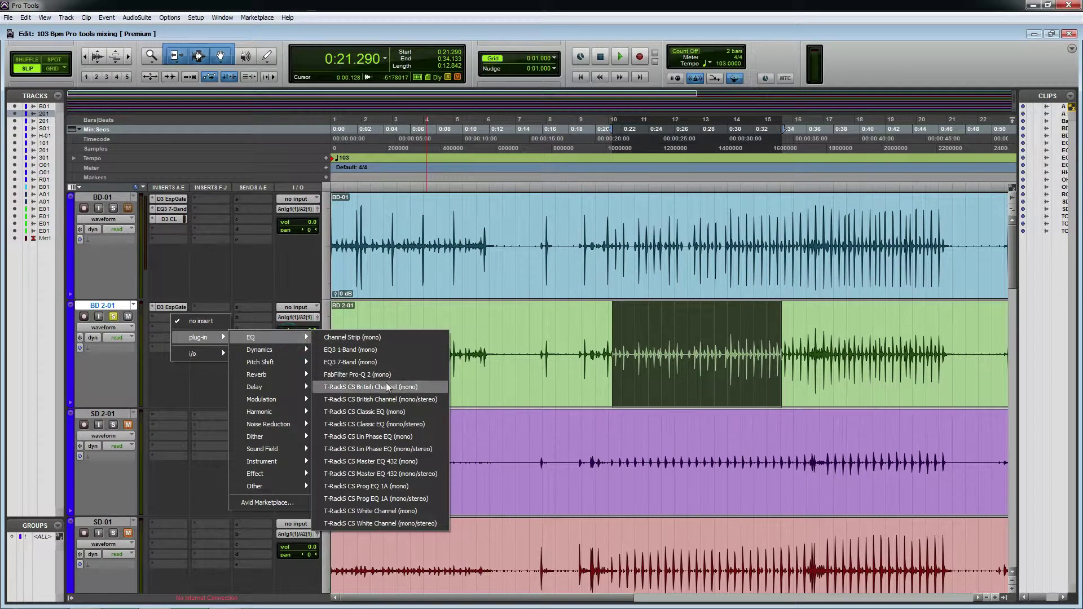
left_click(378, 364)
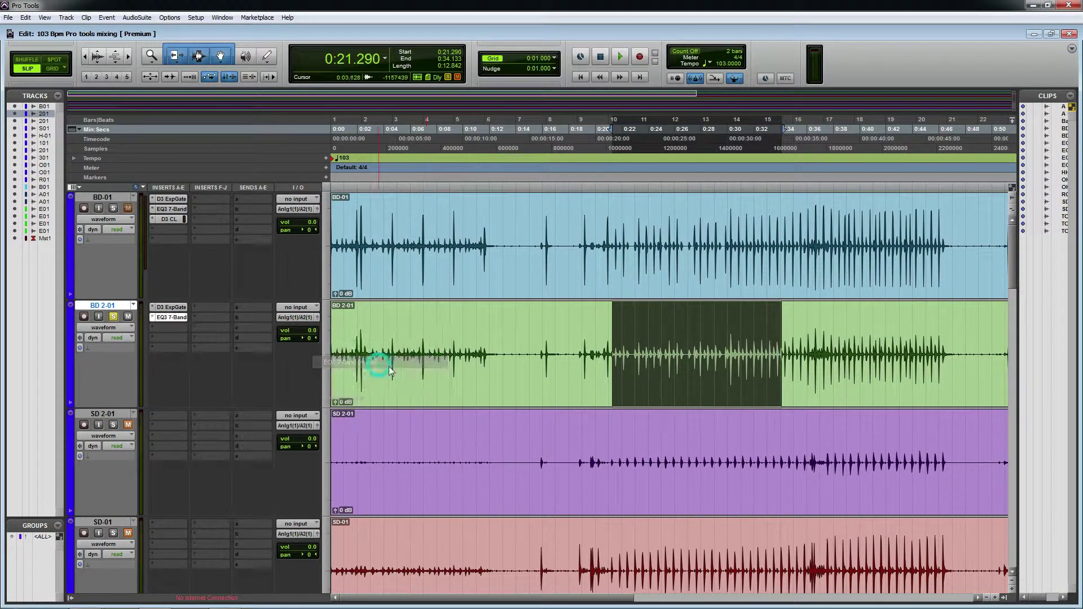
Step: Shape the EQ's LMF band into a narrow cut of -7.6 dB at 134.5 Hz with a Q of 3.72 while auditioning
left_click_drag(363, 213, 366, 200)
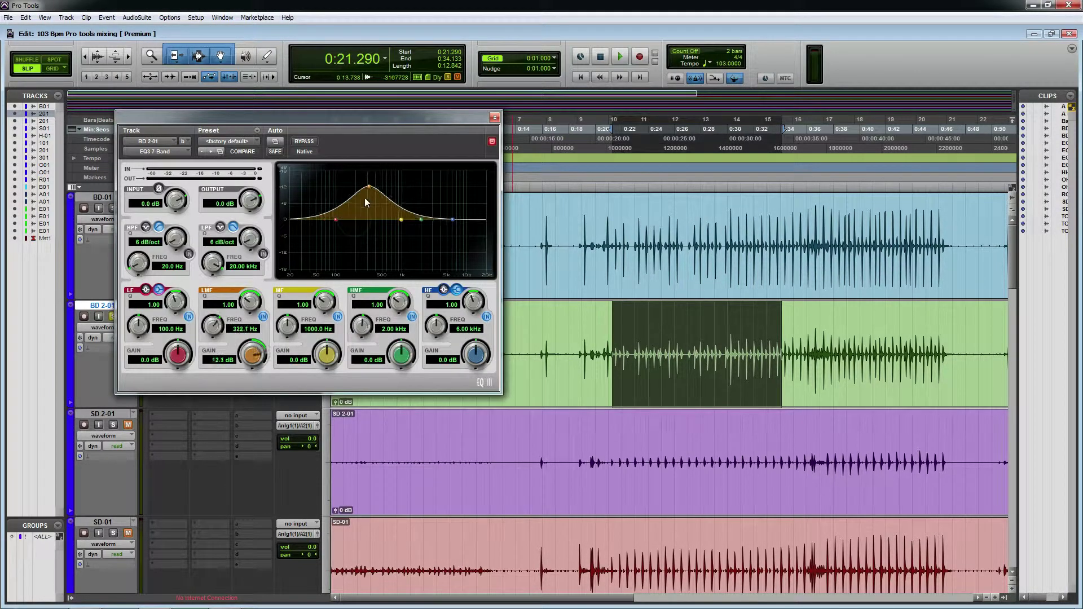
left_click_drag(253, 301, 256, 278)
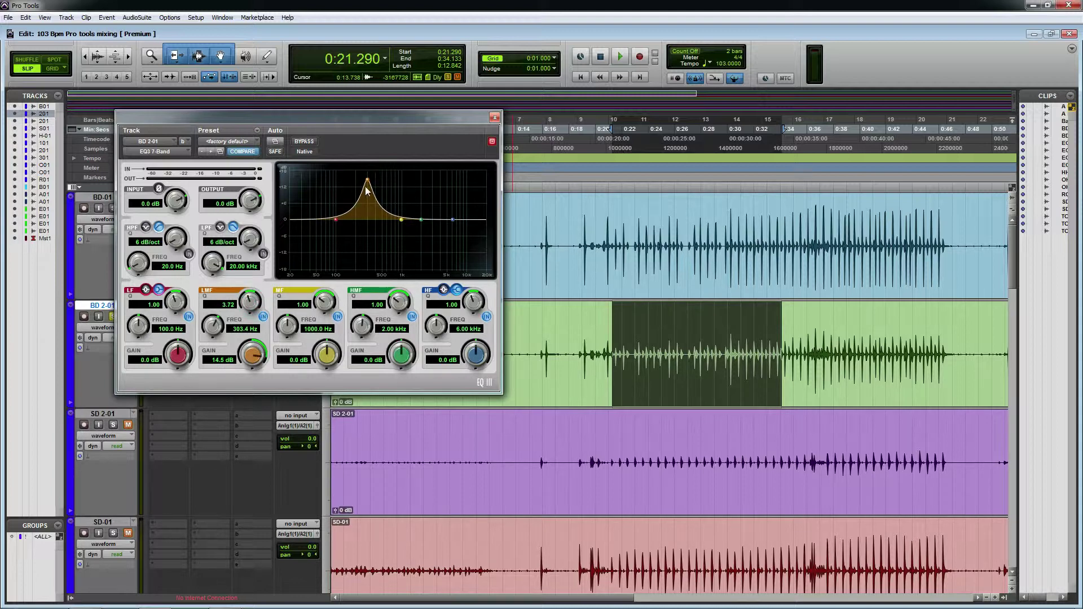
left_click_drag(366, 191, 337, 220)
key("space")
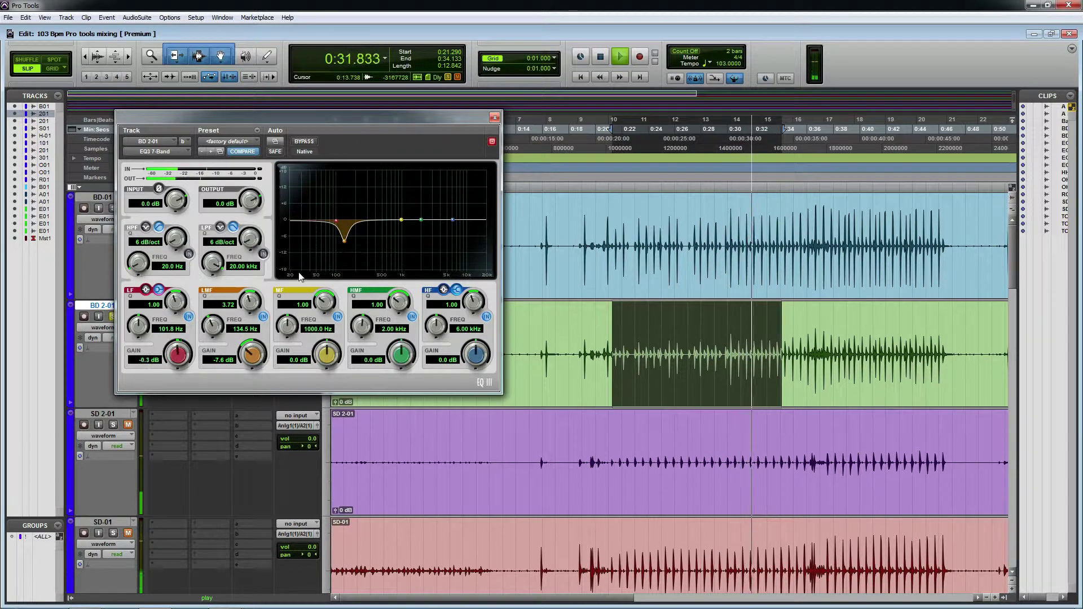
Step: Enable a 24 dB/oct high-pass filter at 42.5 Hz, set the LMF Q to 5.62, and boost LF by 2.1 dB at 62.0 Hz
key("space")
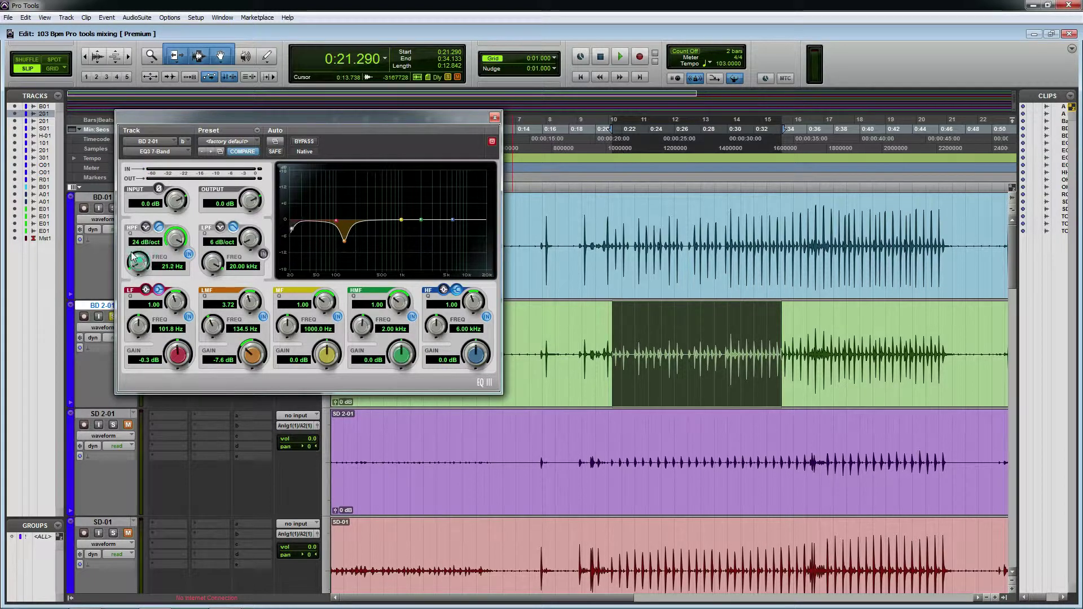
key("space")
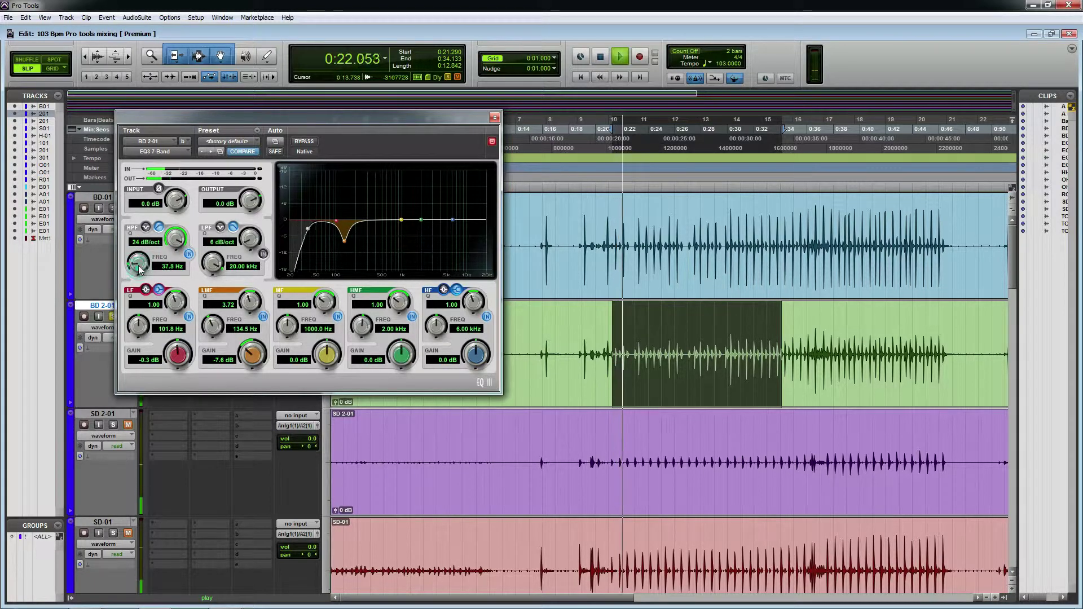
mouse_move(306, 229)
left_mouse_down()
mouse_move(295, 227)
mouse_move(321, 215)
mouse_move(312, 229)
left_mouse_up()
left_click(321, 214)
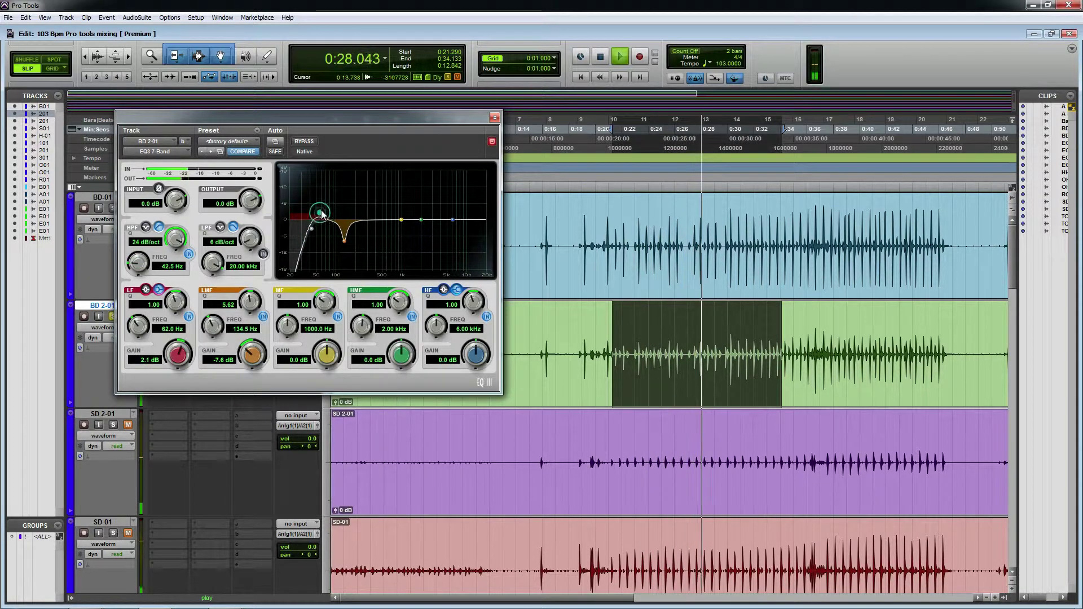
key("space")
Step: Sweep the EQ's MF band during playback, set it to a narrow -4.5 dB cut at 433.7 Hz with Q 5.75, and close the EQ
left_click_drag(400, 221, 410, 208)
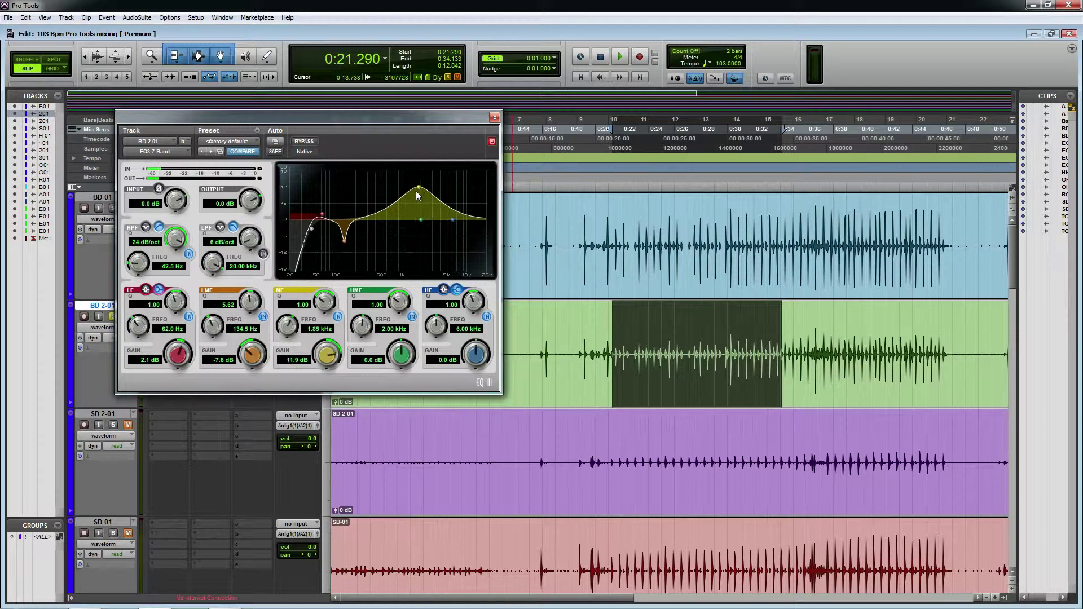
left_click_drag(330, 286, 342, 260)
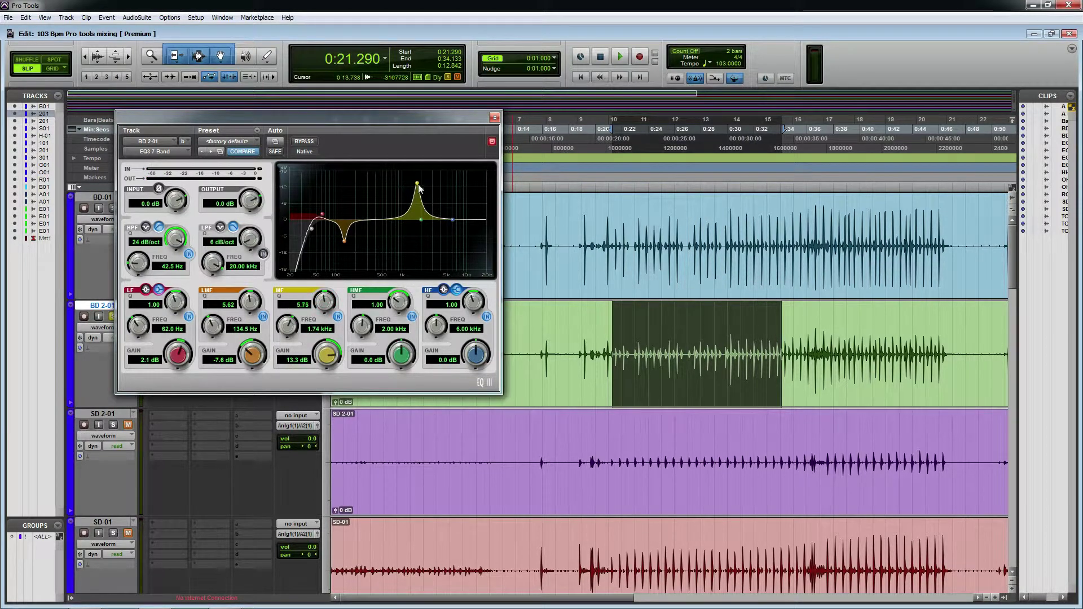
key("space")
left_click_drag(418, 186, 378, 181)
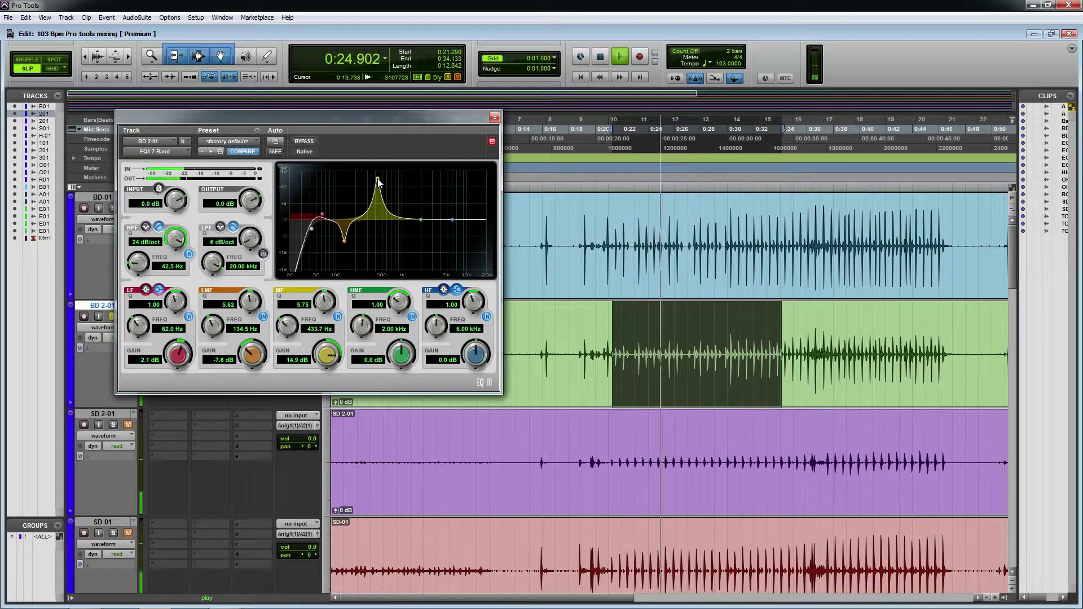
key("space")
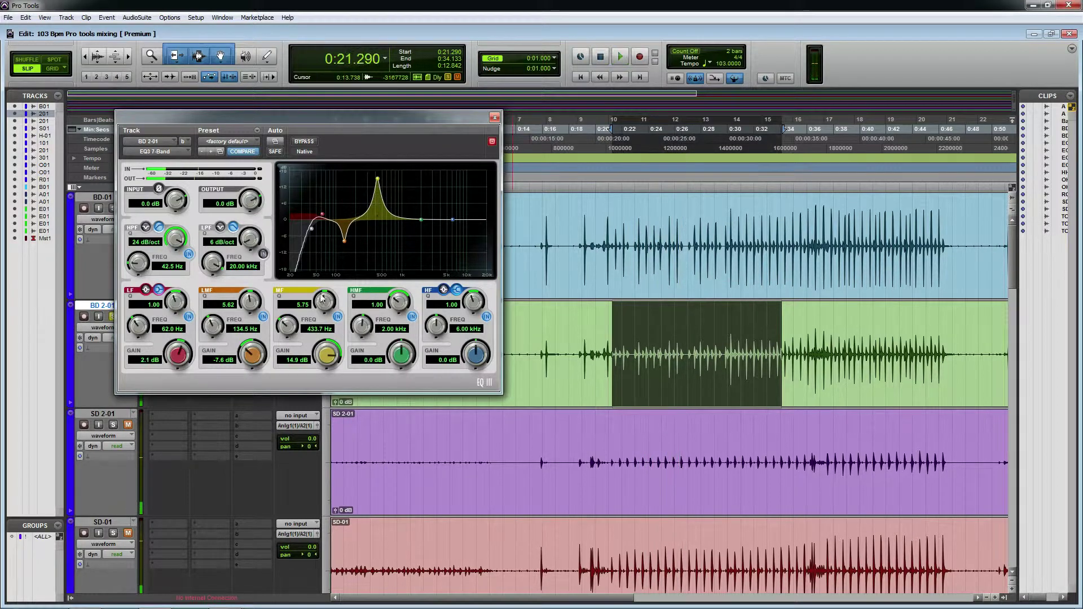
left_click_drag(324, 448, 324, 458)
key("space")
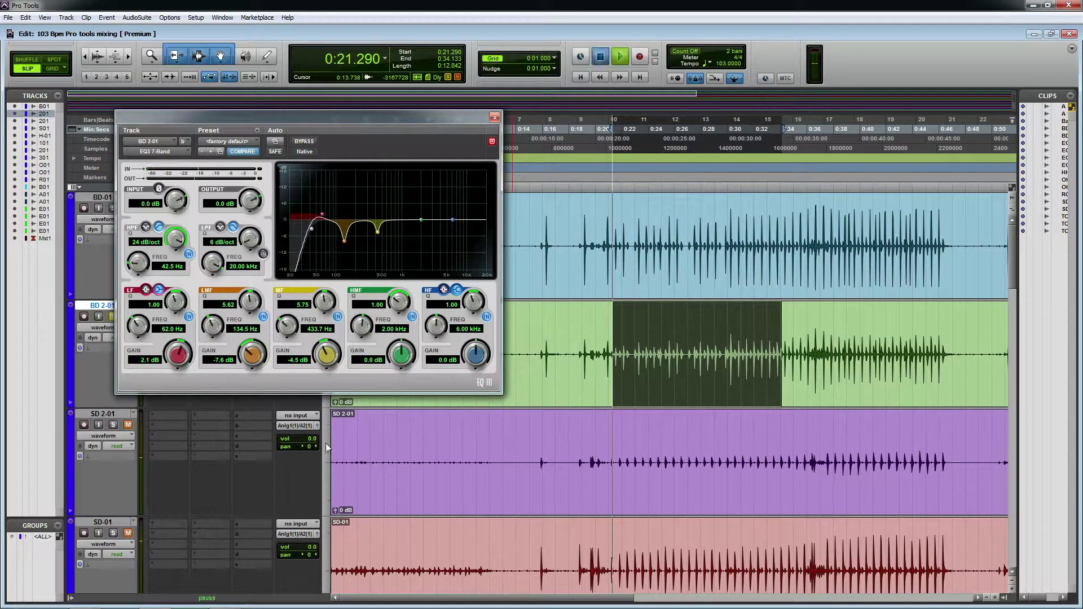
left_click(495, 117)
key("space")
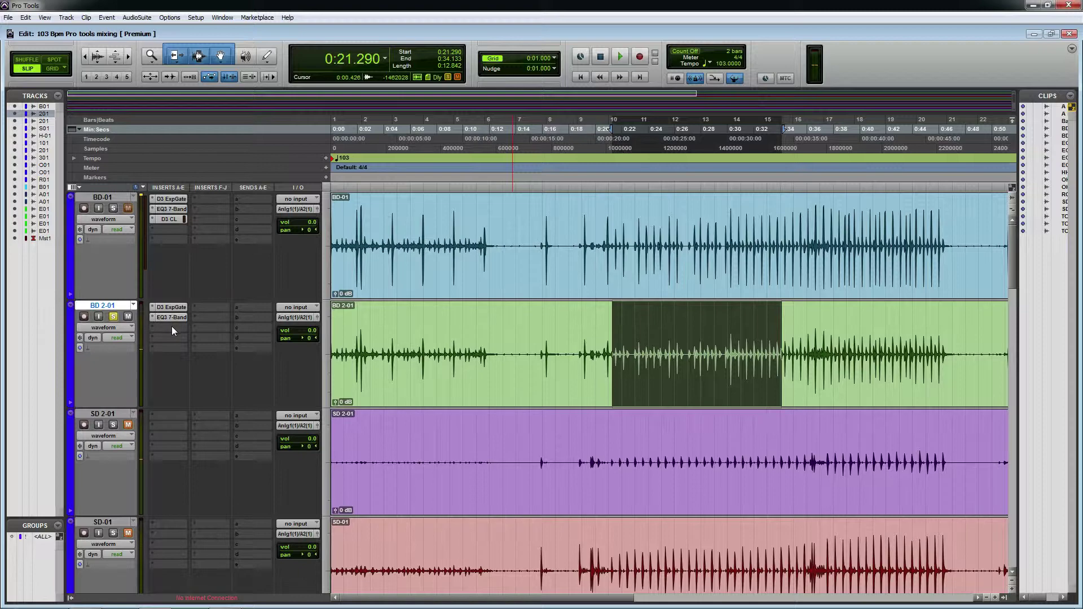
Step: Insert Dyn3 Compressor/Limiter (mono) in the third insert slot of BD 2-01
left_click(171, 329)
left_click(200, 348)
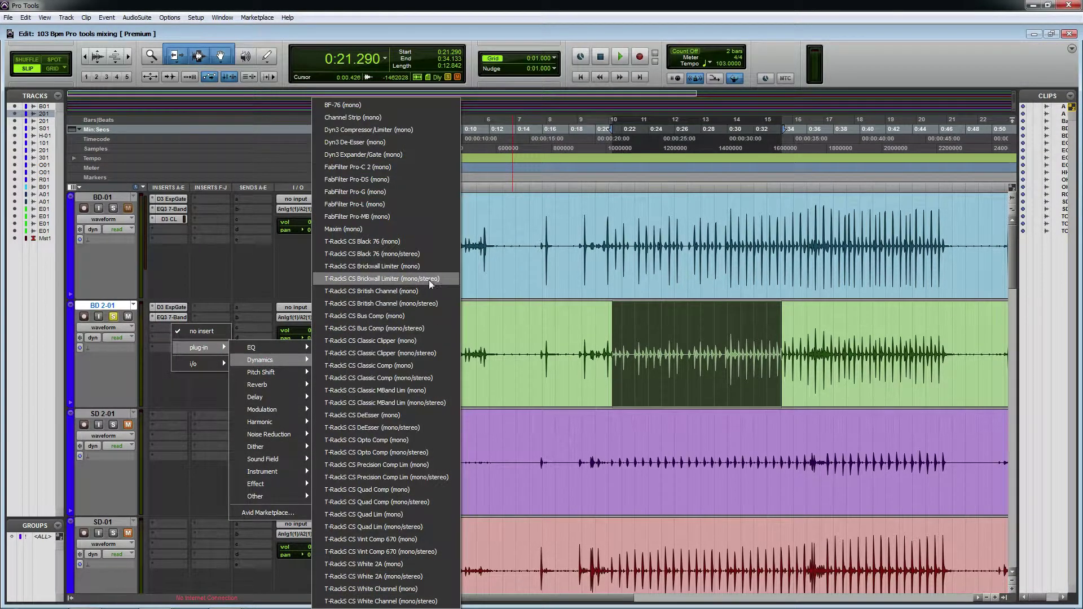
left_click(382, 129)
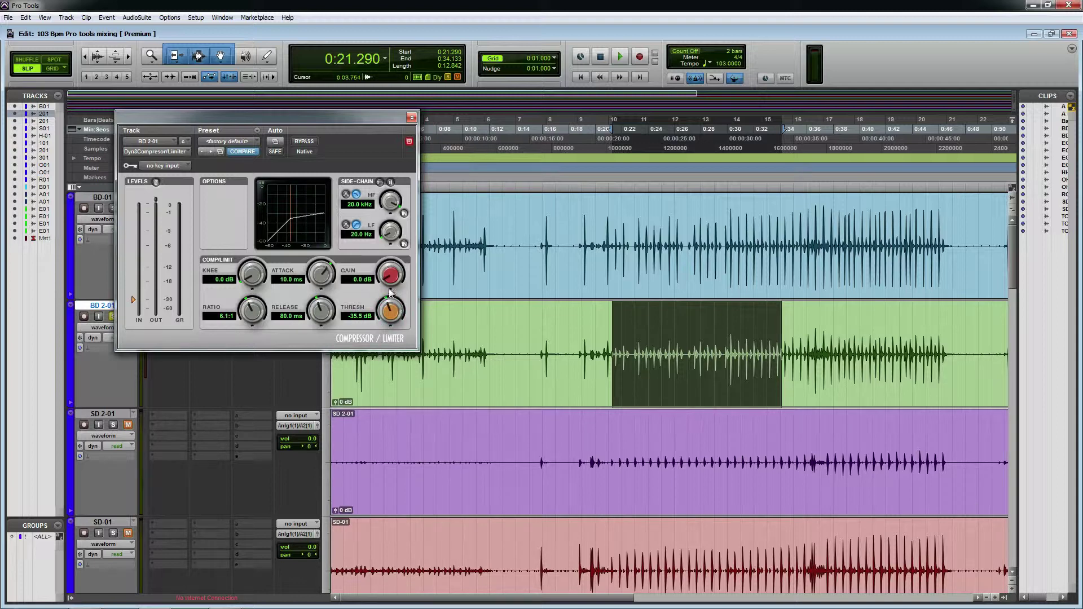
Step: Set the compressor to 6.1:1 ratio, 31.1 ms attack, 478.3 ms release, 6.0 dB gain and -37.2 dB threshold while auditioning, then close it
left_click_drag(322, 270, 323, 261)
key("space")
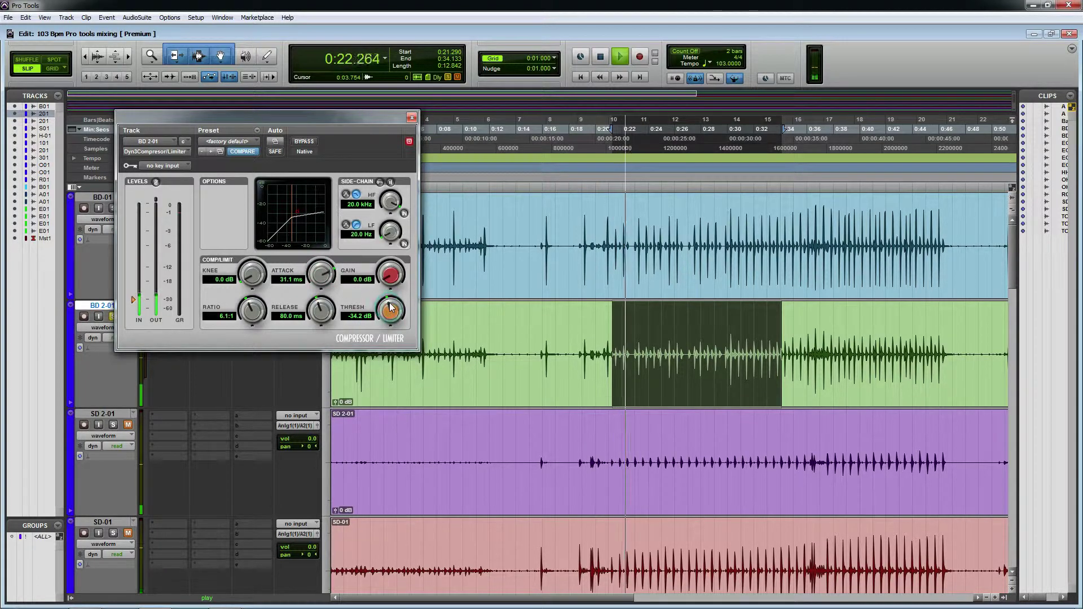
left_click_drag(389, 288, 327, 286)
left_click_drag(392, 319, 393, 318)
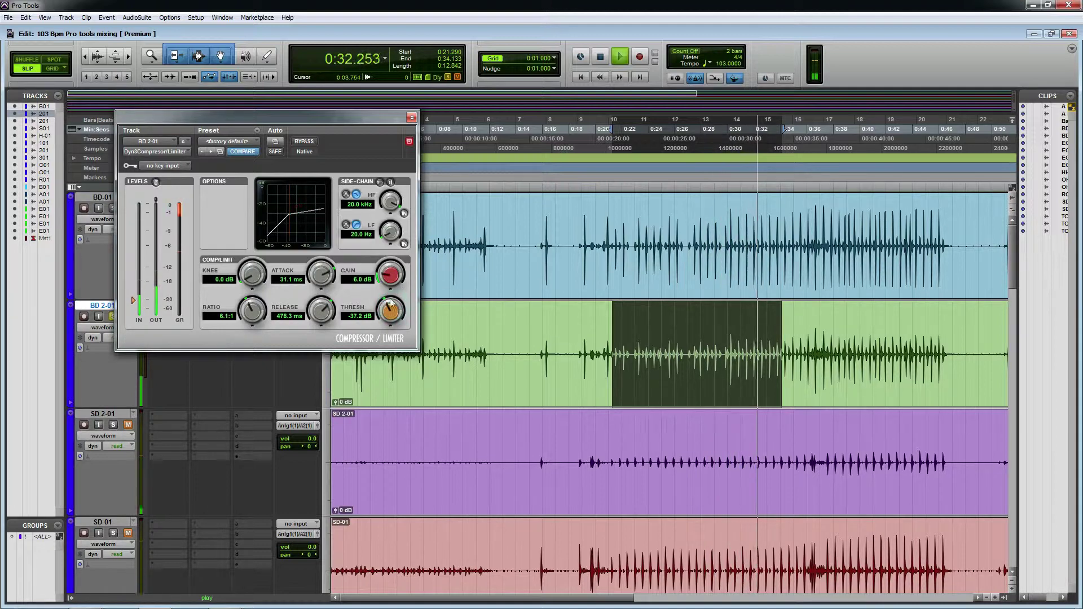
left_click(412, 117)
key("space")
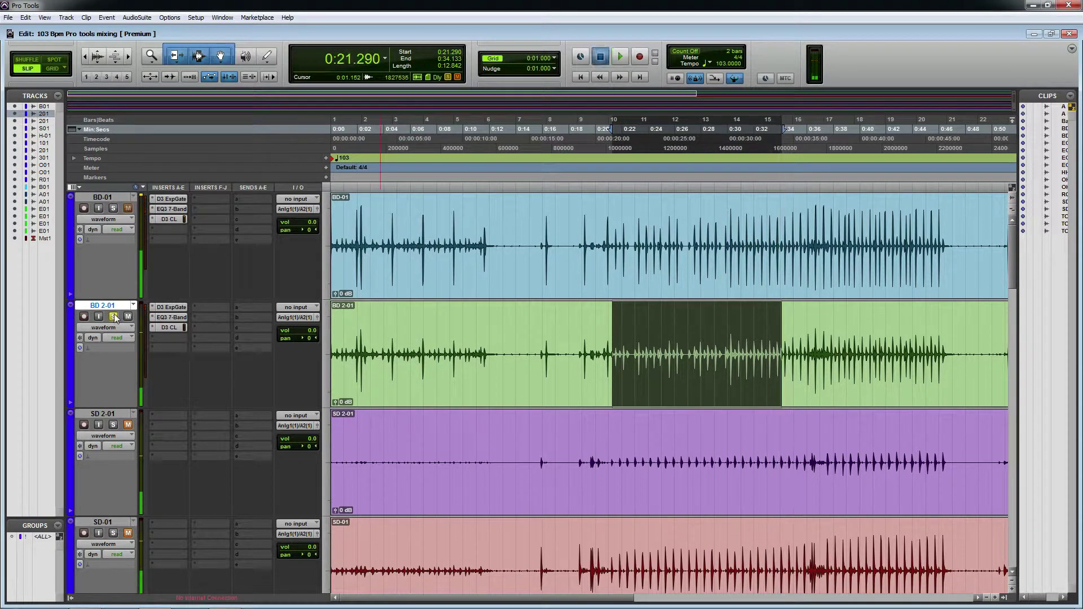
Step: Play BD-01 and BD 2-01 together without solo and place the edit cursor at about 0:21.3 on BD 2-01
key("space")
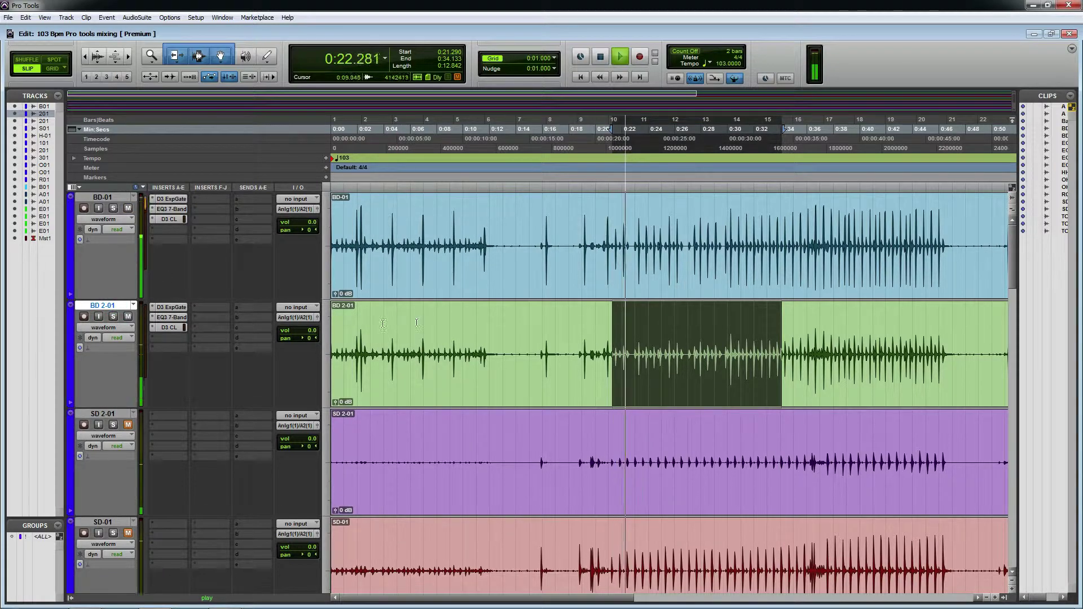
left_click(636, 249)
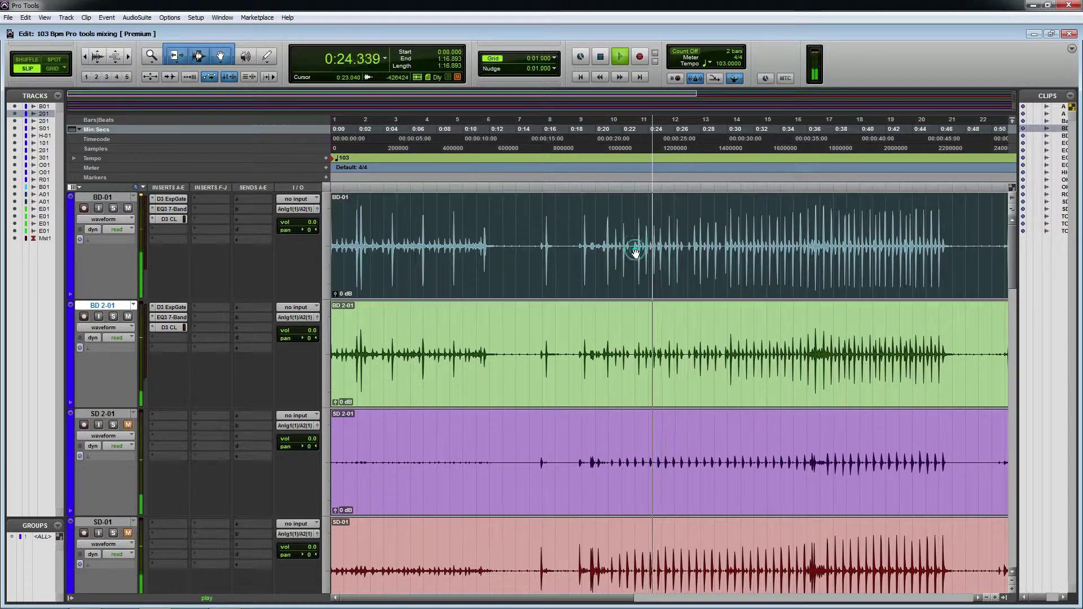
left_click(613, 318)
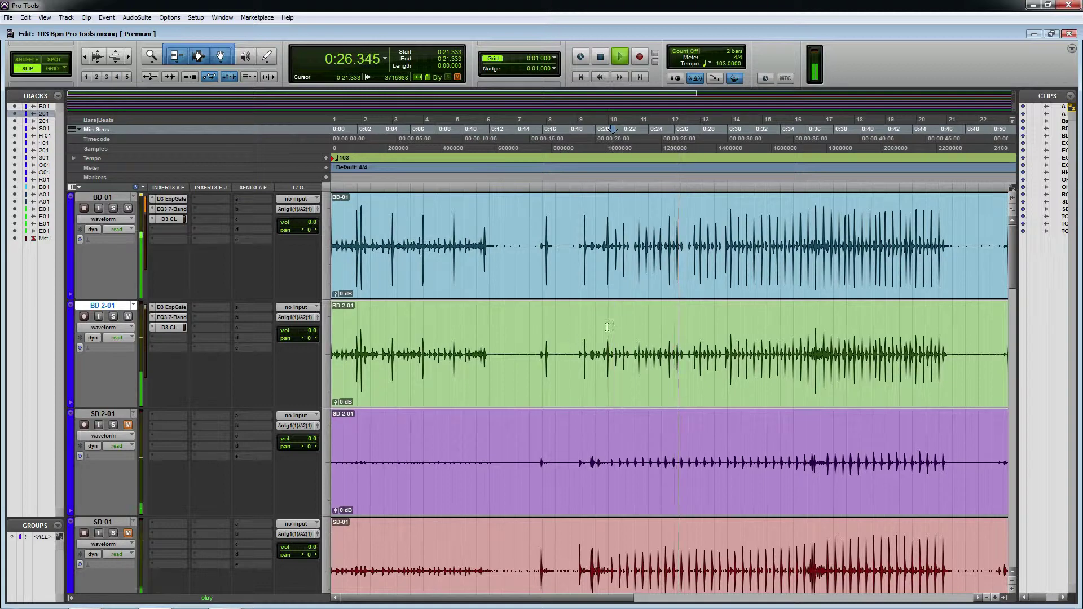
Step: Balance the kick faders in the Mix window during playback, with BD 2-01 at -4.1 dB and BD-01 at -0.1 dB, and return to the Edit window
left_click(318, 319)
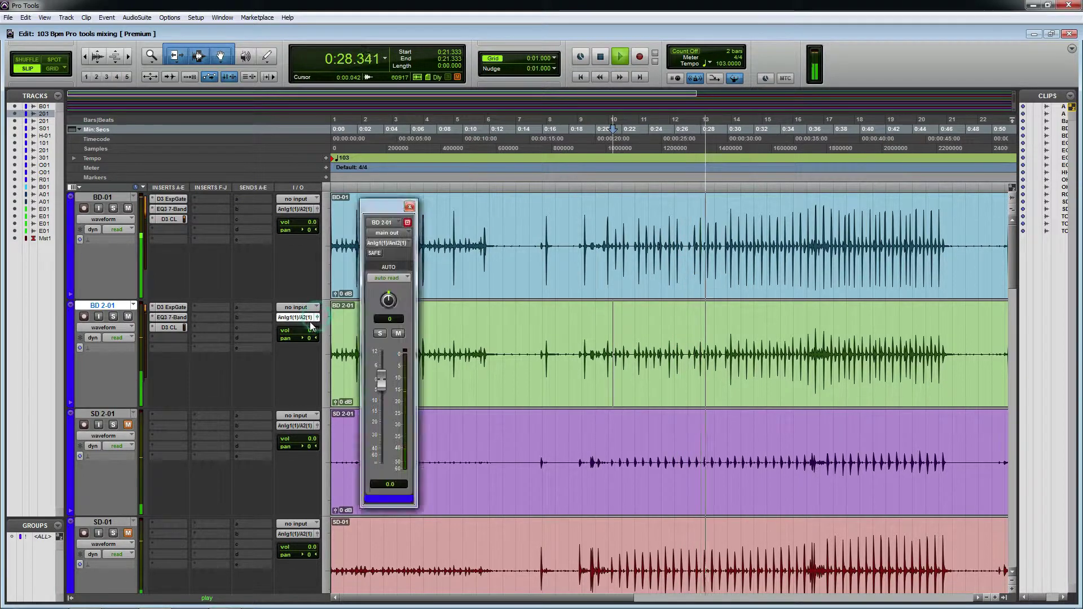
left_click(409, 208)
key("ctrl+equal")
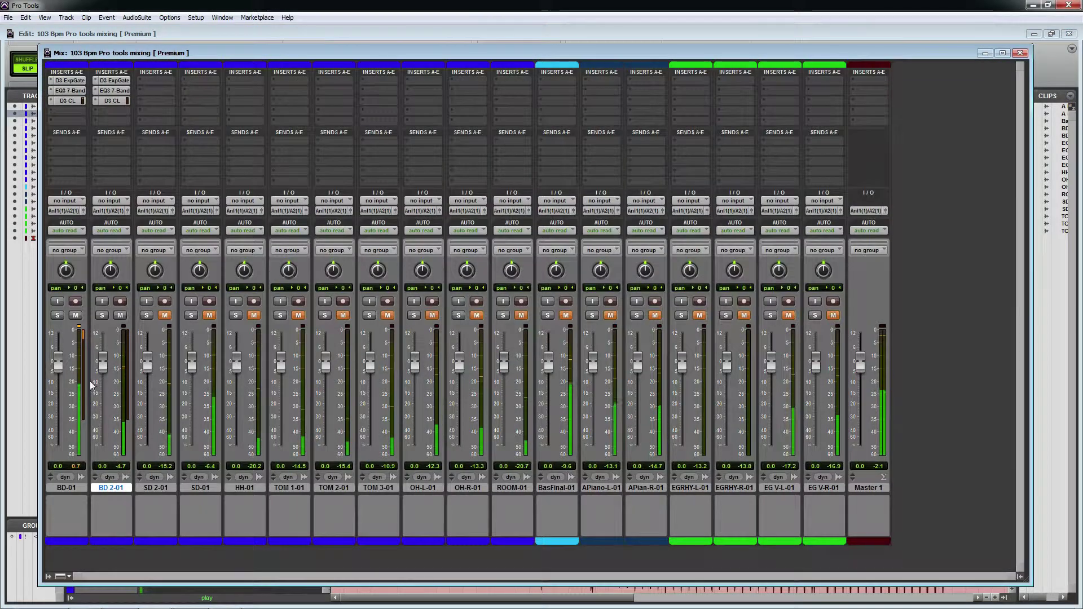
left_click_drag(104, 379, 107, 352)
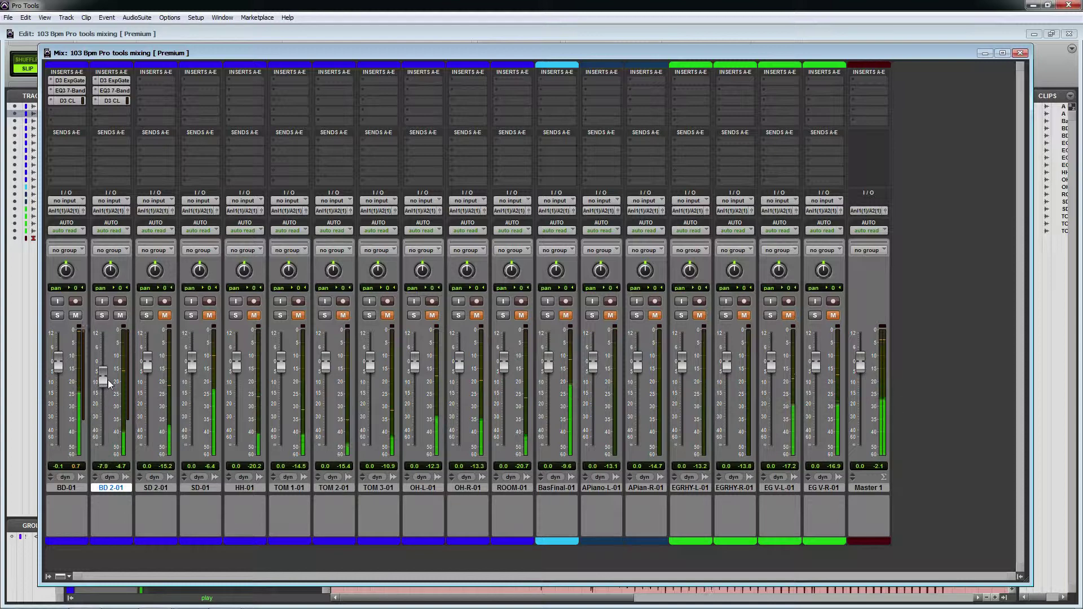
left_click_drag(108, 381, 104, 373)
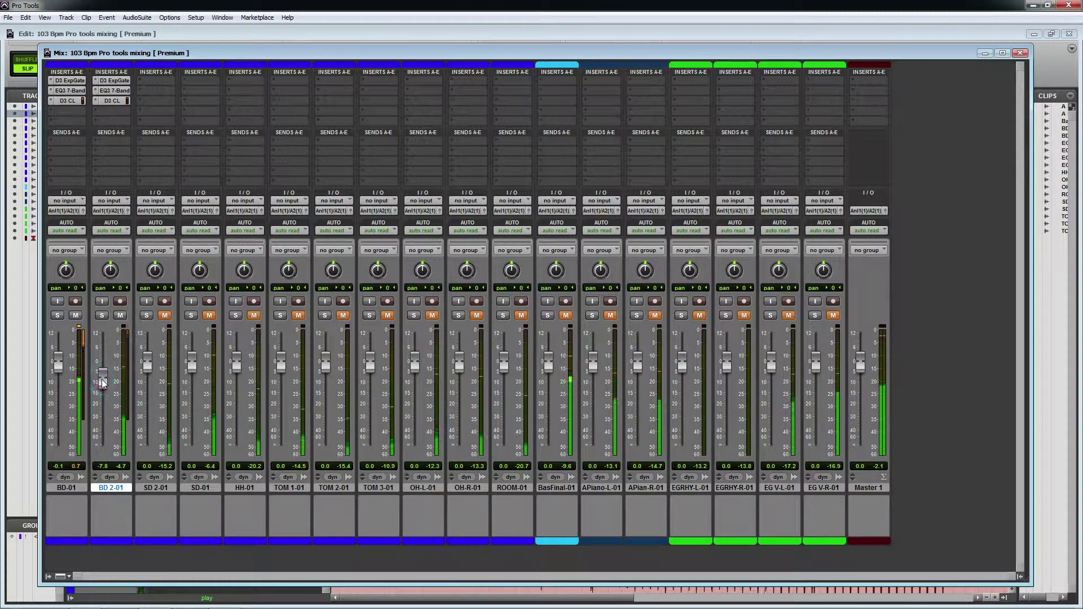
left_click_drag(109, 336, 107, 352)
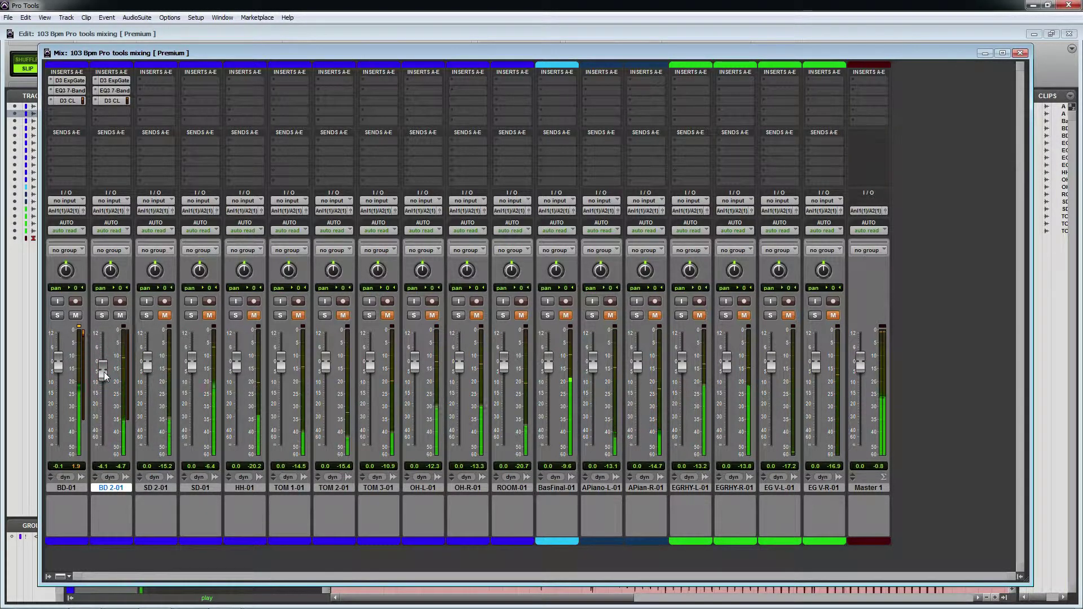
key("ctrl+equal")
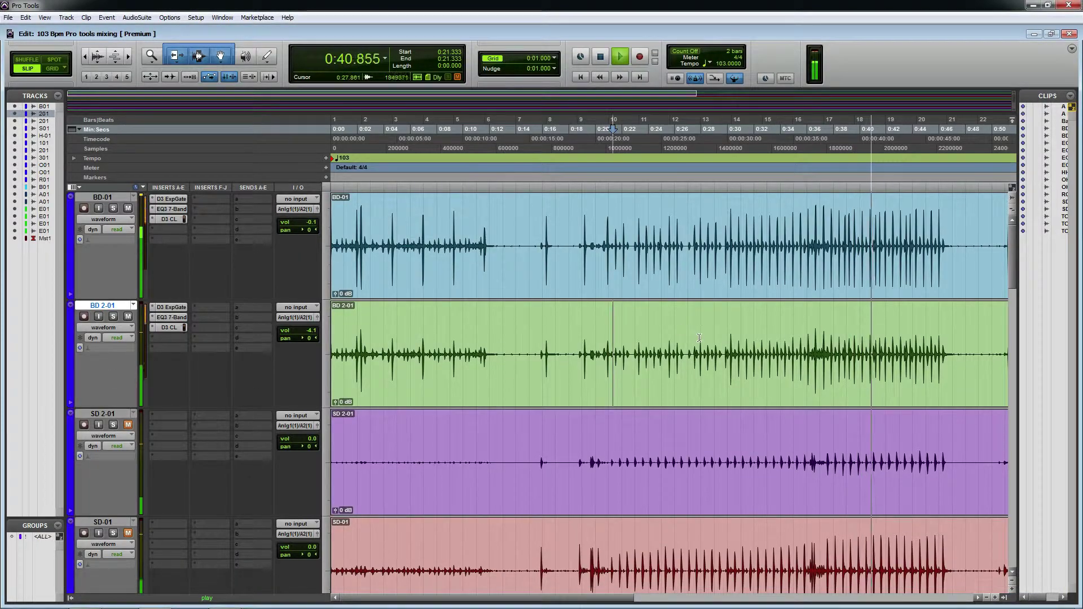
Step: Audition the balanced kick tracks from about 0:21 and through the denser passage around 0:32 to 0:42, then stop playback
key("ctrl+bracketleft")
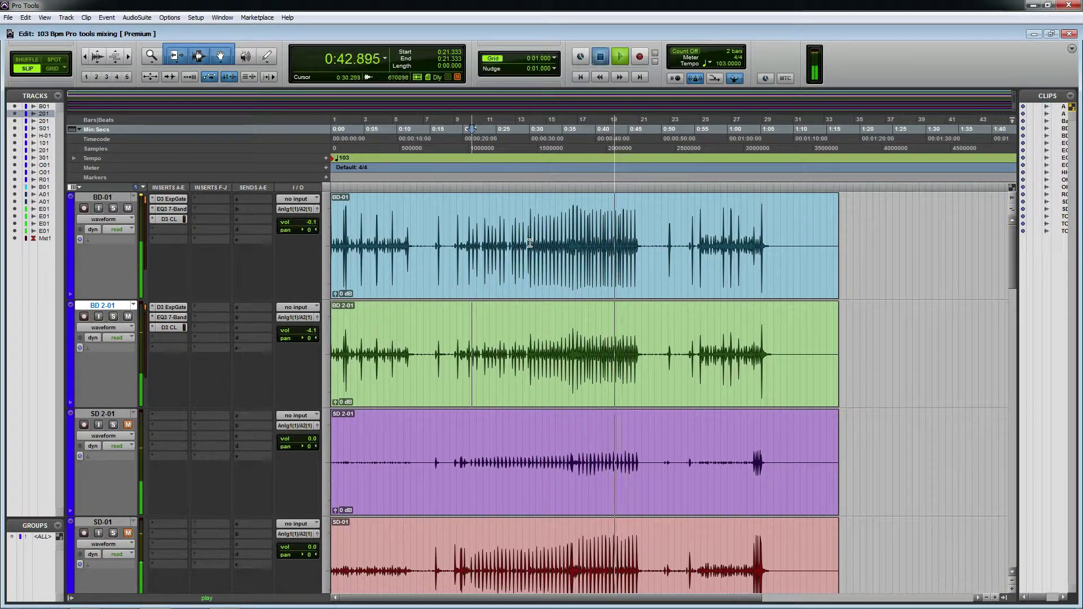
key("space")
key("space")
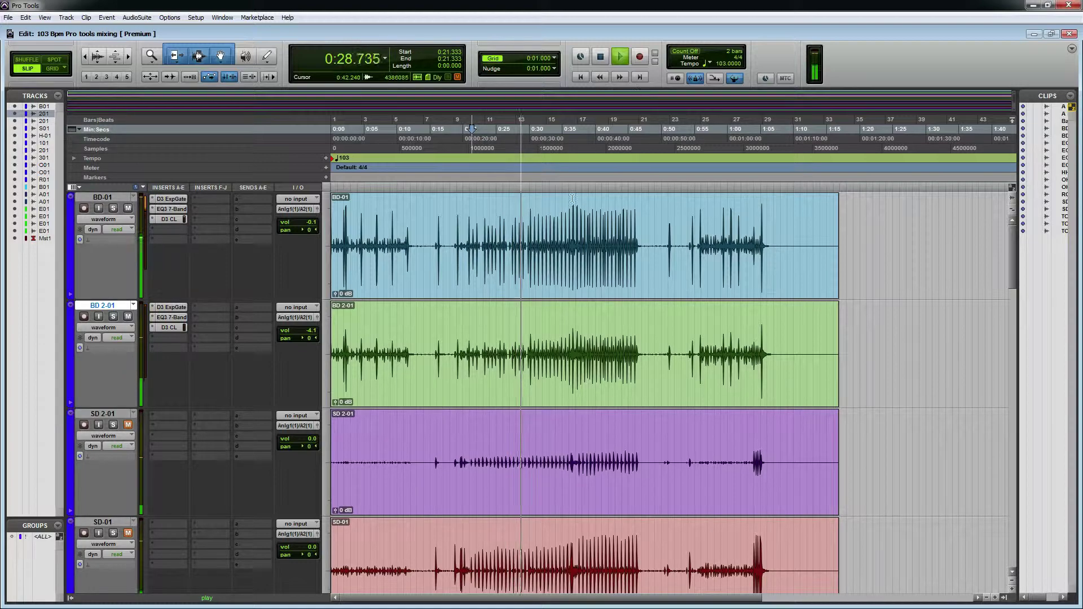
left_click_drag(541, 242, 612, 269)
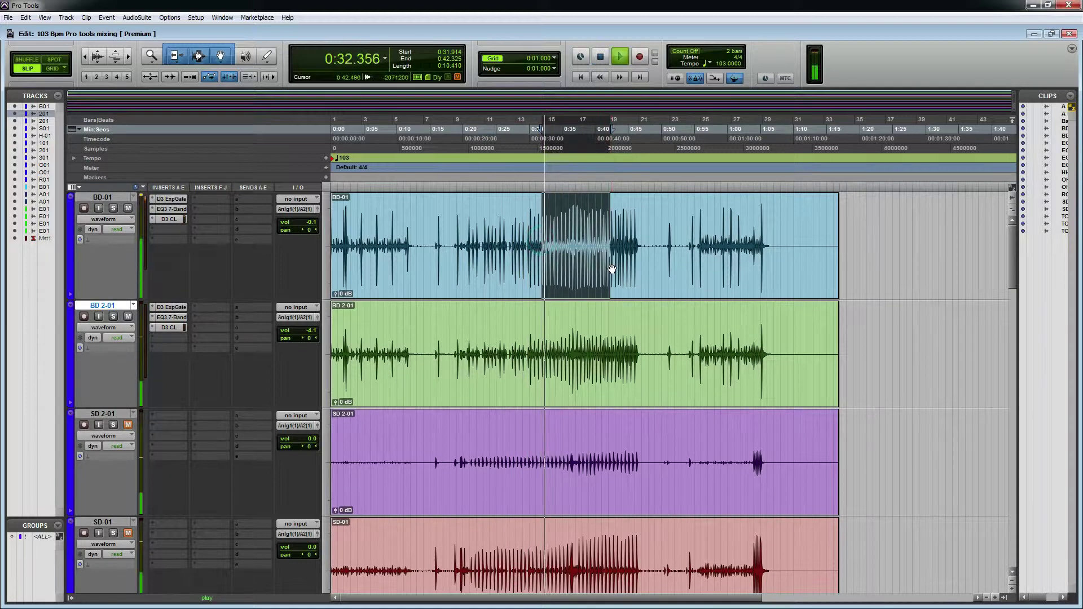
scroll(612, 270, "up", 2)
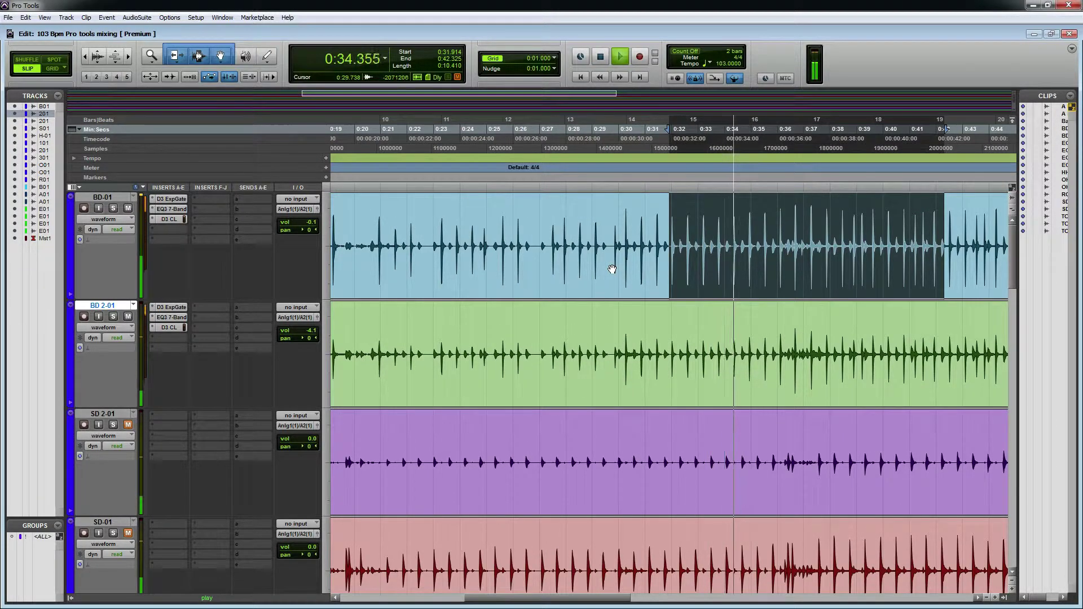
scroll(628, 289, "down", 1)
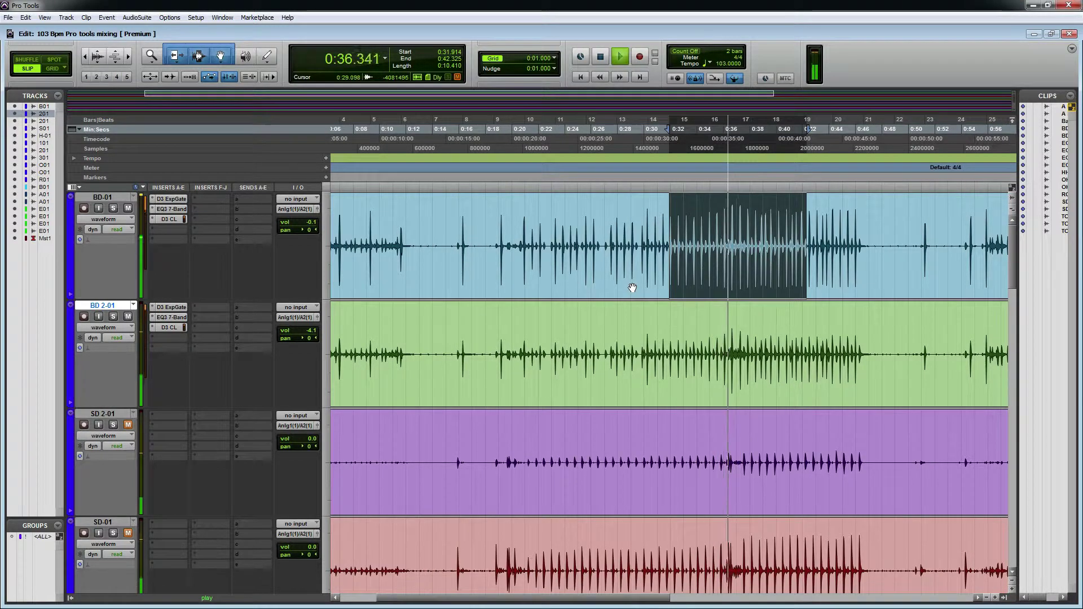
left_click(672, 327)
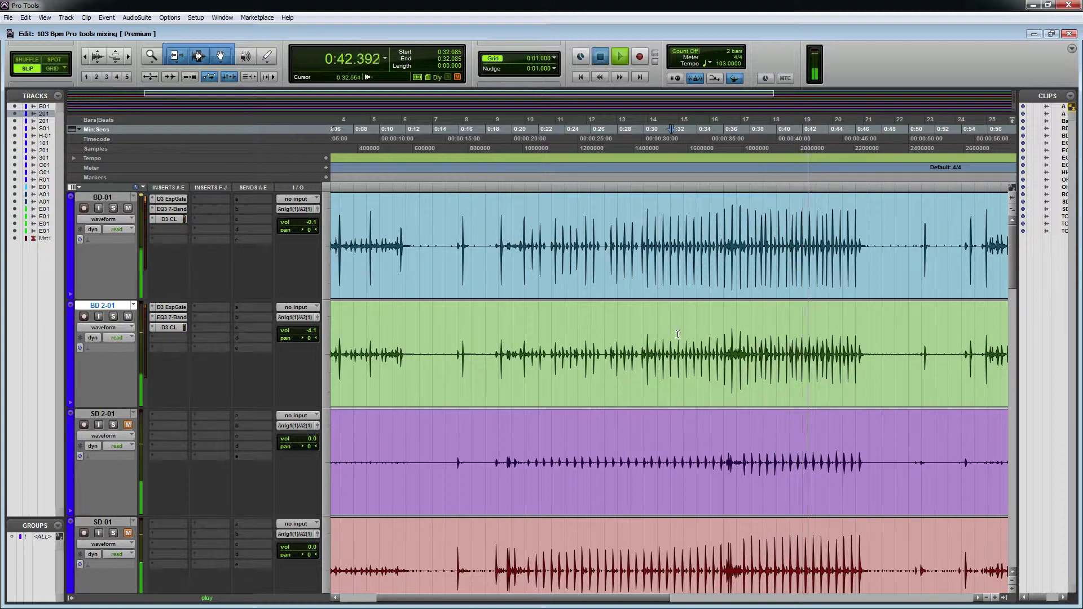
key("space")
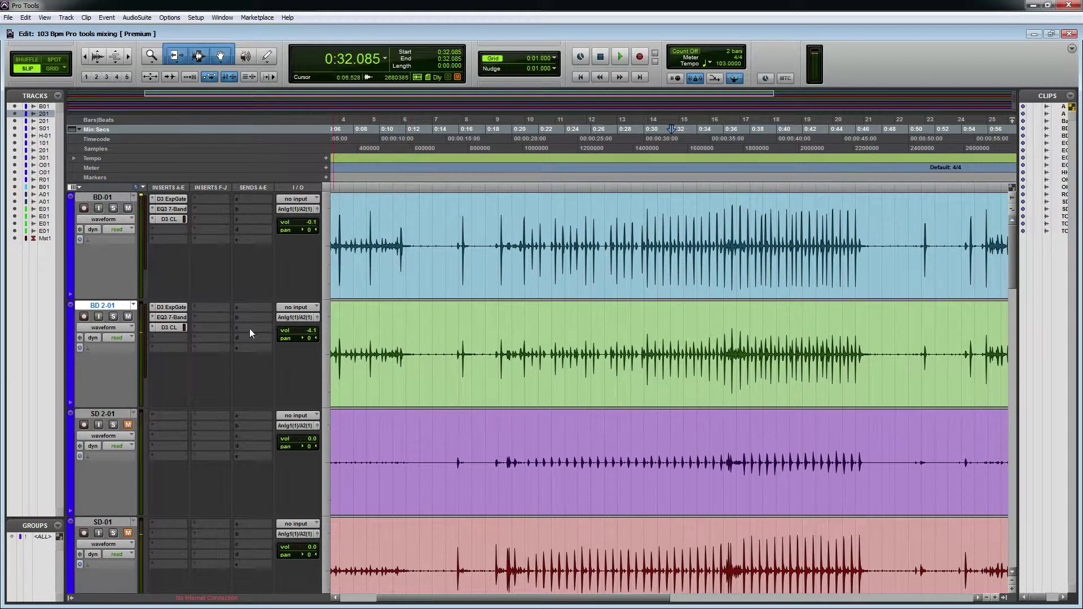
Step: Select about 0:28 to 0:56 on BD 2-01, audition that range with SD 2-01 soloed, and stop playback
left_click(116, 198)
left_click(114, 305)
scroll(583, 339, "down", 2)
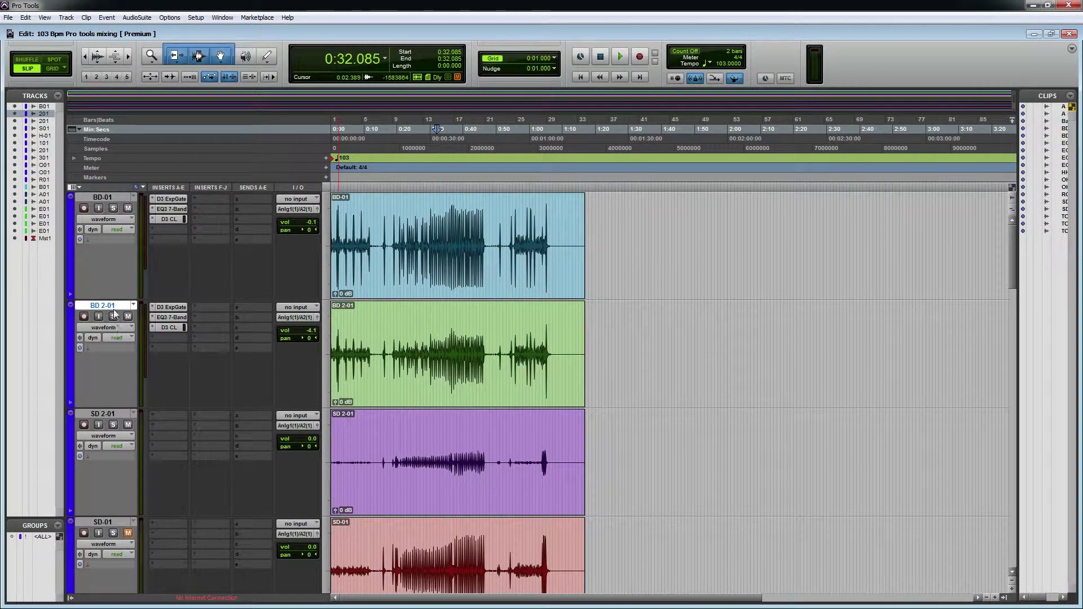
left_click_drag(464, 345, 515, 347)
key("space")
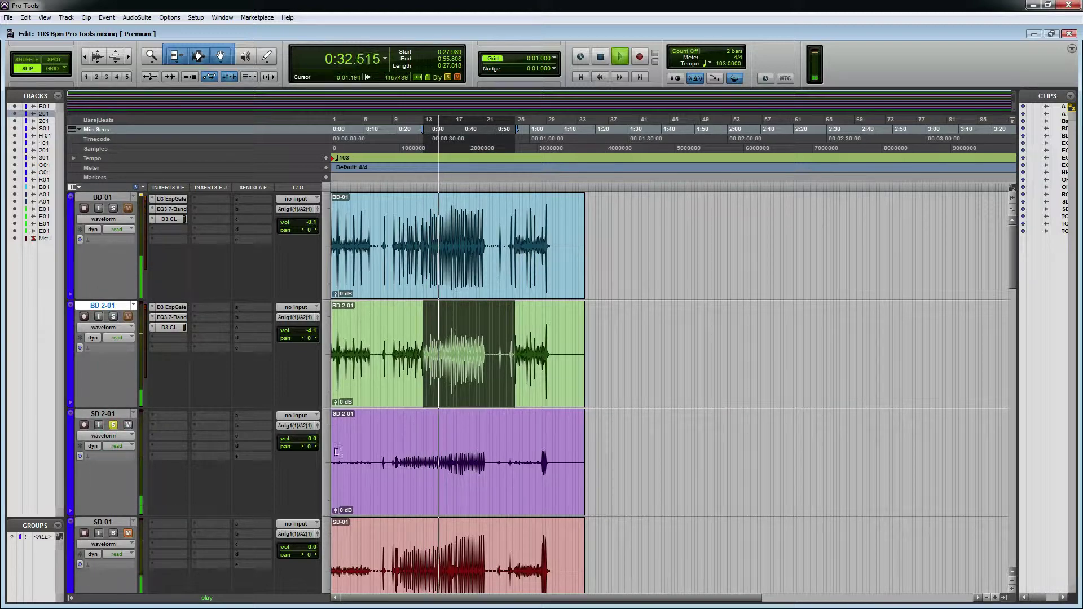
key("space")
Step: Move the SD-01 track above SD 2-01, directly below BD 2-01
scroll(349, 421, "down", 2)
scroll(366, 418, "up", 1)
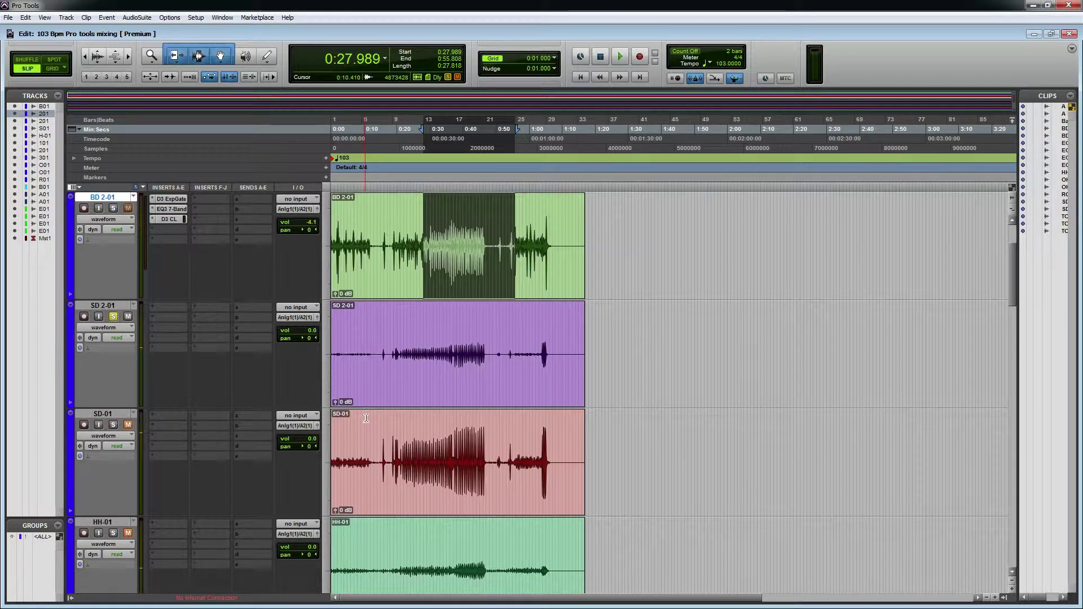
left_click_drag(93, 414, 97, 309)
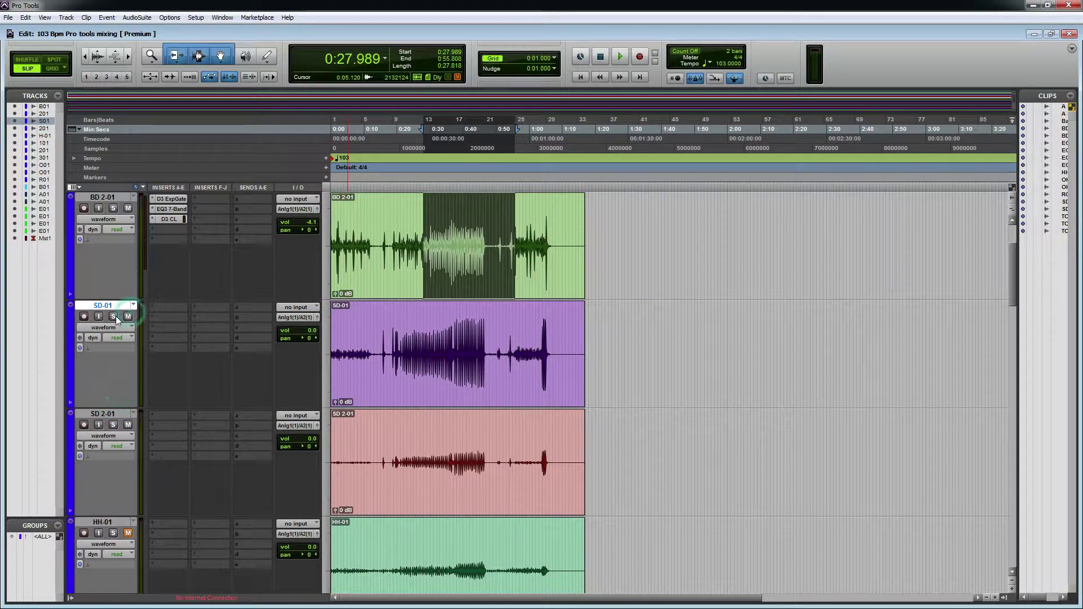
Step: Select about 0:23.6 to 0:48.3 on SD-01 and play that range with the track soloed
left_click_drag(409, 335, 490, 338)
key("space")
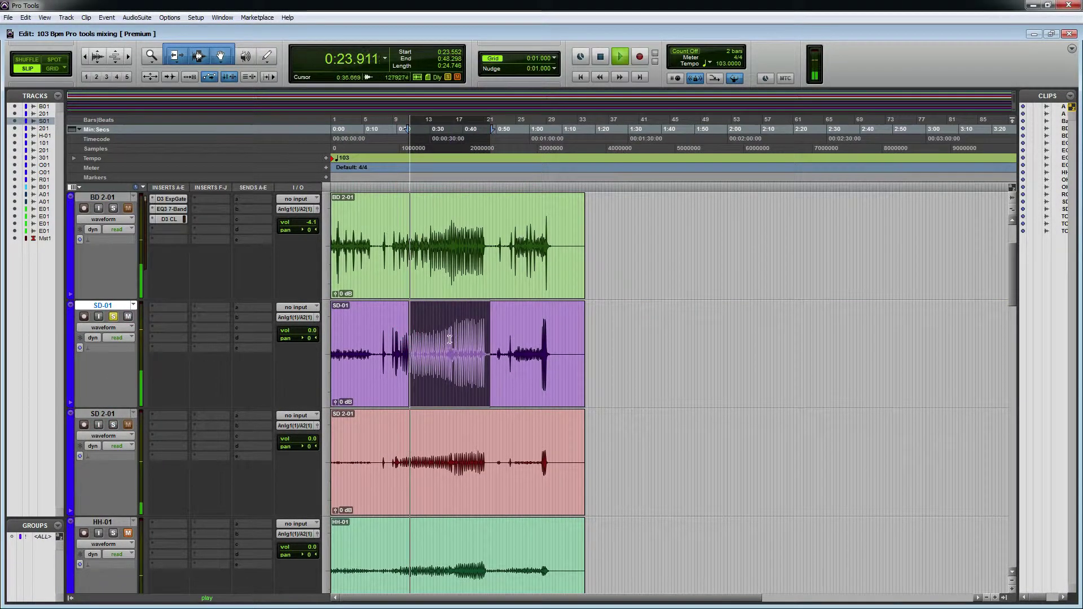
scroll(450, 336, "up", 2)
scroll(545, 354, "down", 1)
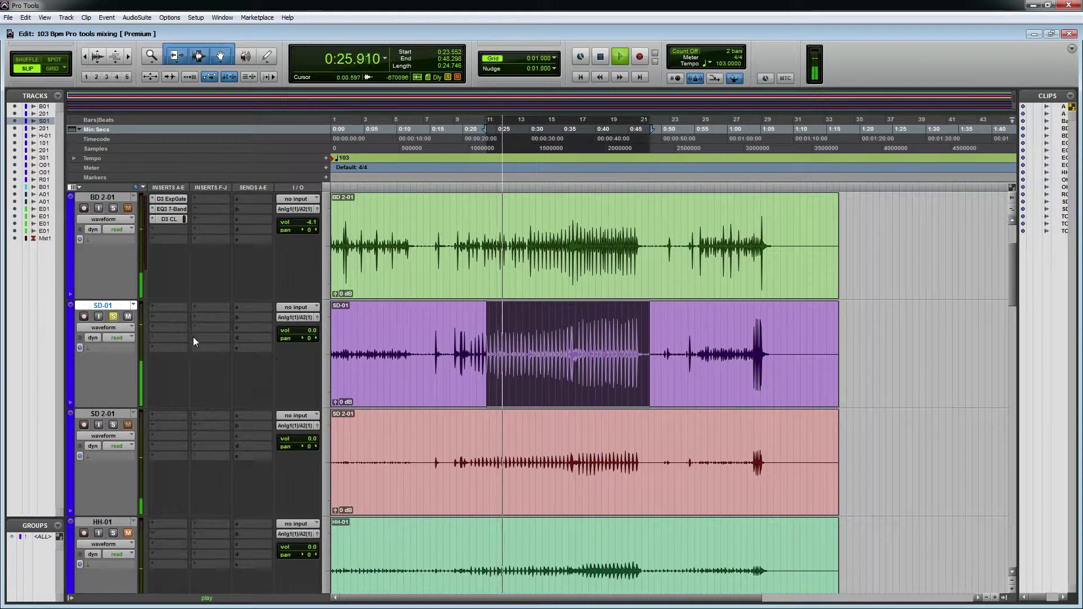
Step: Insert Dyn3 Expander/Gate (mono) in the first insert slot of SD-01 and stop playback
left_click(169, 306)
mouse_move(203, 326)
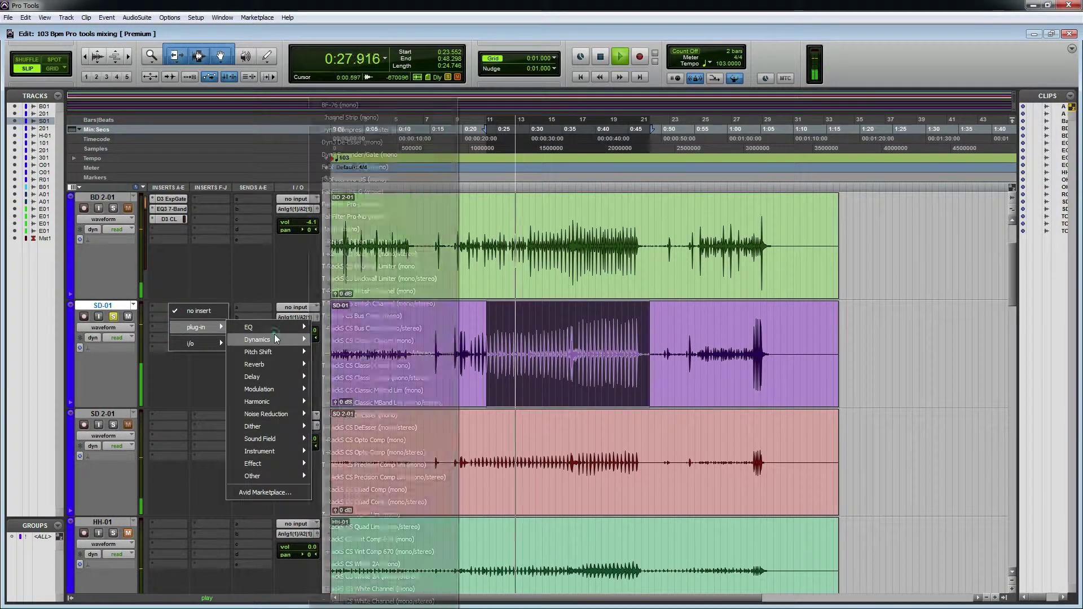
mouse_move(278, 333)
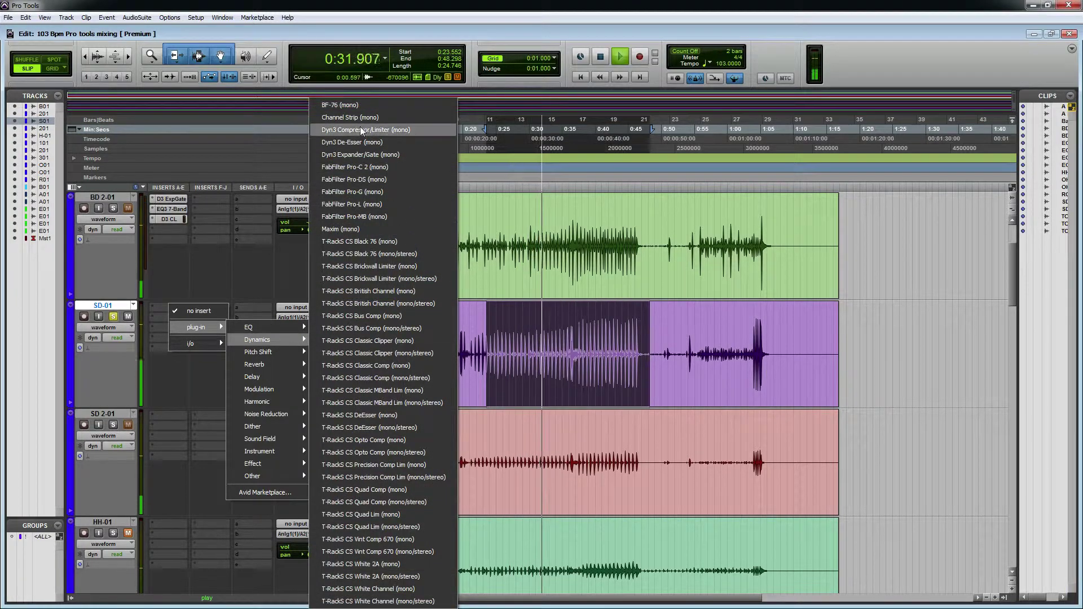
left_click(384, 152)
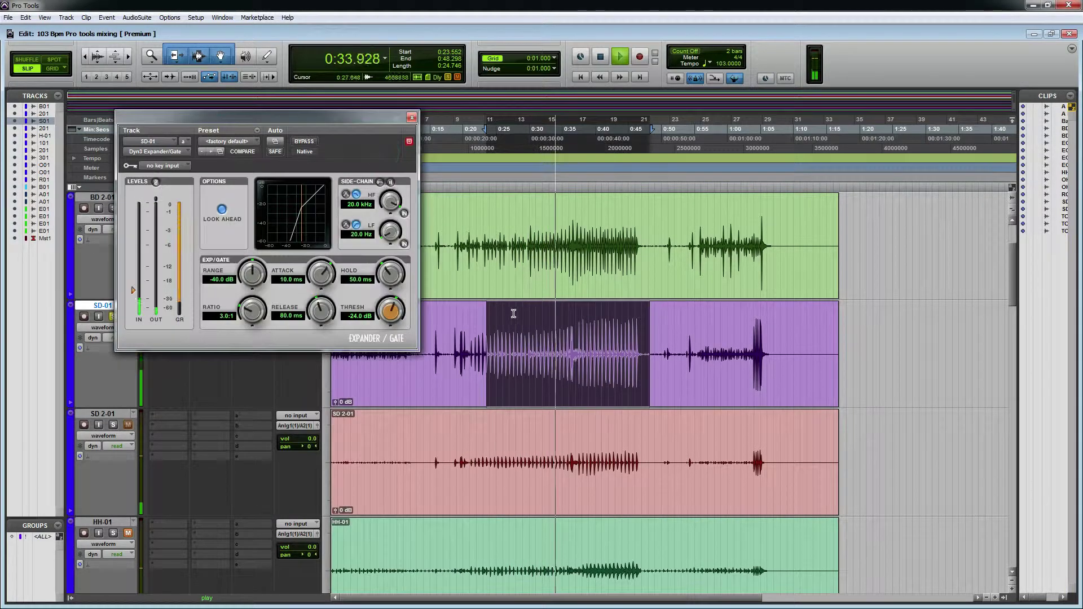
key("space")
left_click_drag(331, 120, 344, 172)
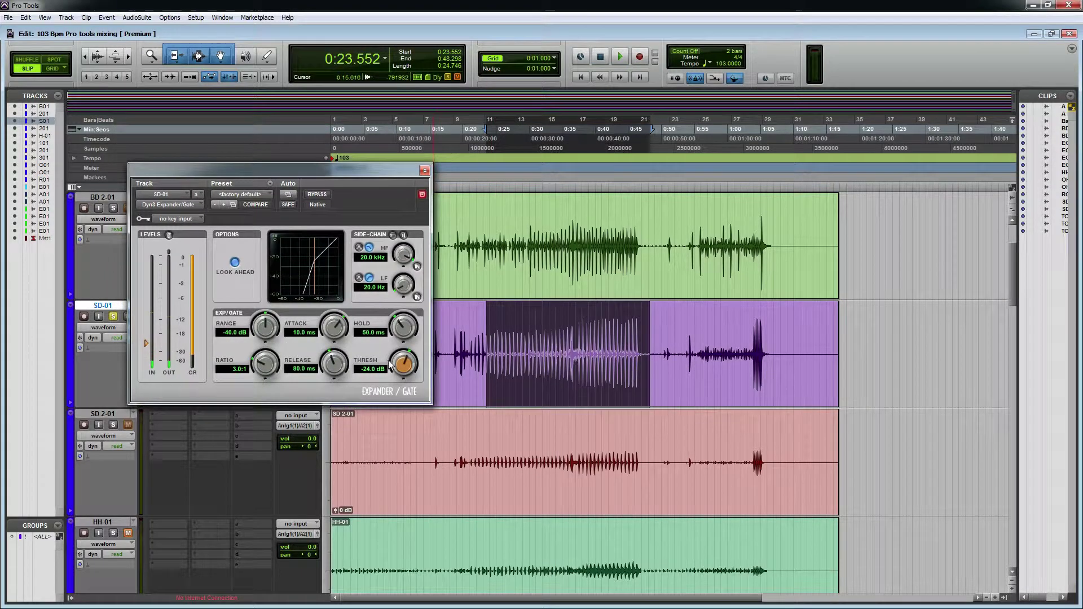
Step: Select about 0:05 to 0:16 on SD-01, play it, and adjust the gate threshold to about -27.9 dB
scroll(504, 347, "up", 3)
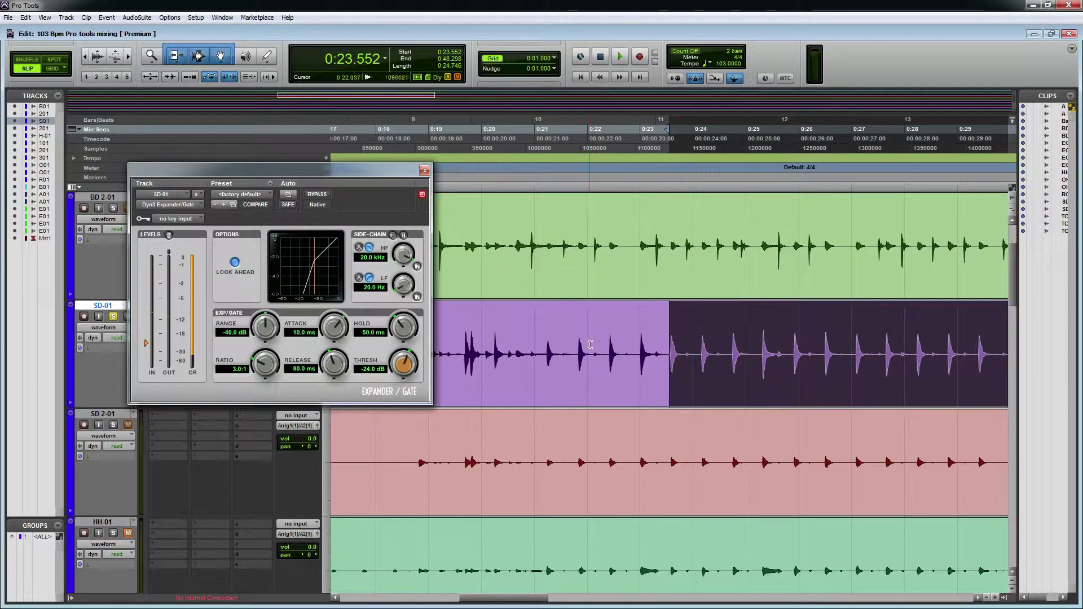
scroll(590, 345, "down", 3)
left_click_drag(356, 171, 178, 219)
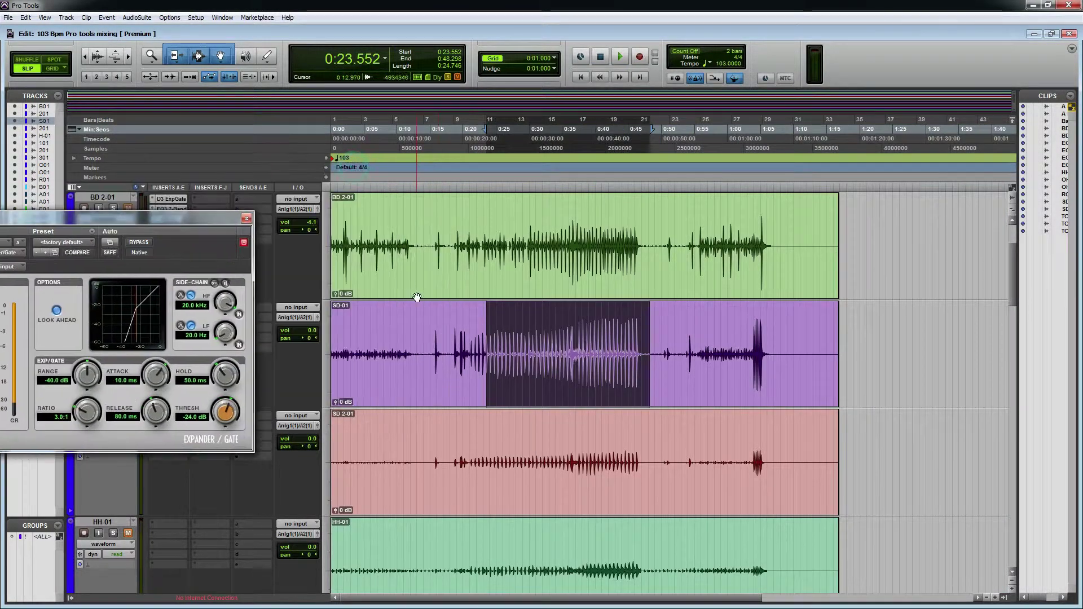
left_click_drag(364, 337, 437, 342)
key("space")
scroll(411, 344, "up", 3)
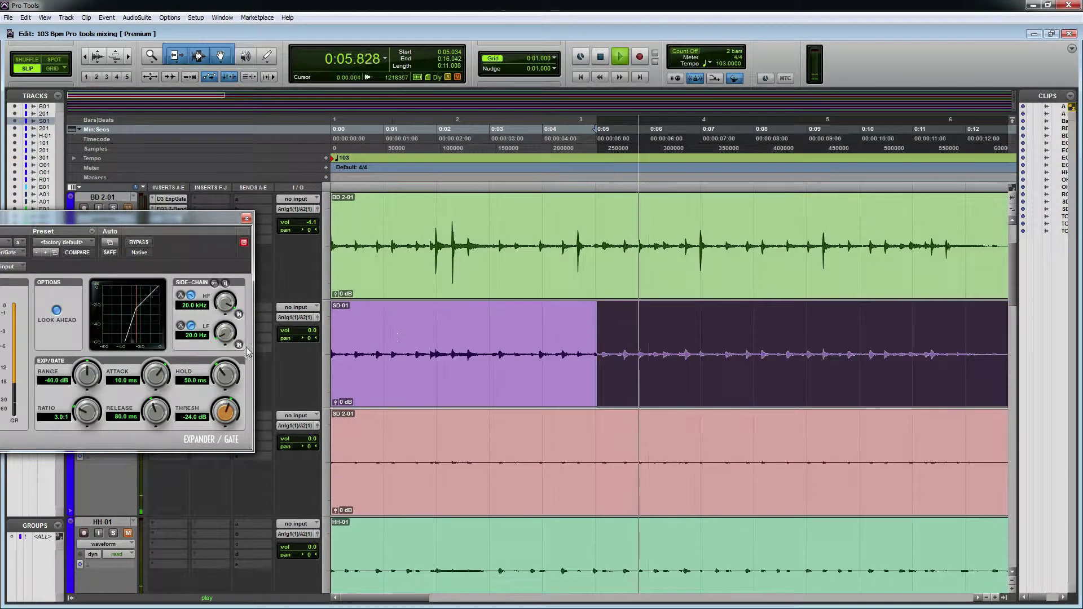
left_click_drag(225, 410, 222, 495)
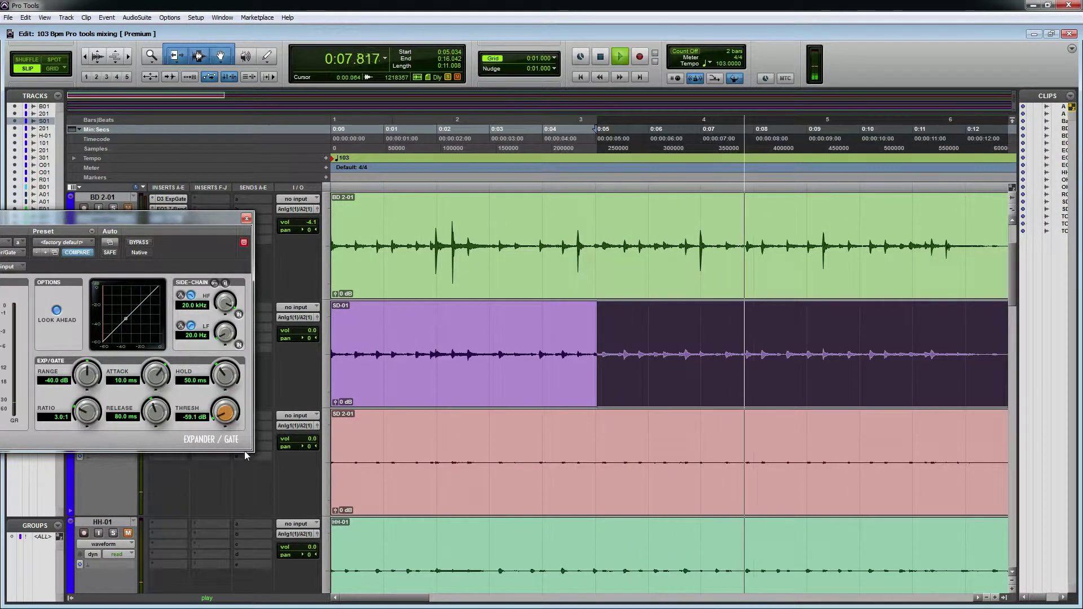
left_click_drag(232, 421, 231, 350)
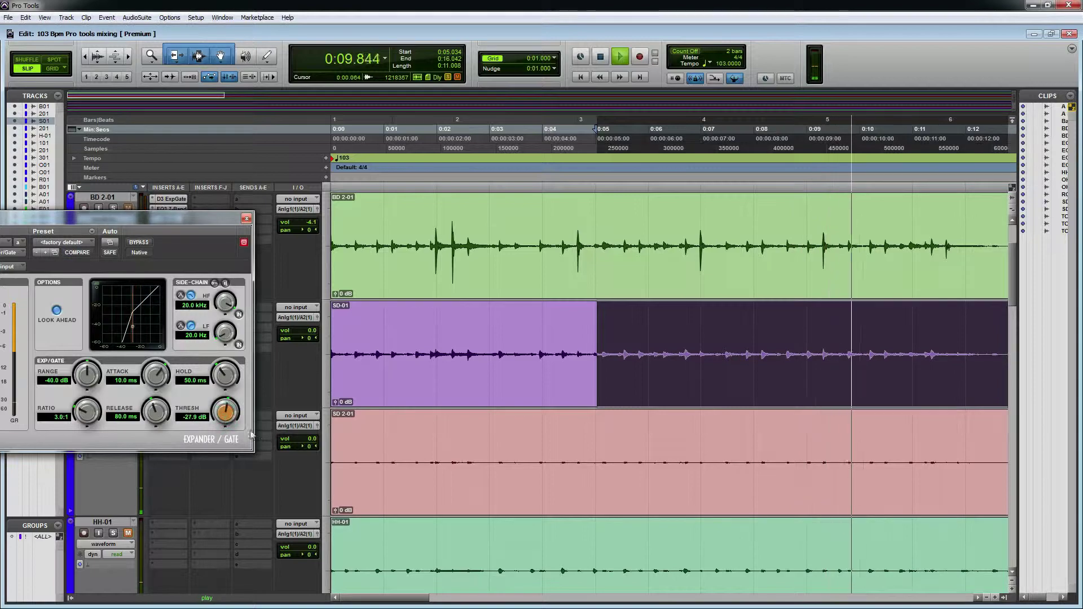
Step: Select about 0:25.9 to 0:44.4 on SD-01, play that range, and raise the gate threshold to about -23.4 dB
left_click(604, 352)
scroll(604, 353, "down", 5)
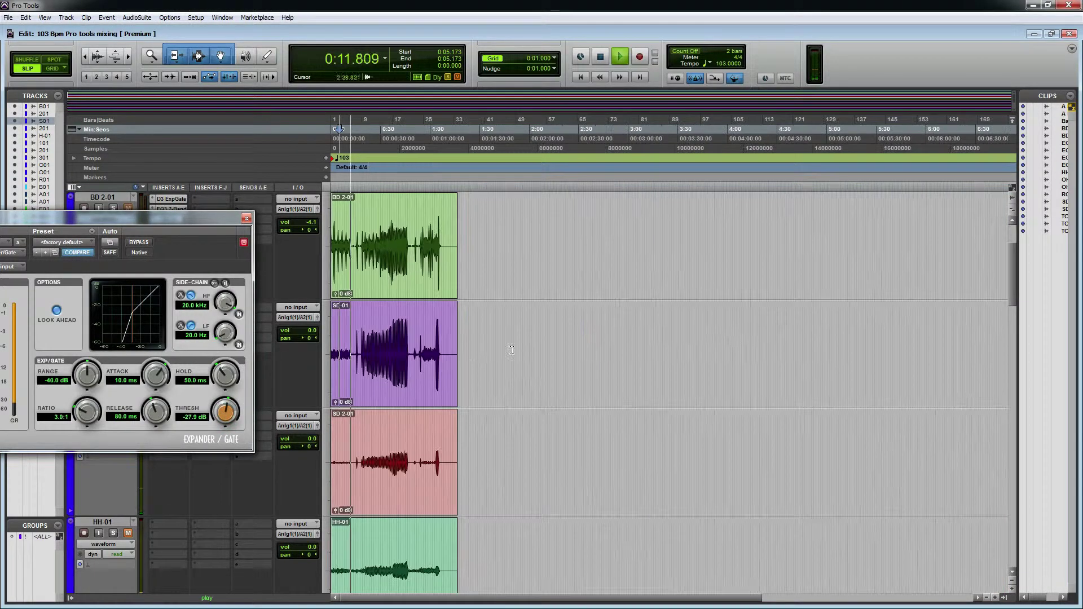
key("space")
left_click_drag(374, 350, 405, 345)
scroll(408, 343, "up", 4)
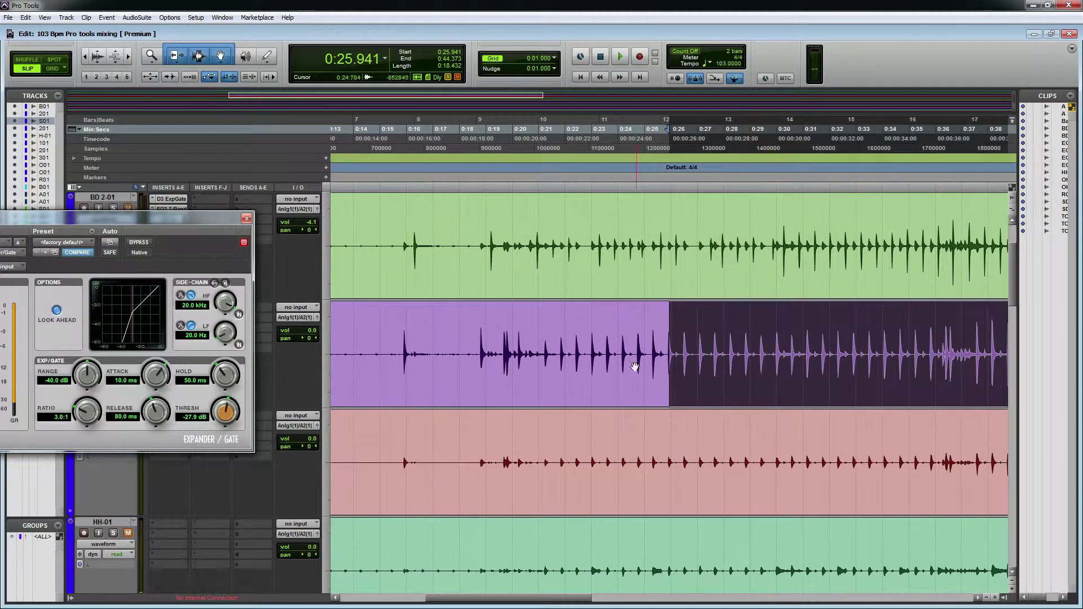
key("space")
left_click_drag(231, 407, 230, 399)
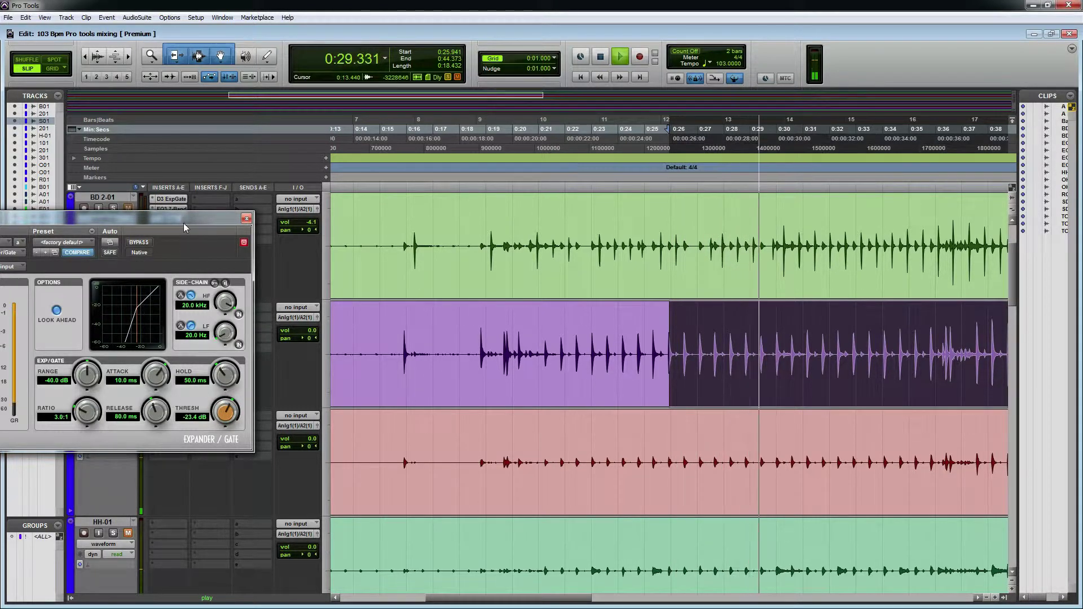
Step: Set the SD-01 gate's attack to 10 µs and its threshold to -24.0 dB while auditioning the selection
left_click_drag(184, 228, 437, 246)
key("space")
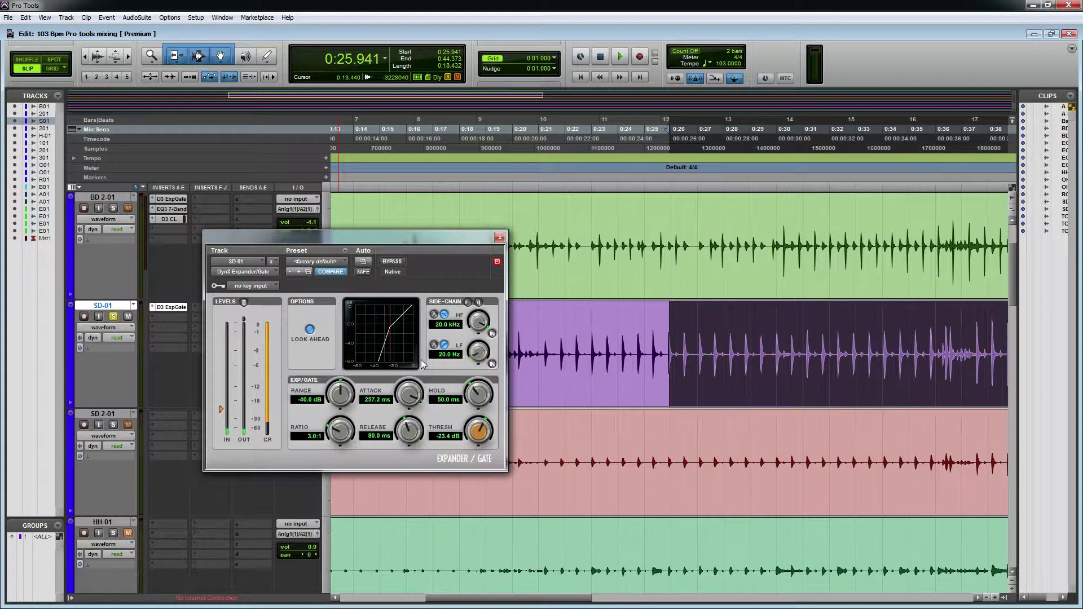
key("space")
key("space")
left_click_drag(413, 395, 385, 464)
key("space")
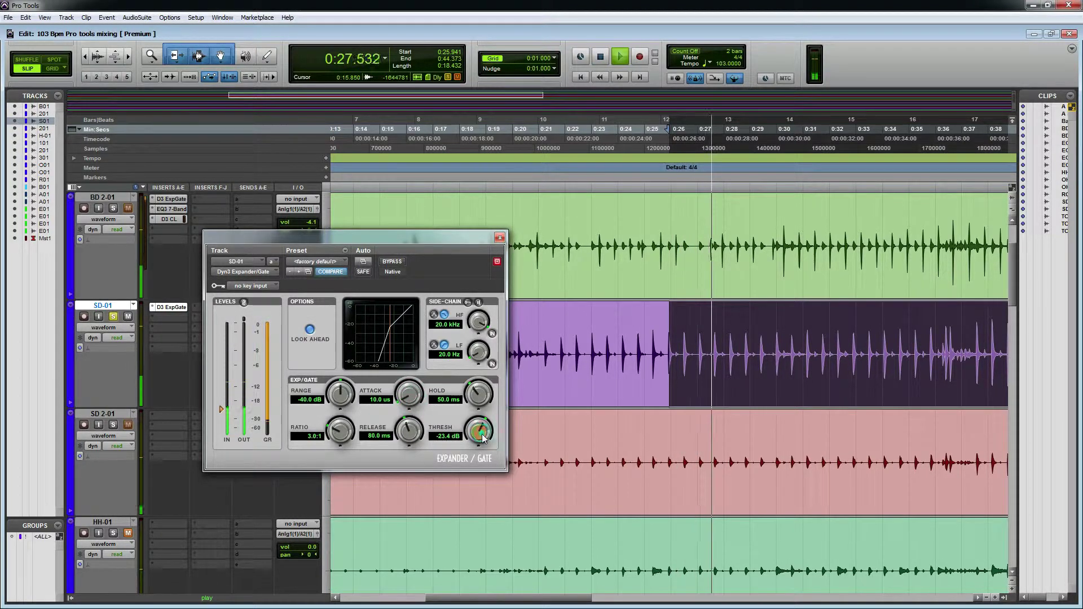
left_click_drag(484, 439, 482, 441)
key("space")
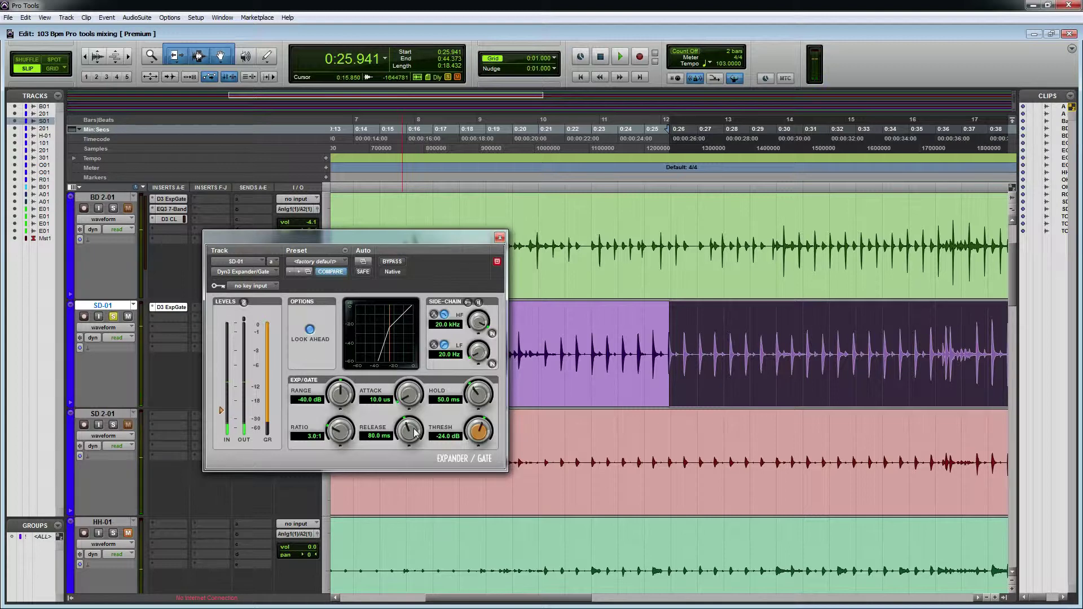
Step: During playback, set the SD-01 gate's hold to 31.3 ms and release to about 740 ms, and close its window
key("space")
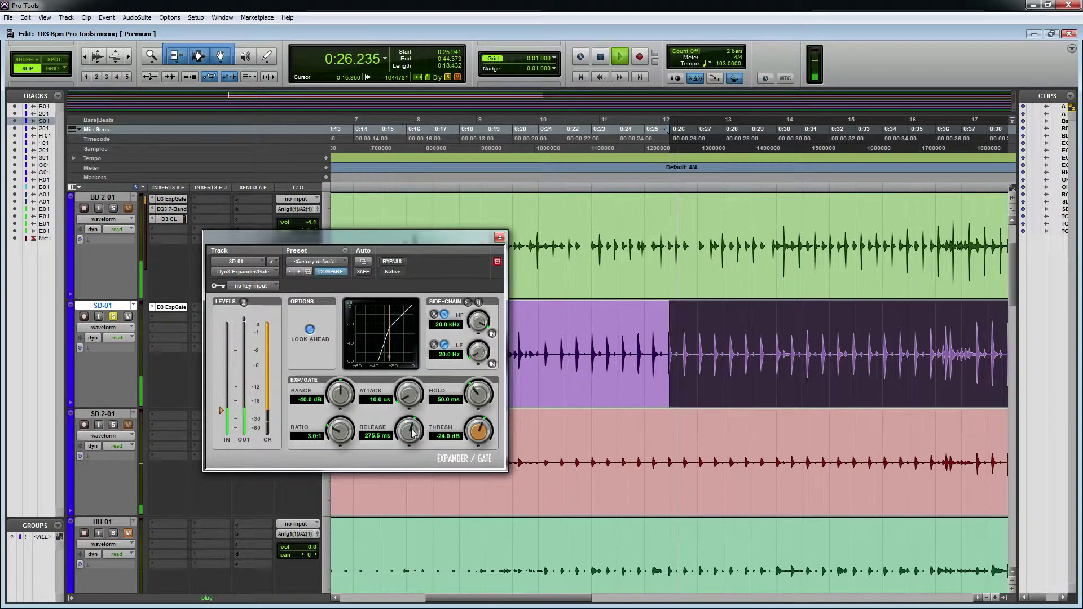
mouse_move(414, 431)
left_mouse_down()
mouse_move(423, 401)
mouse_move(418, 438)
left_mouse_up()
left_click_drag(478, 397, 477, 409)
left_click_drag(414, 435, 414, 427)
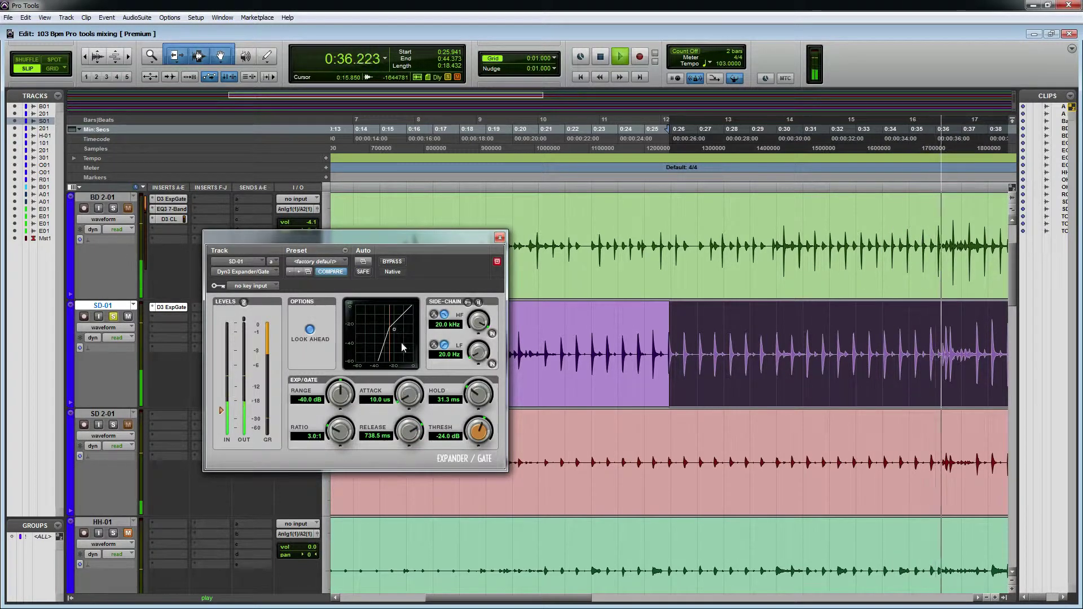
left_click_drag(419, 257, 428, 256)
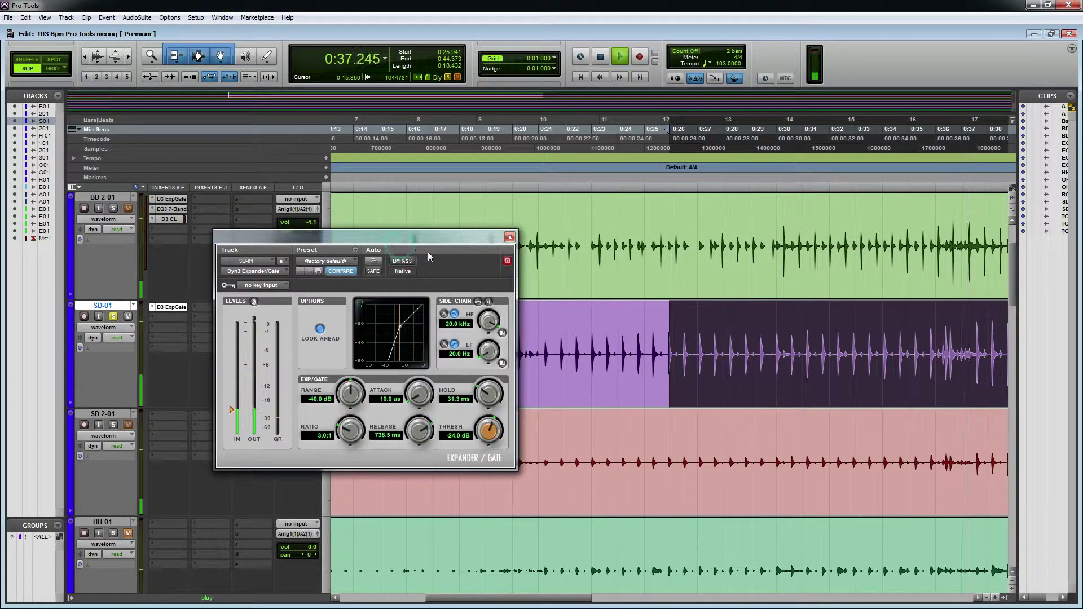
left_click_drag(422, 434, 422, 429)
left_click(510, 236)
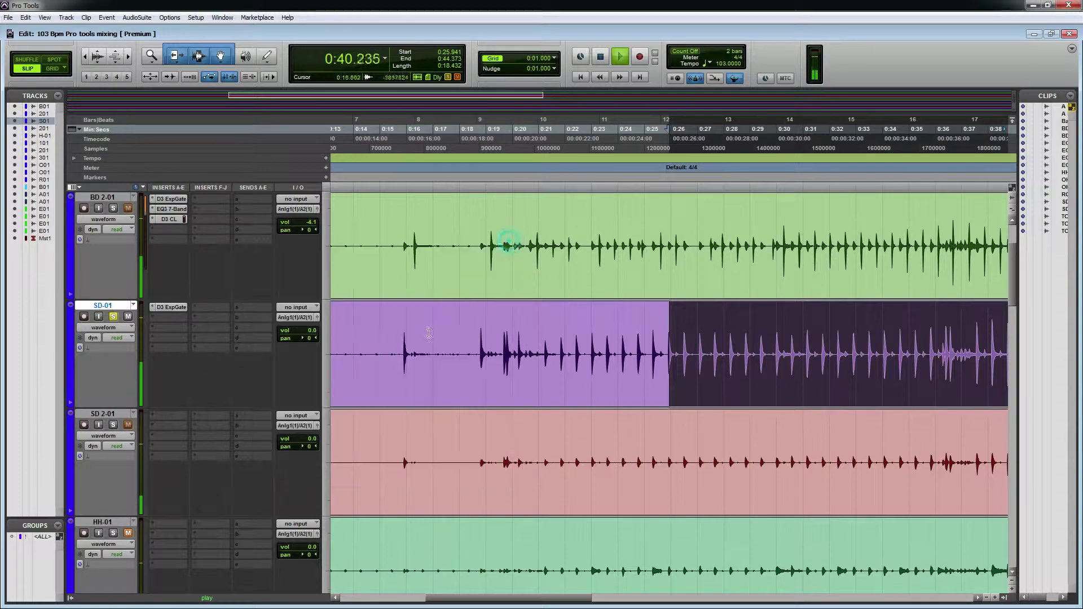
Step: Insert EQ3 7-Band in the second insert slot of SD-01 and set a 12 dB/oct high-pass filter at 130.1 Hz
key("space")
left_click(169, 317)
left_click(186, 337)
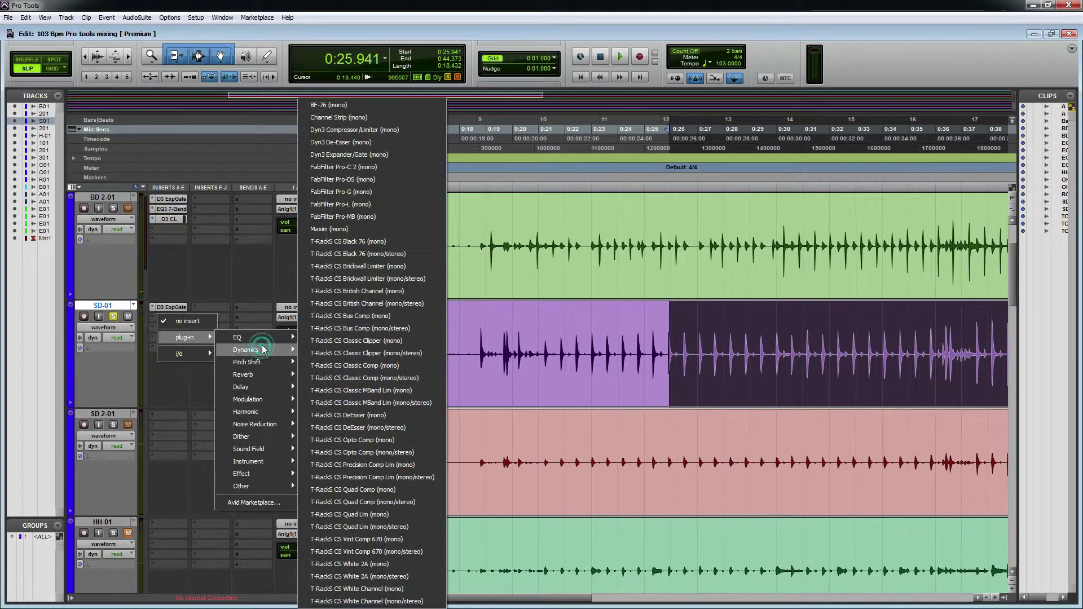
left_click(261, 339)
left_click(383, 366)
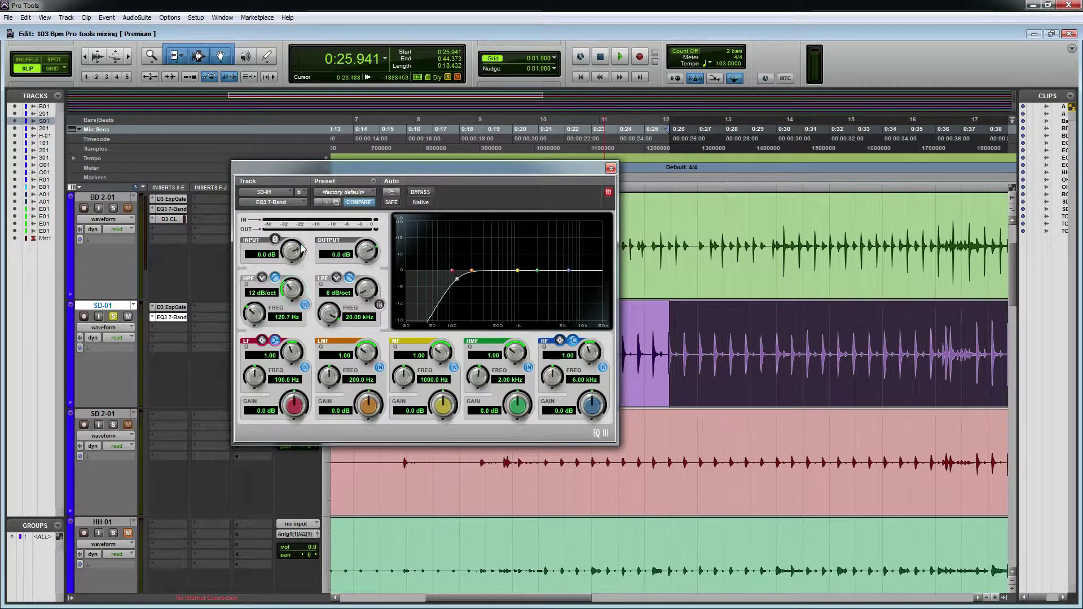
key("space")
left_click_drag(254, 323, 253, 324)
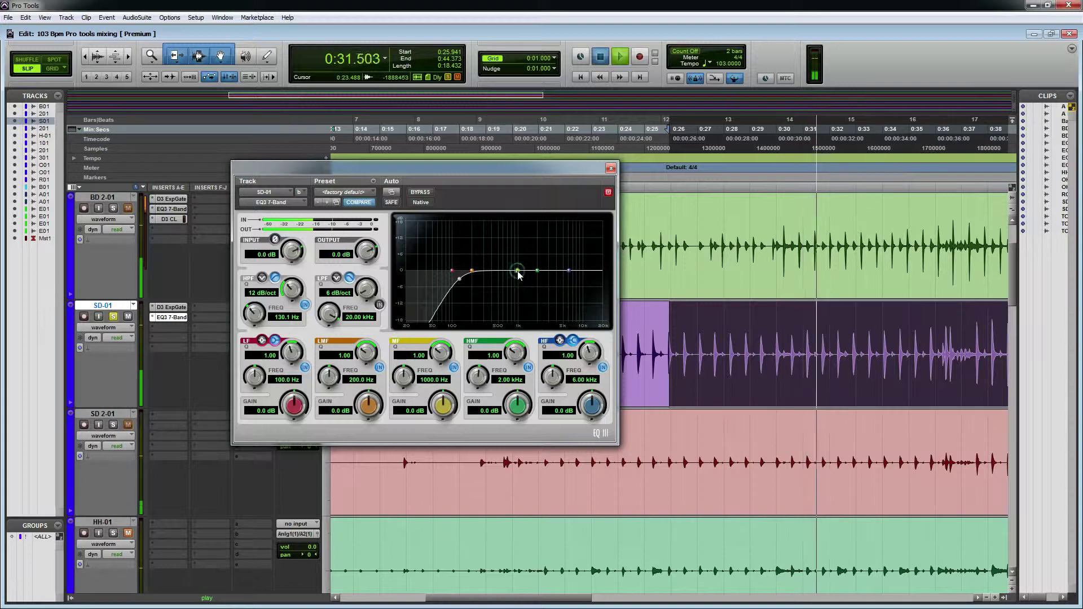
Step: Narrow the MF band to Q 4.17, sweep it with a boost during playback, and cut 4.4 dB at 216.5 Hz
left_click_drag(518, 274, 511, 252)
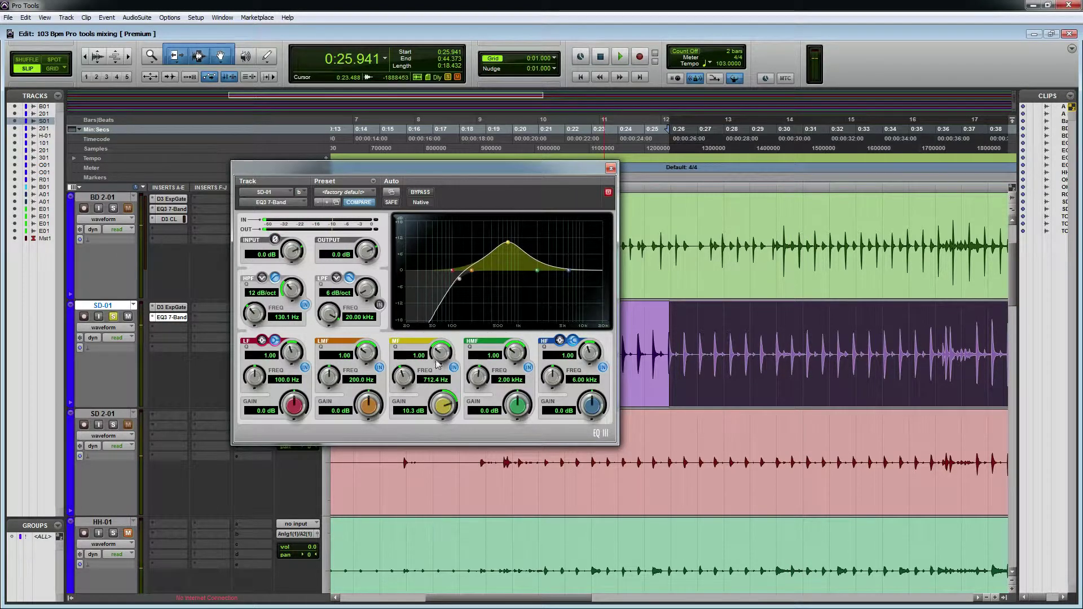
left_click_drag(437, 361, 445, 335)
key("space")
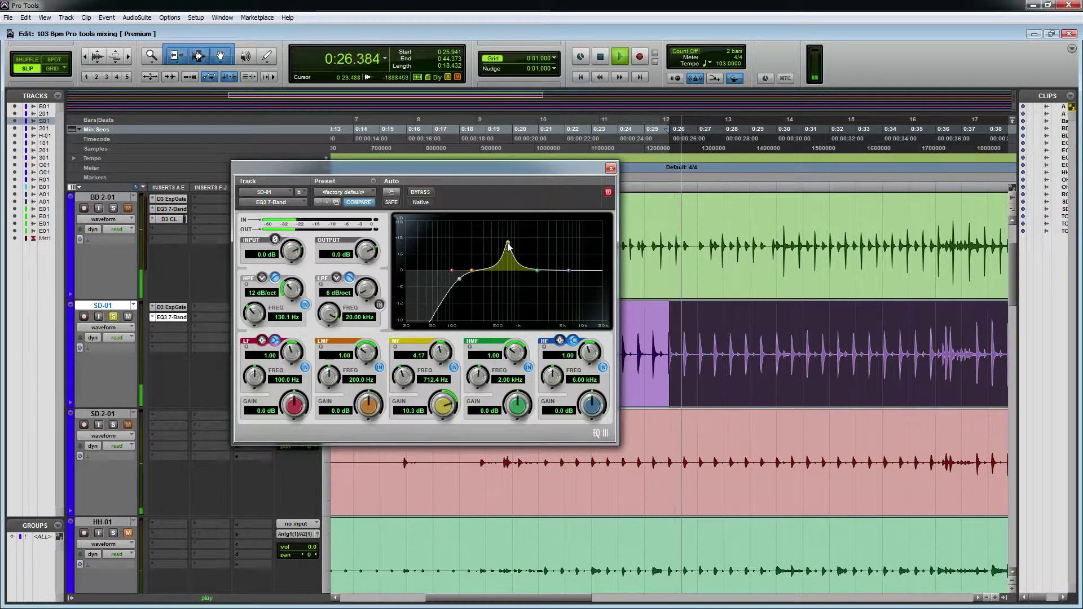
left_click_drag(508, 243, 471, 243)
key("space")
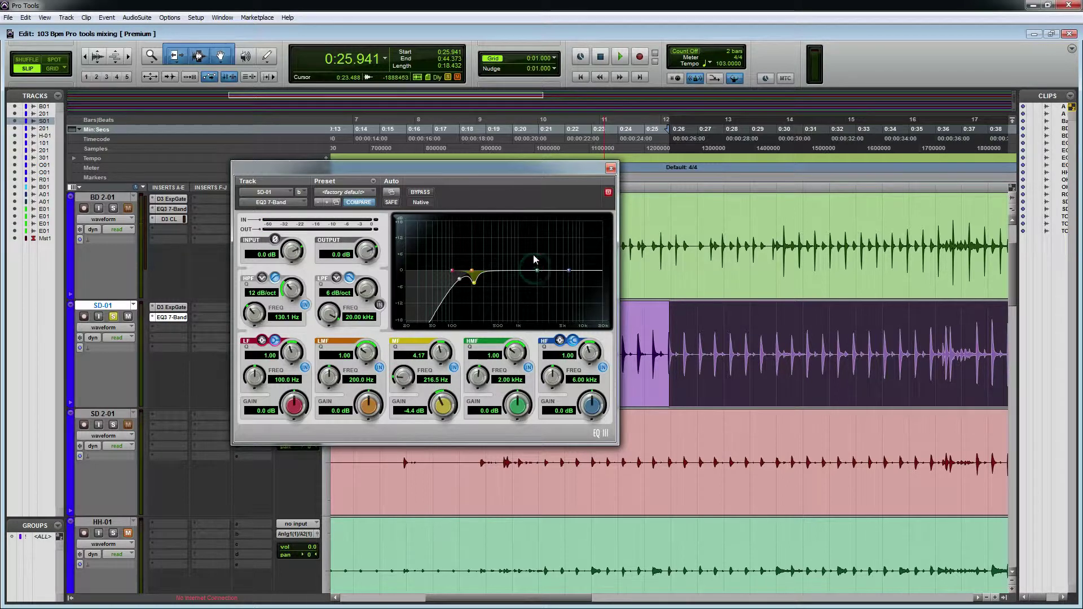
Step: Sweep a narrow HMF boost through the low mids during playback, and cut 5.1 dB at 573 Hz with Q 5.89
left_click_drag(534, 270, 521, 248)
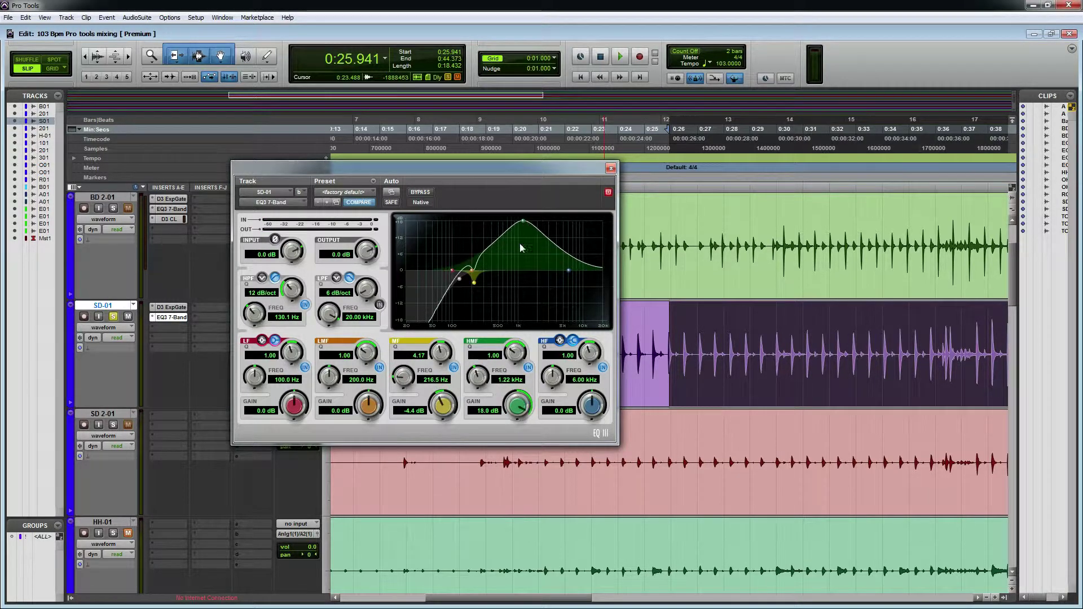
left_click_drag(518, 352, 524, 325)
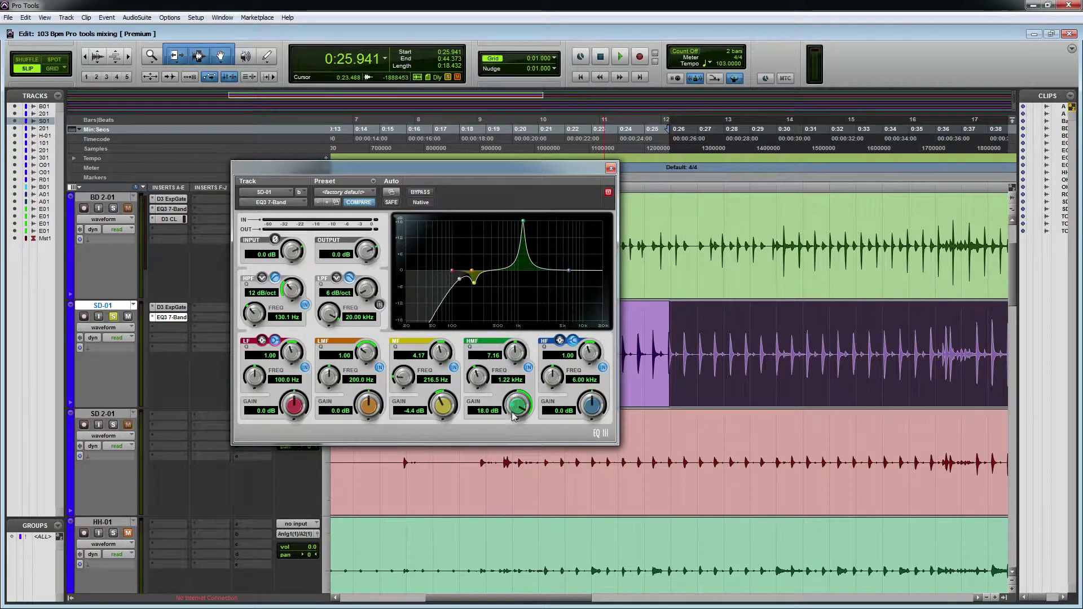
key("space")
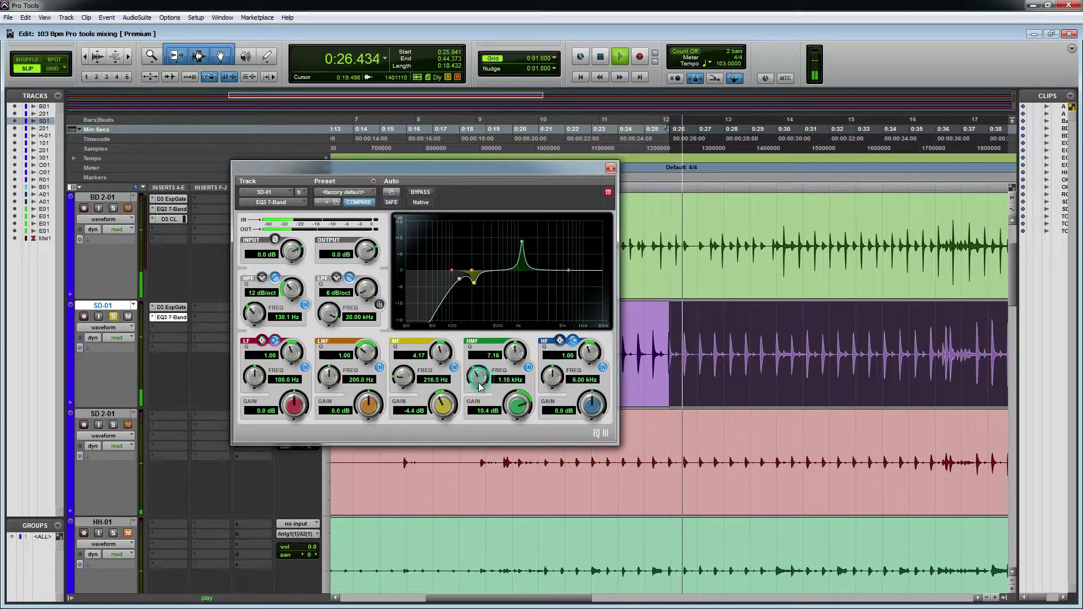
left_click_drag(478, 377, 472, 443)
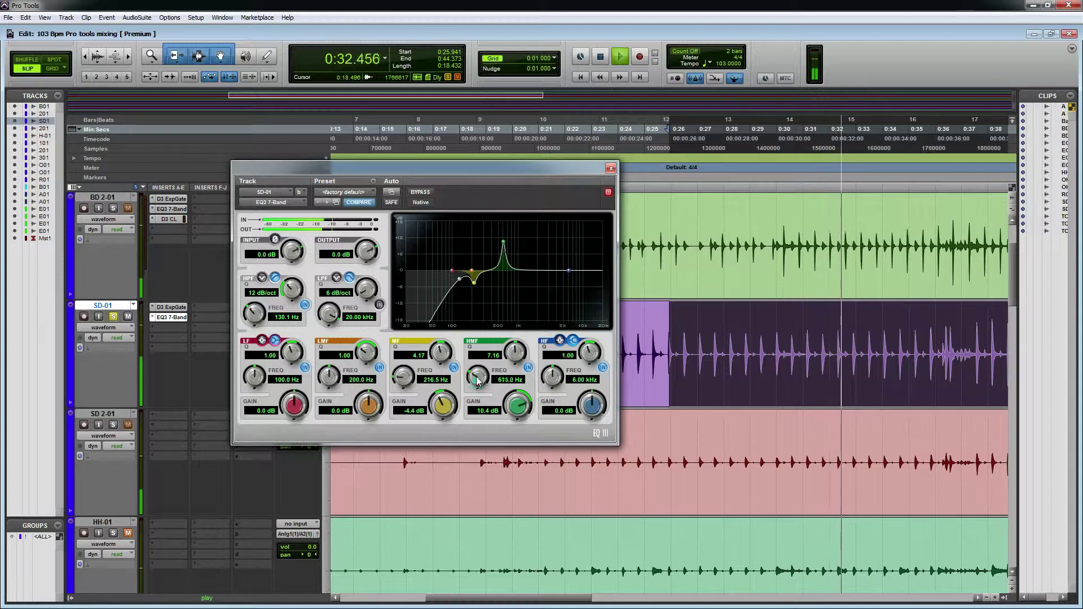
left_click_drag(478, 389, 475, 409)
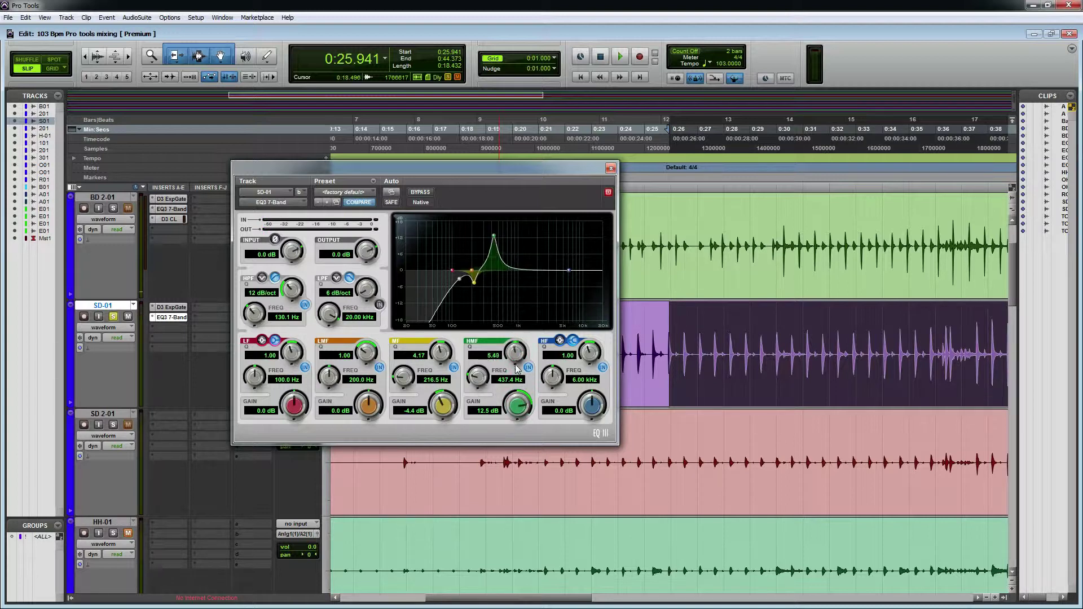
key("space")
left_click_drag(516, 361, 481, 369)
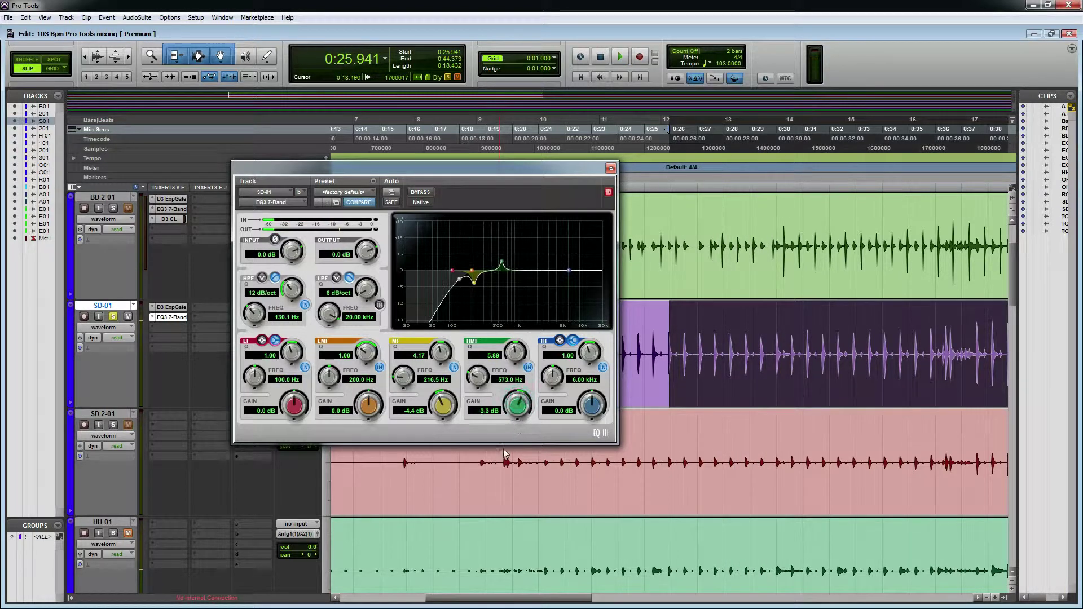
key("space")
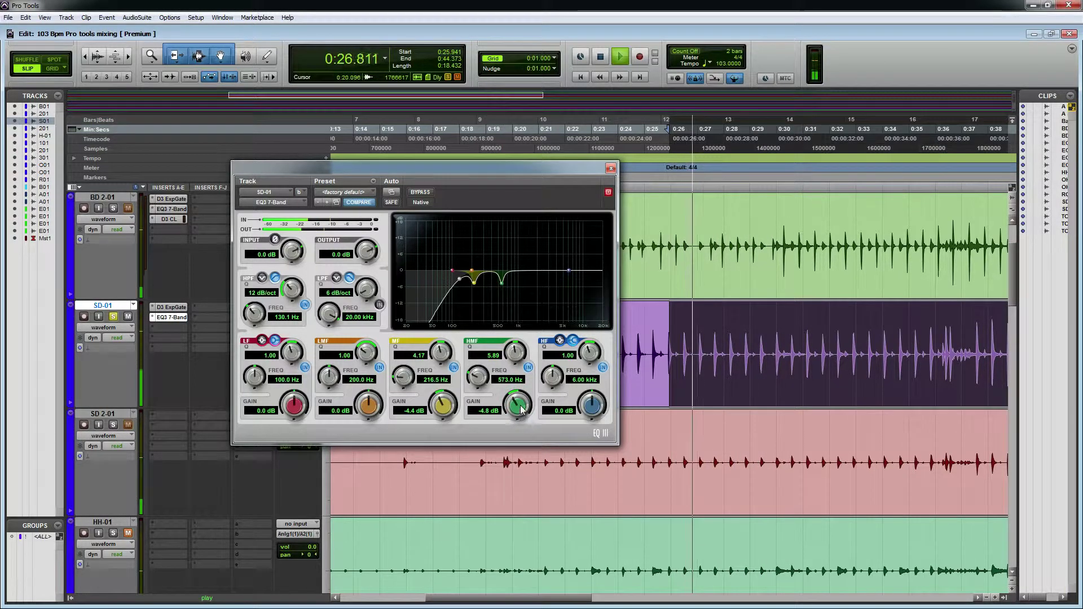
left_click_drag(516, 408, 516, 411)
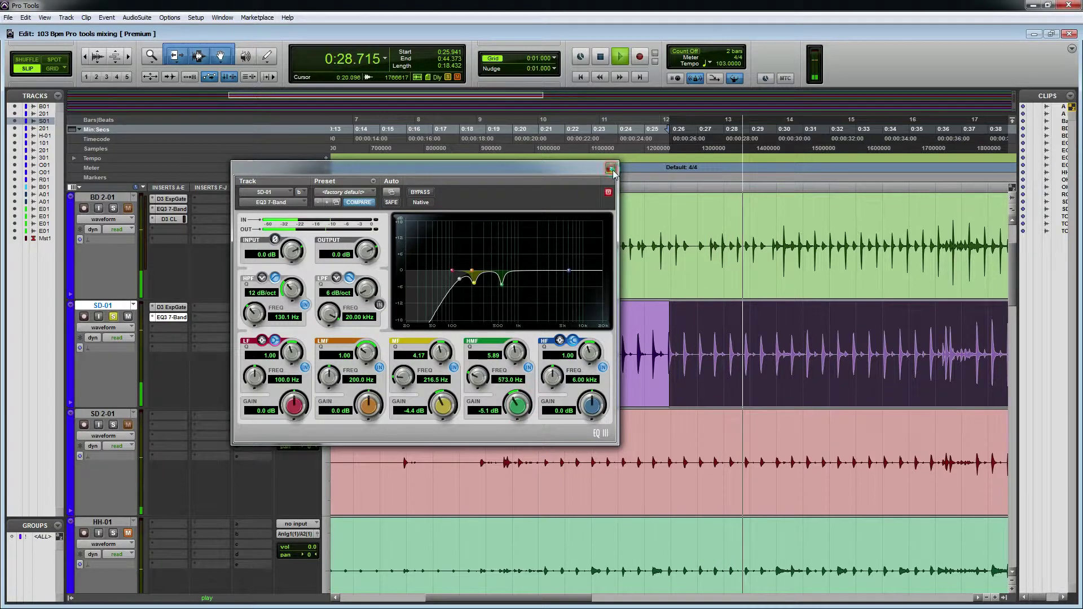
Step: Stop playback and reopen the EQ3 7-Band window on SD-01
left_click(171, 317)
key("space")
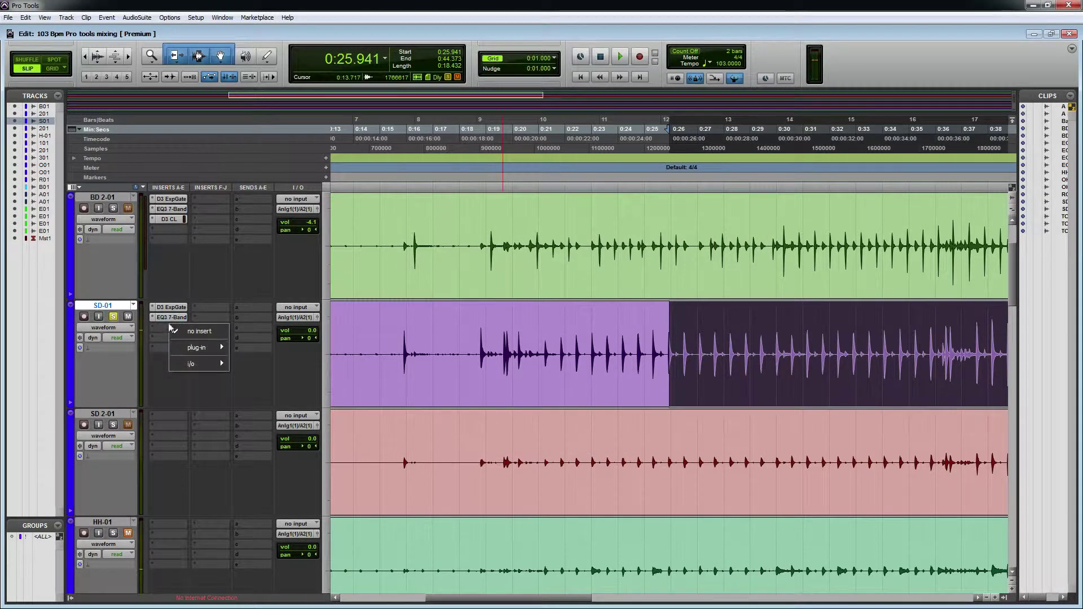
left_click(168, 317)
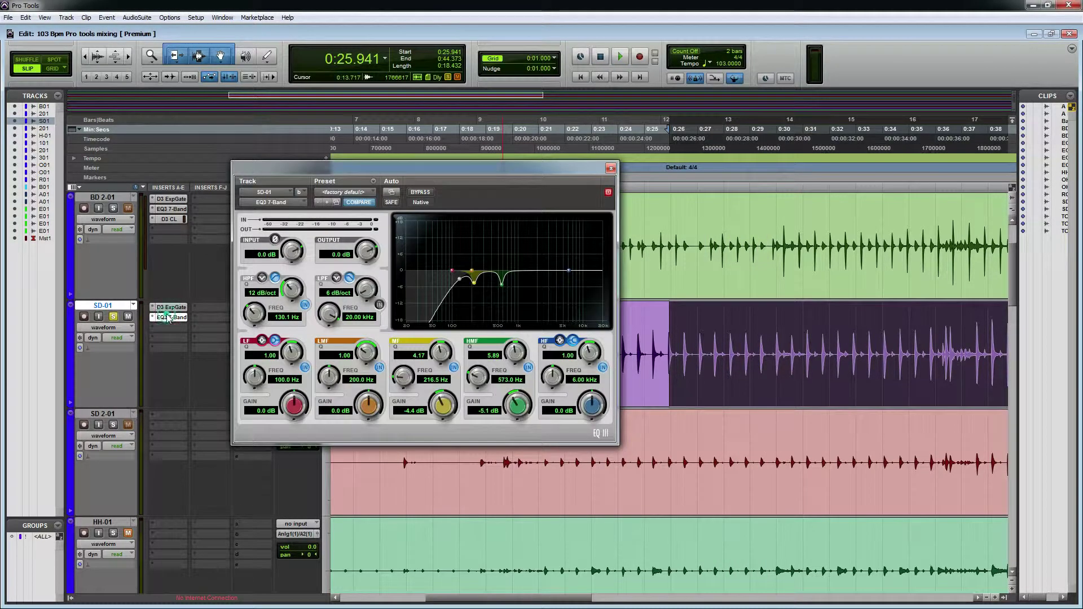
Step: Insert Dyn3 Compressor/Limiter in the third insert slot of SD-01 with ratio 6.2:1 and threshold -38.7 dB, and start playback
left_click(168, 317)
left_click(168, 328)
mouse_move(195, 347)
mouse_move(265, 364)
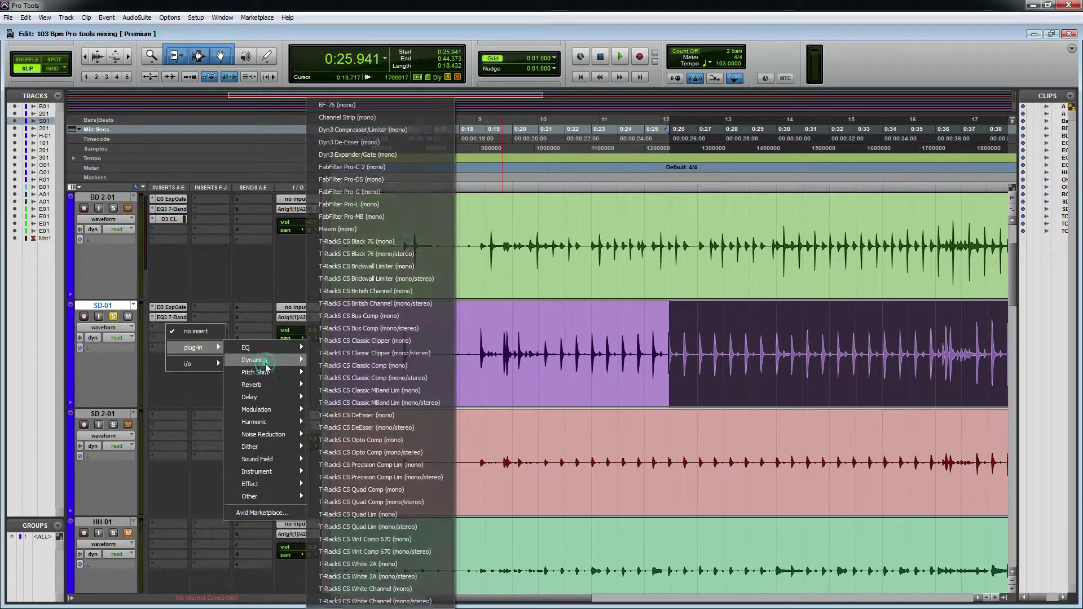
left_click(382, 129)
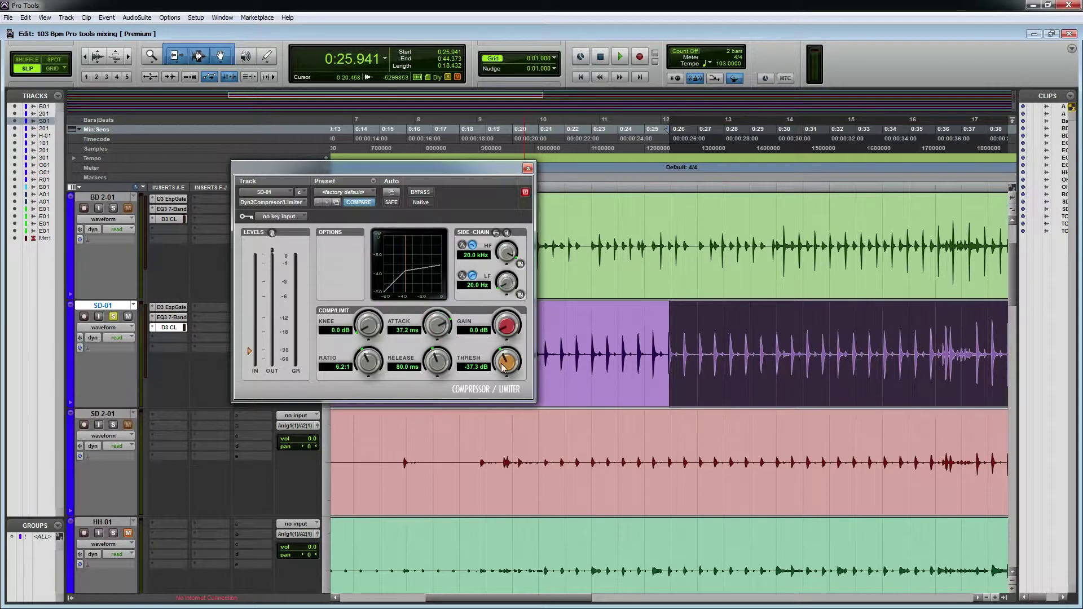
left_click_drag(505, 366, 512, 371)
key("space")
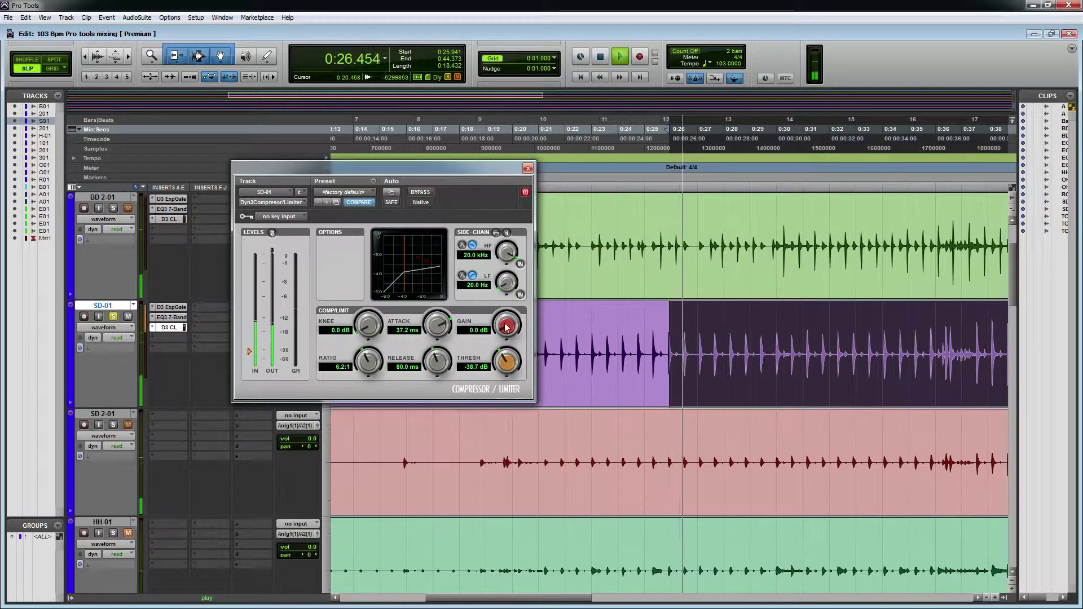
Step: Adjust the SD-01 compressor during playback to attack 257 ms, release 67.7 ms, threshold -31.2 dB and ratio 5.7:1
left_click_drag(442, 325, 443, 294)
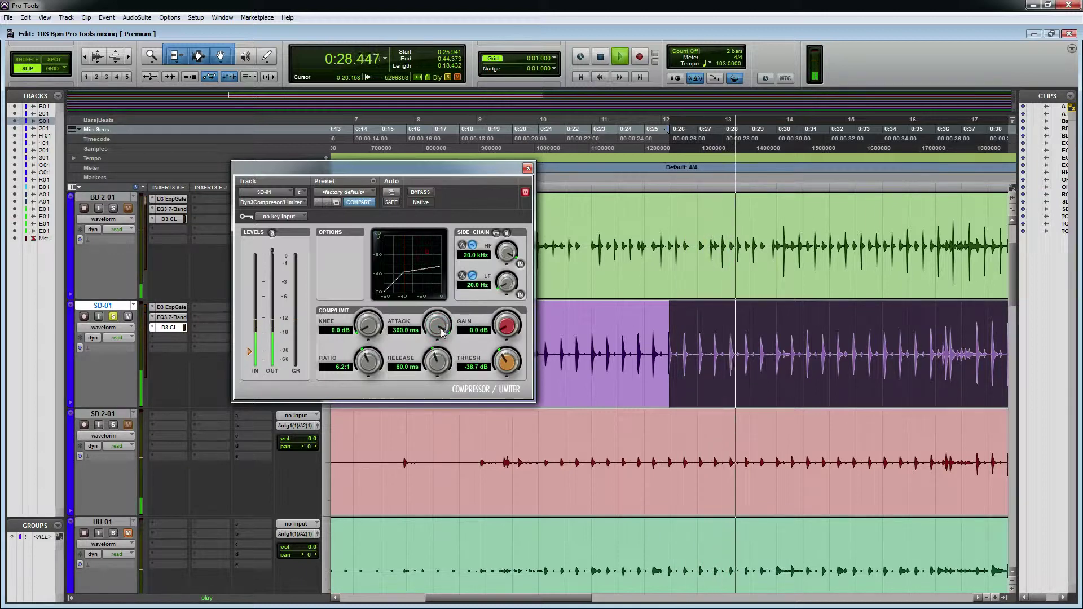
left_click_drag(436, 364, 437, 370)
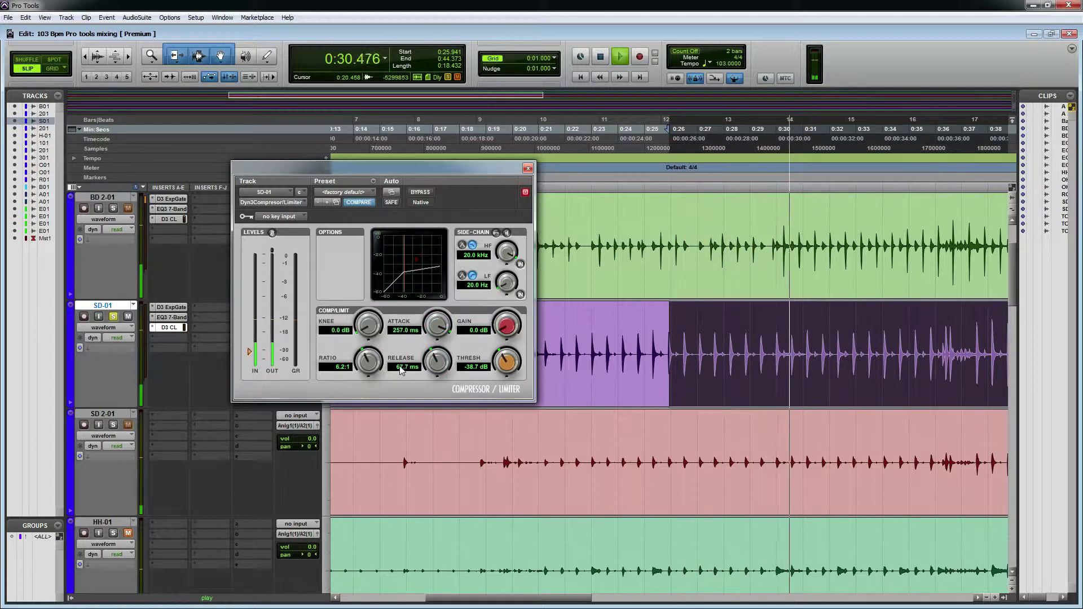
mouse_move(506, 363)
left_mouse_down()
mouse_move(519, 333)
mouse_move(494, 378)
mouse_move(498, 368)
left_mouse_up()
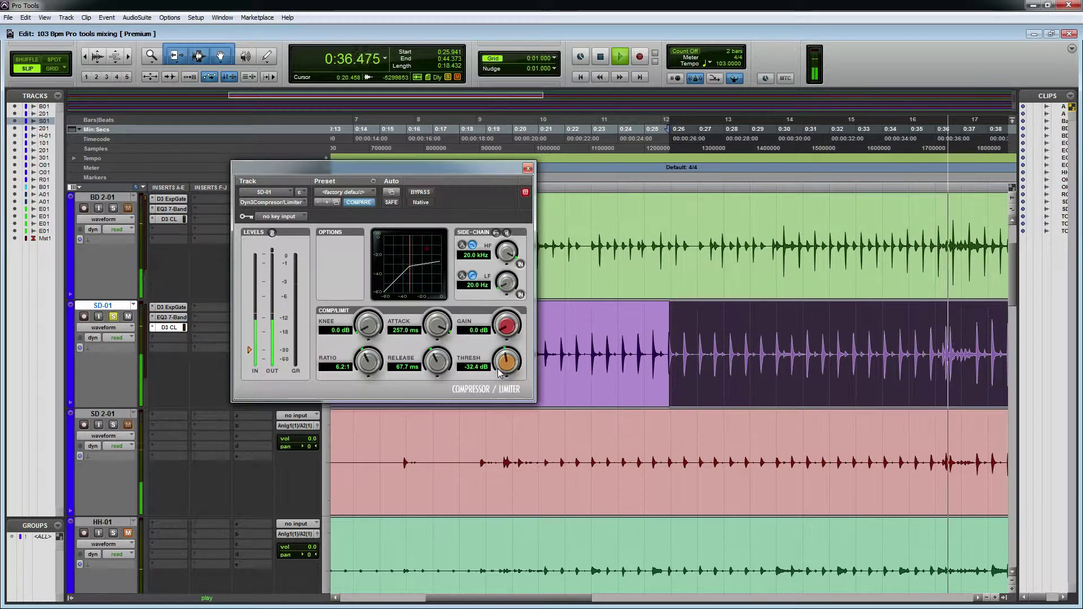
left_click_drag(370, 365, 372, 360)
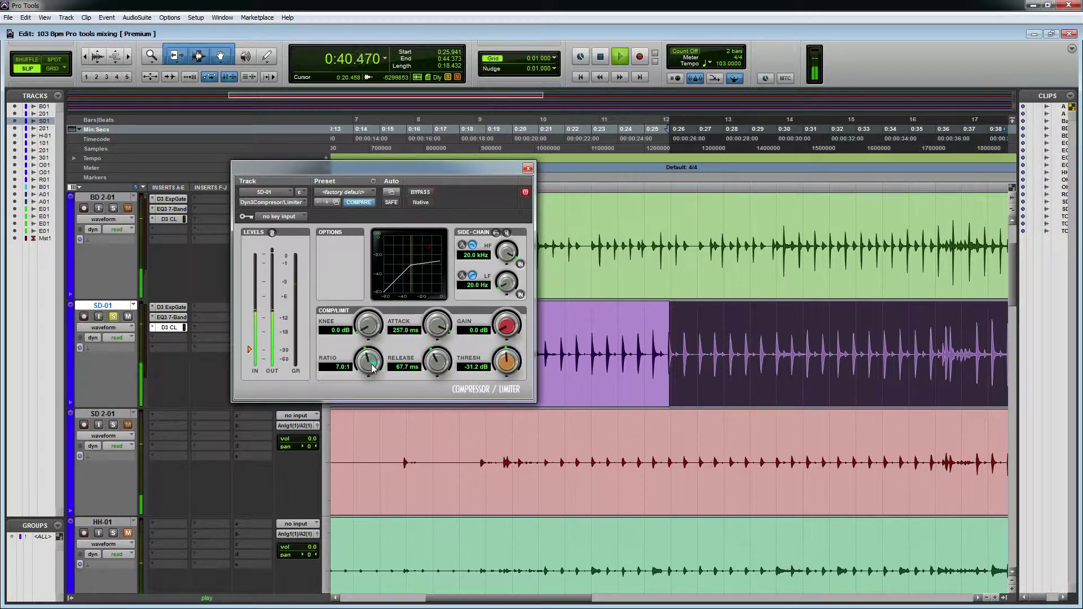
left_click_drag(364, 377, 361, 376)
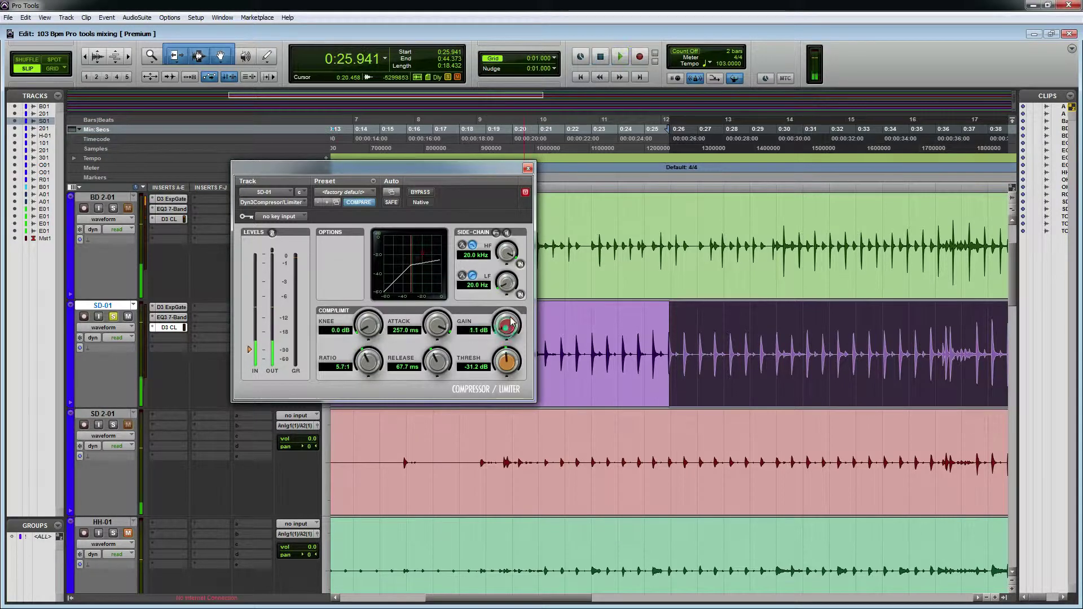
Step: Raise the SD-01 compressor's gain to 7.3 dB during playback and toggle its bypass on and off to compare
key("space")
left_click_drag(507, 330, 507, 326)
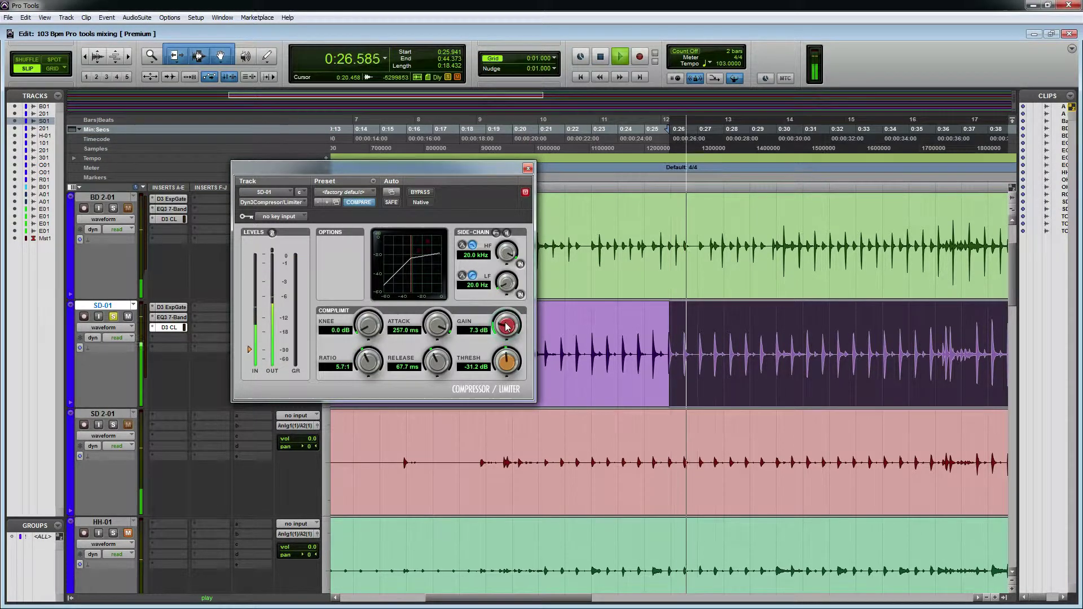
left_click(421, 193)
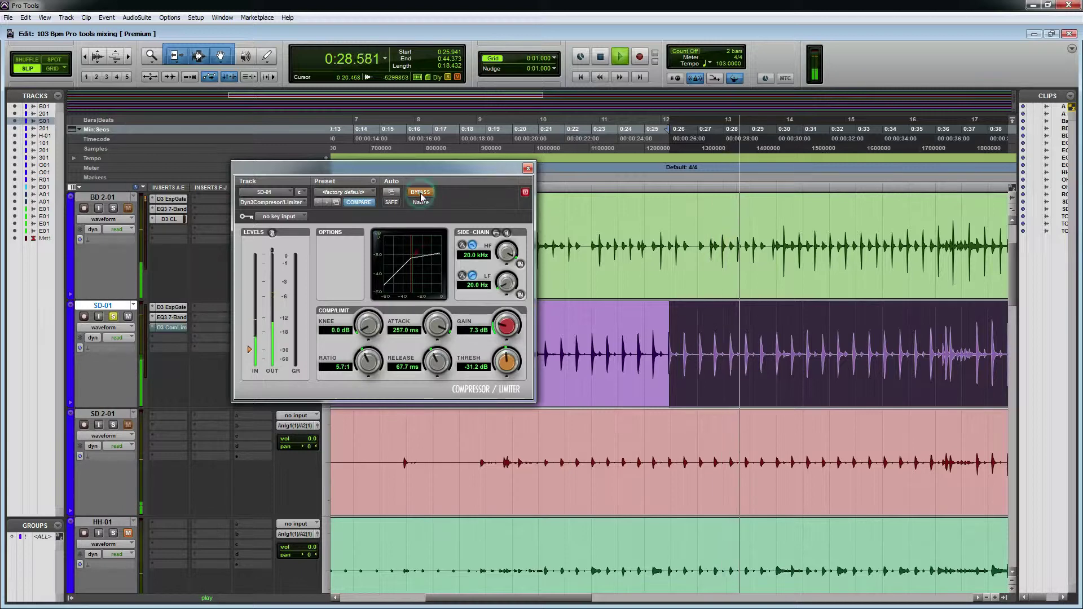
left_click(421, 193)
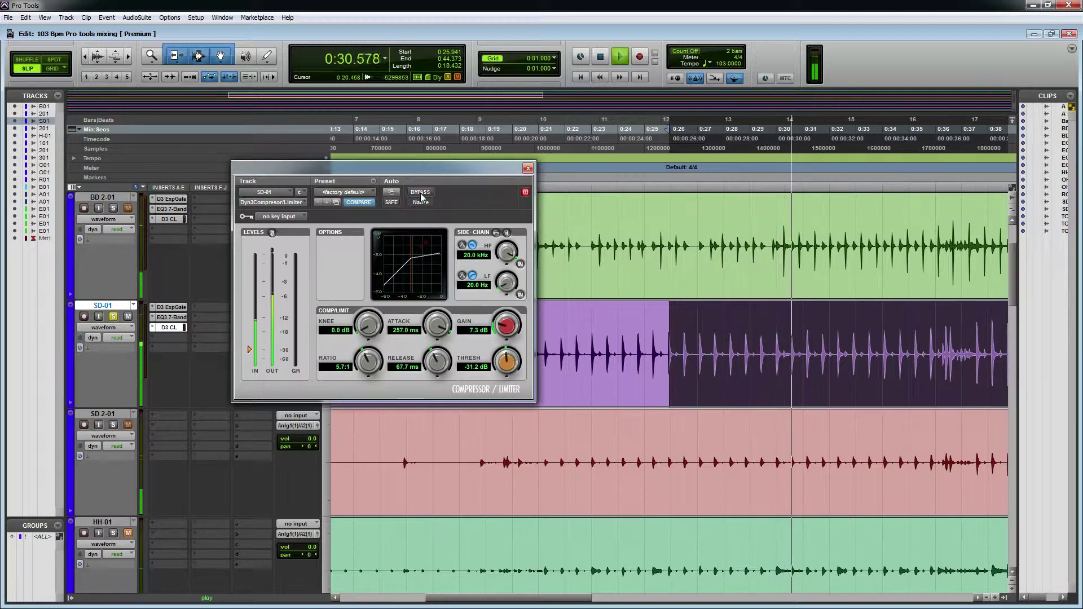
Step: Replay the snare passage with the SD-01 compressor active and bypassed, leave it active, and close the plug-in window
key("space")
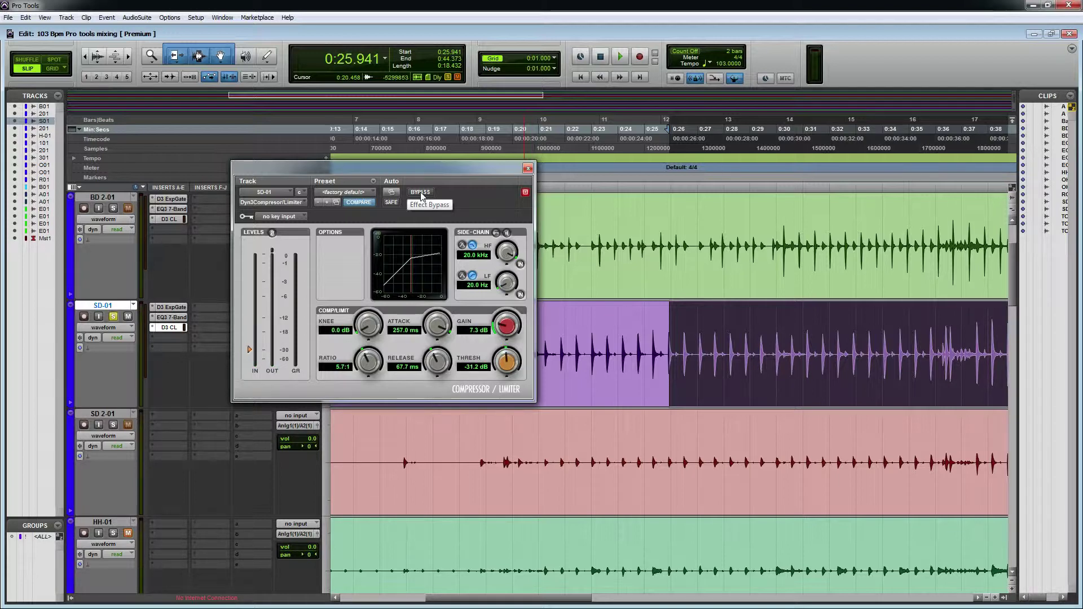
key("space")
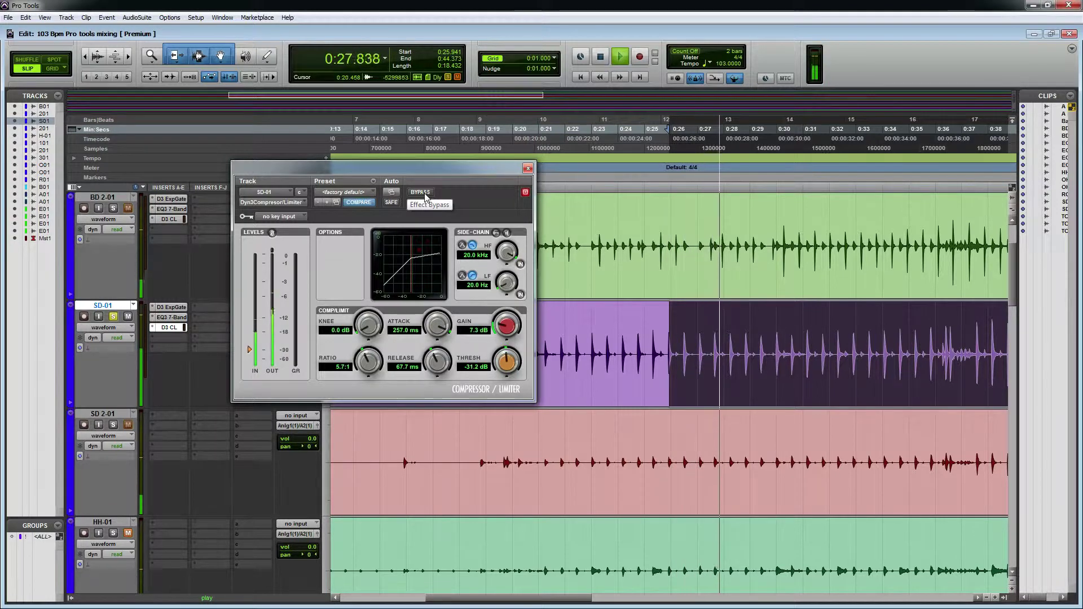
key("space")
left_click(421, 192)
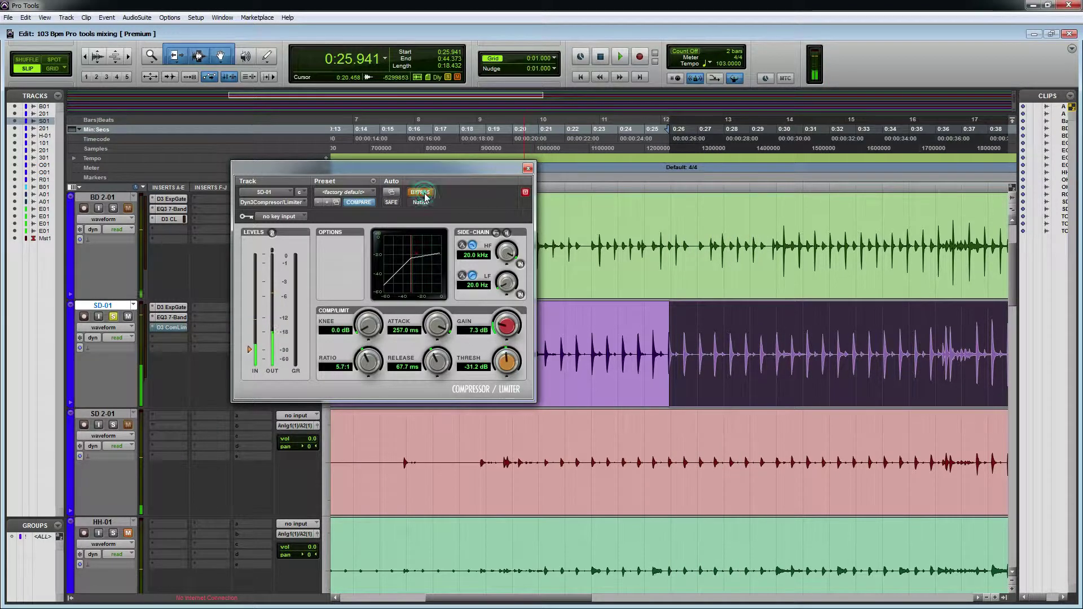
key("space")
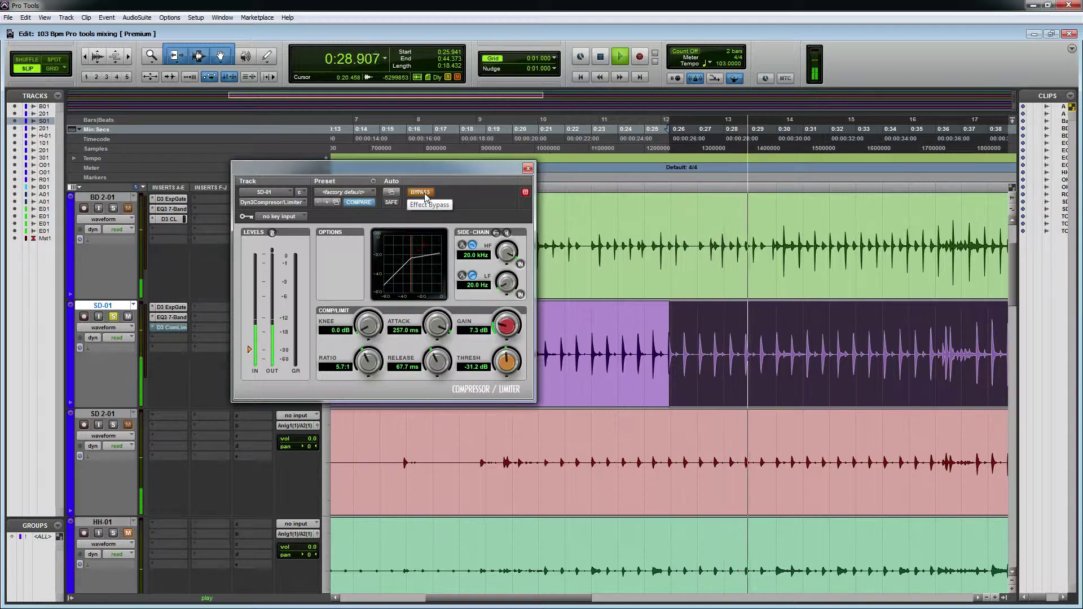
key("space")
key("space")
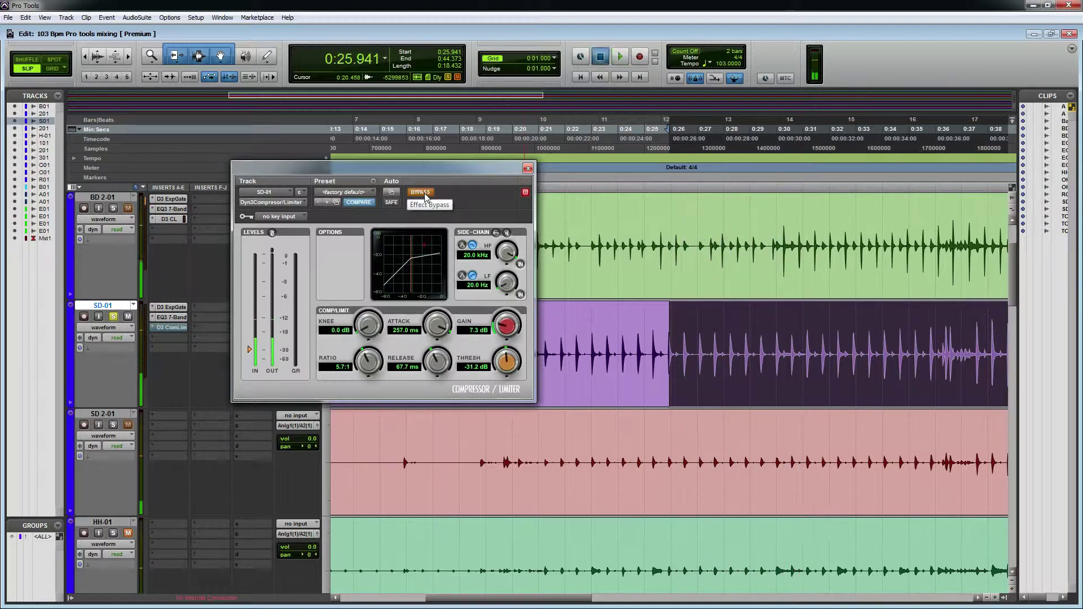
left_click(425, 196)
key("space")
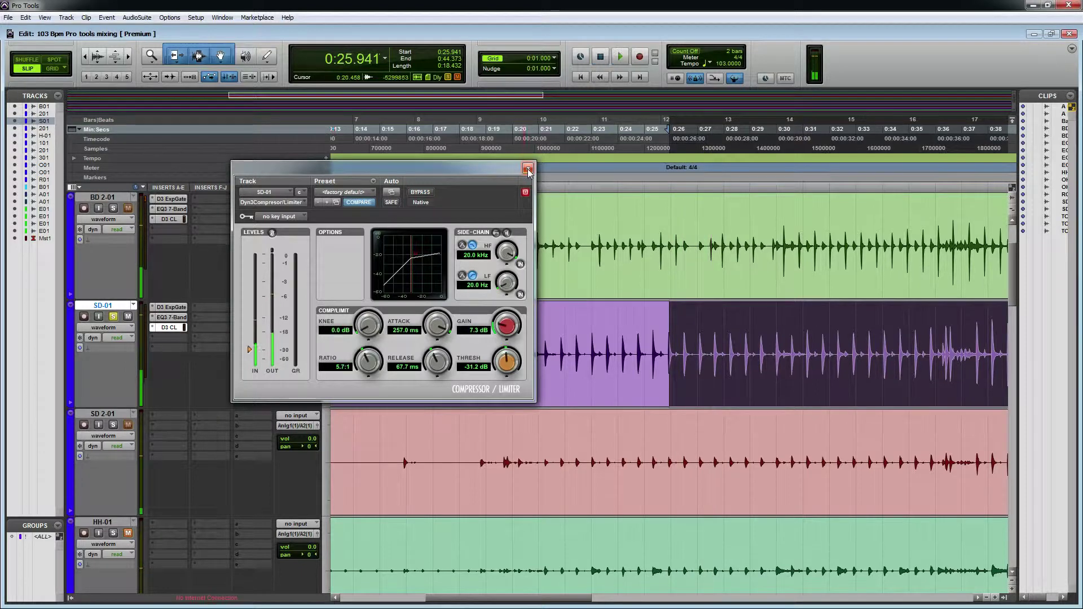
left_click(528, 168)
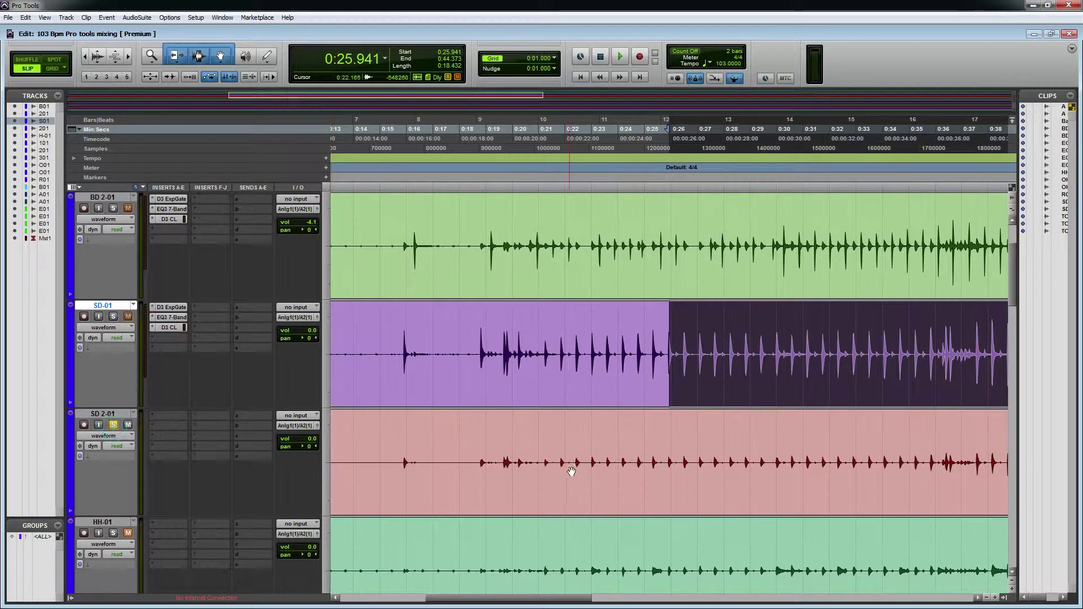
Step: Audition a passage of about 6 seconds on the soloed SD 2-01 track from 0:26.282 and select the track
left_click_drag(678, 440, 837, 440)
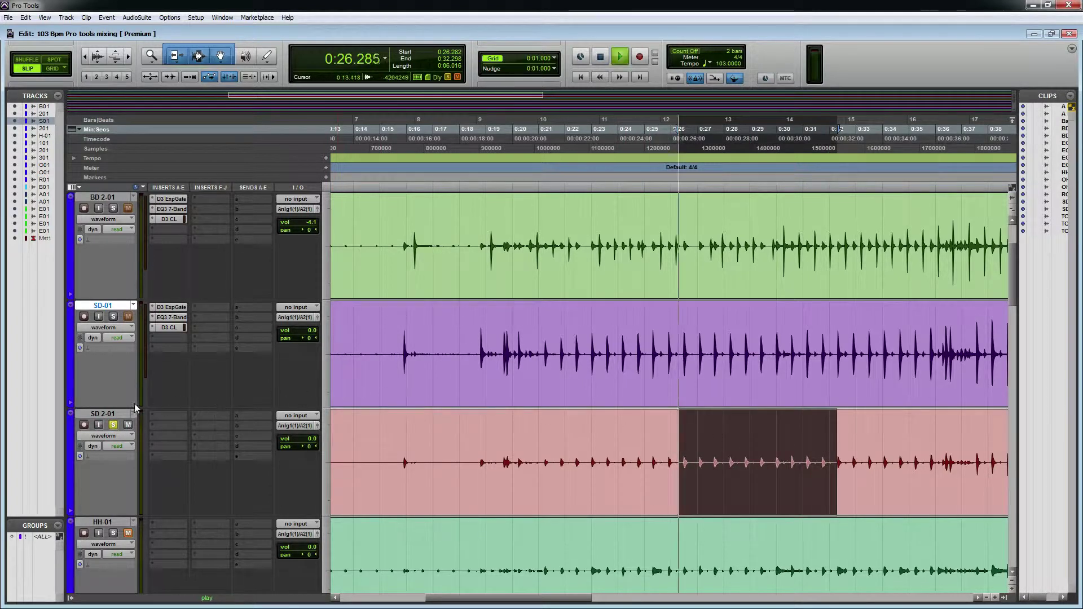
left_click(120, 414)
scroll(261, 428, "down", 1)
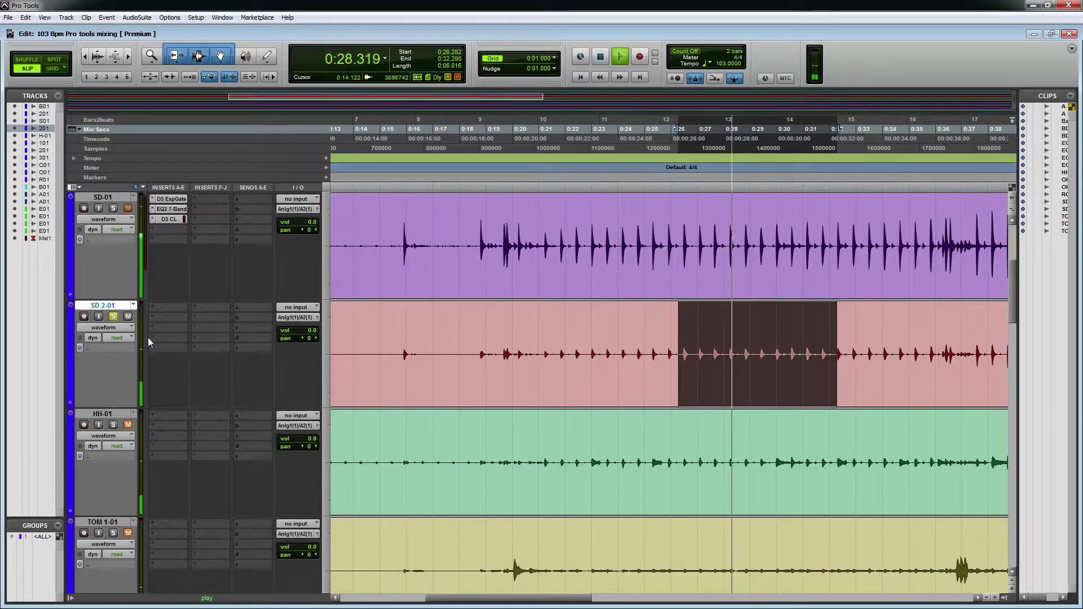
scroll(644, 390, "down", 3)
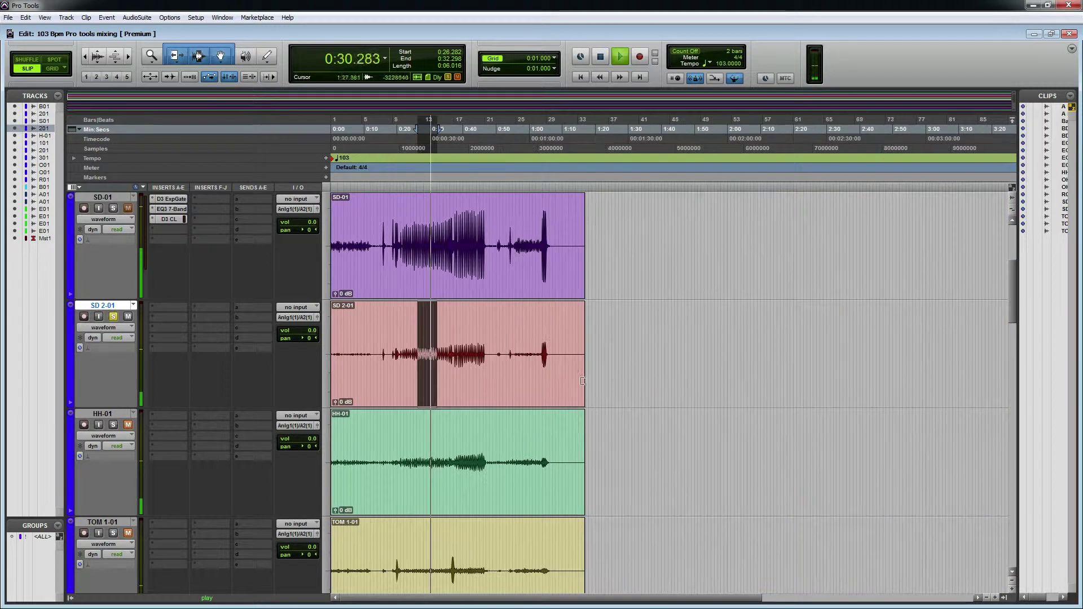
scroll(505, 375, "up", 1)
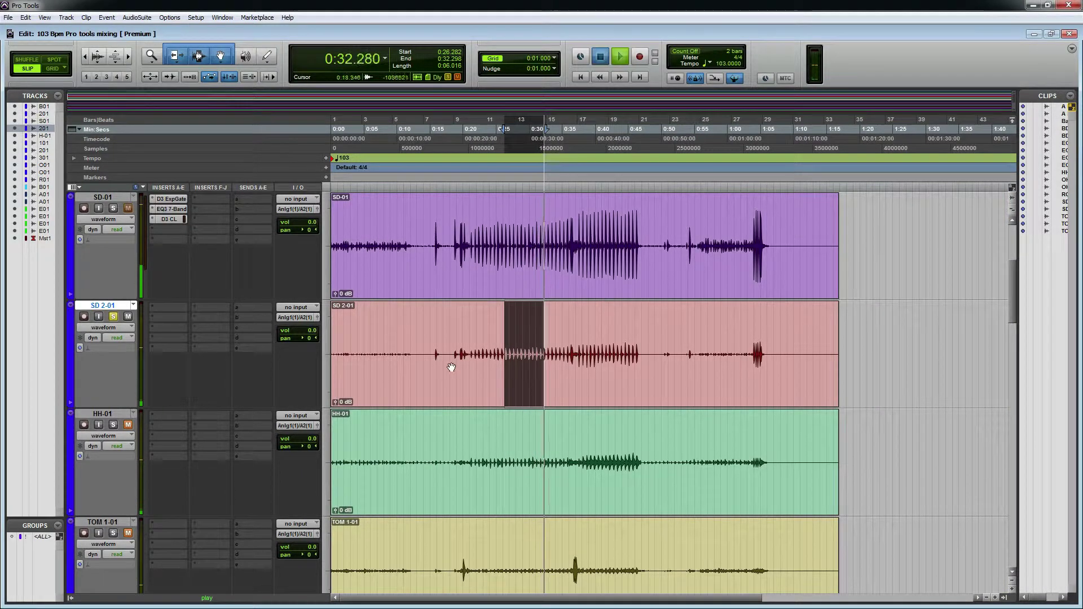
Step: Delete the parts of the SD 2-01 clip without snare hits: before 0:15.445, between the two hit groups, and after 1:05.962
left_click(433, 347)
key("space")
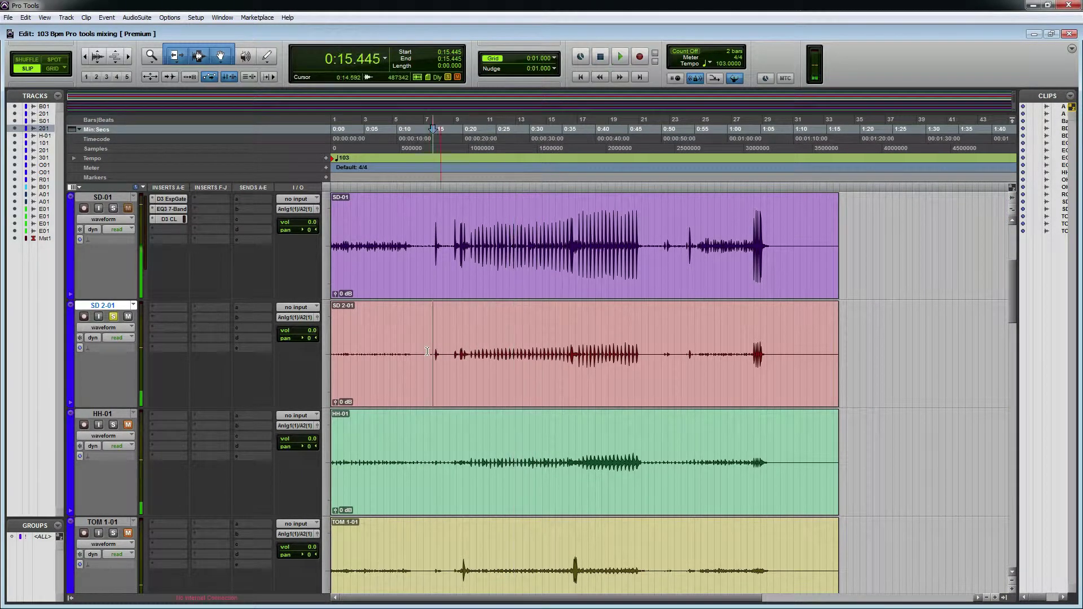
left_click_drag(432, 352, 332, 364)
key("Delete")
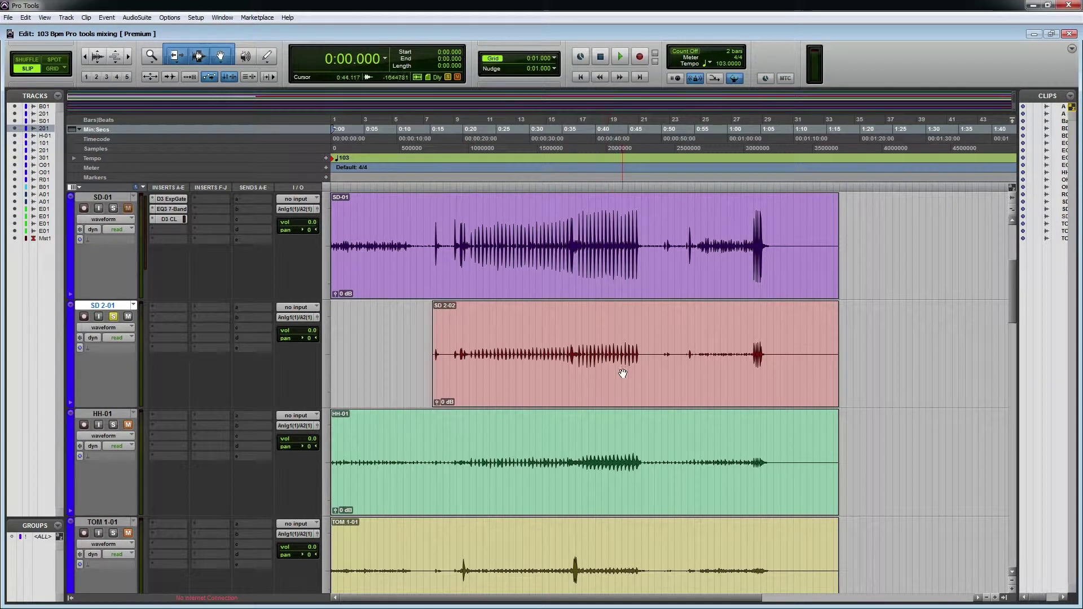
mouse_move(650, 347)
left_mouse_down()
mouse_move(745, 330)
mouse_move(889, 341)
left_mouse_up()
key("Delete")
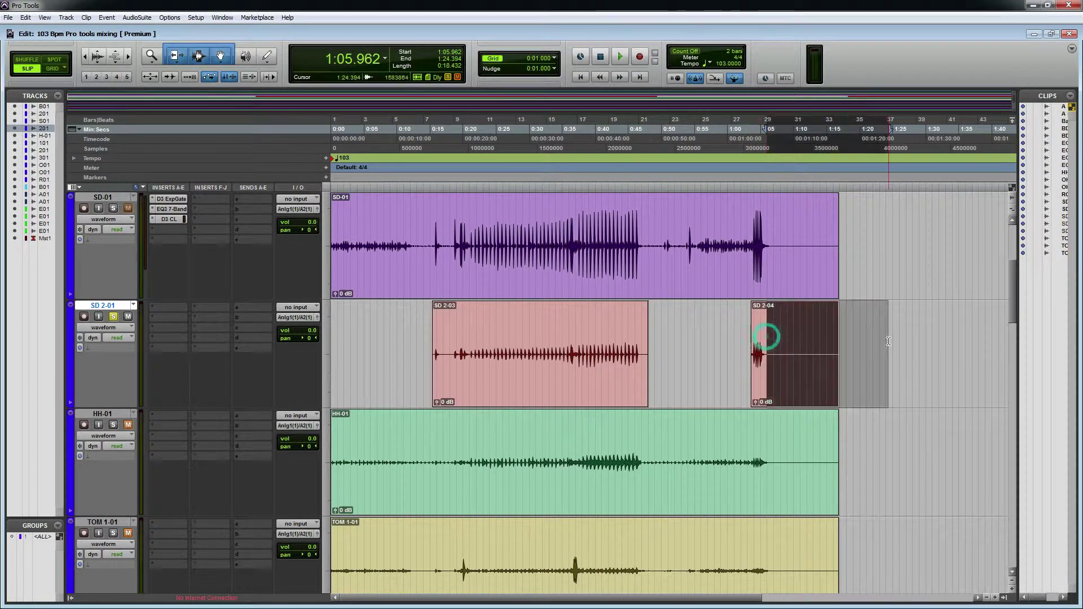
key("Delete")
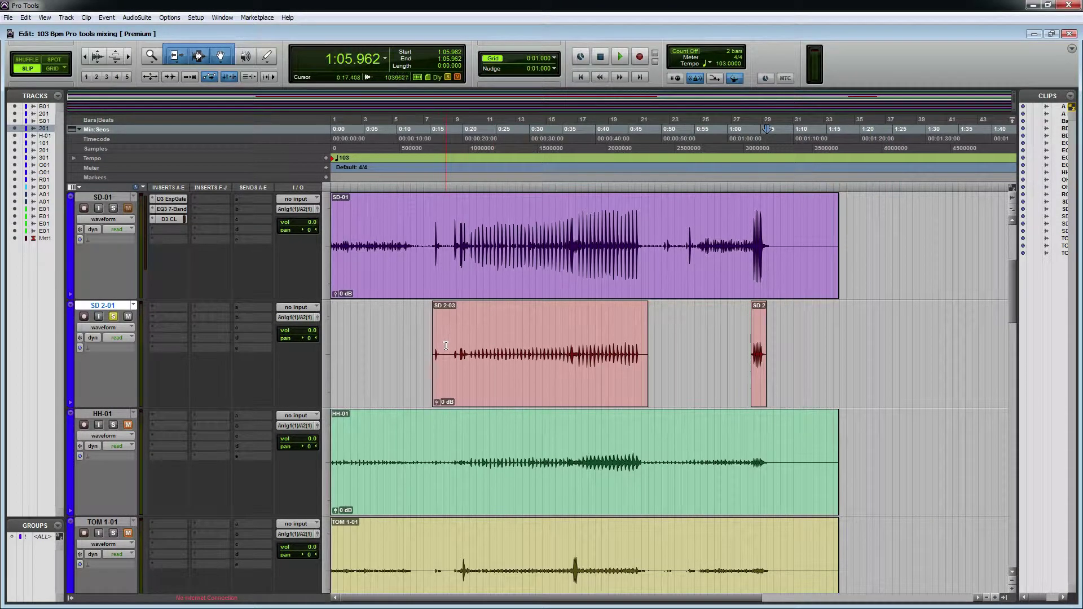
Step: Select the SD 2-01 passage from 0:23.210 to 0:34.133 and play it back
left_click_drag(484, 354, 556, 361)
key("space")
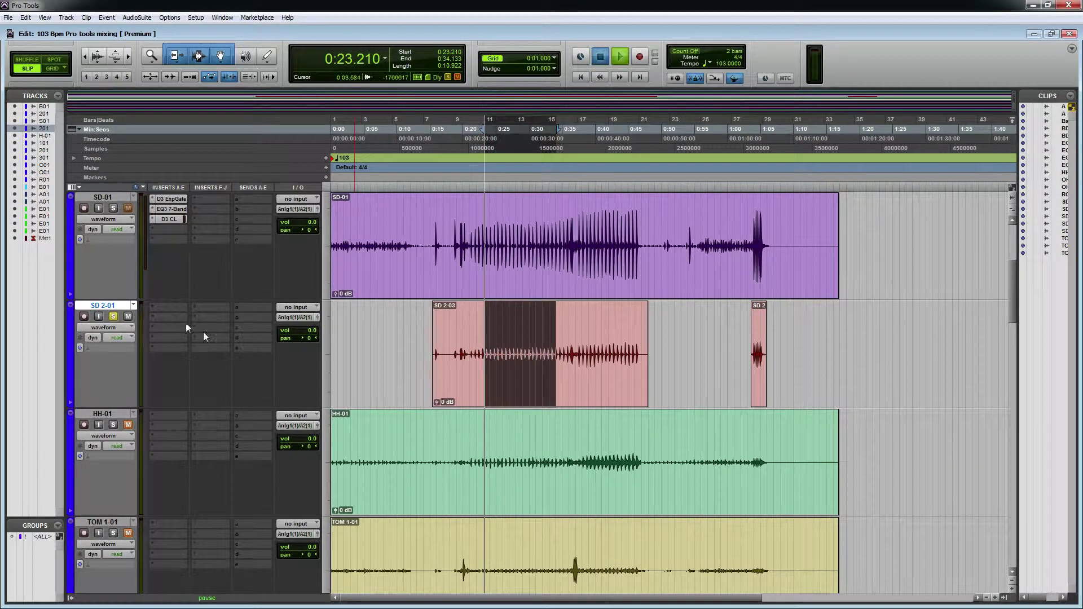
key("space")
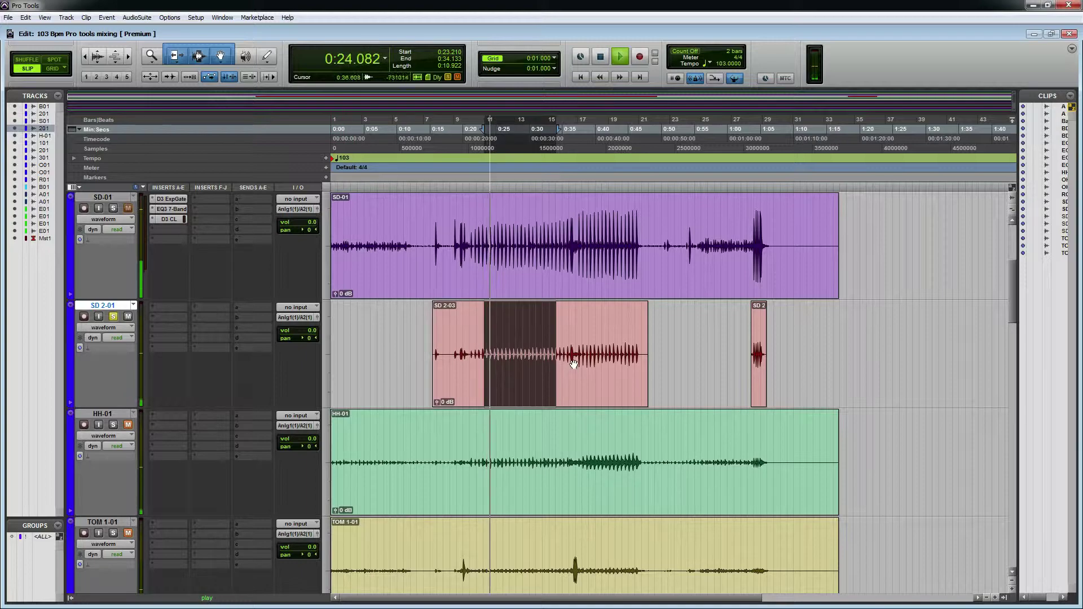
scroll(574, 364, "up", 2)
key("space")
Step: Insert Dyn3 Expander/Gate in the first insert slot of SD 2-01 with attack 10 us, release 218 ms and threshold -38.1 dB
left_click(169, 308)
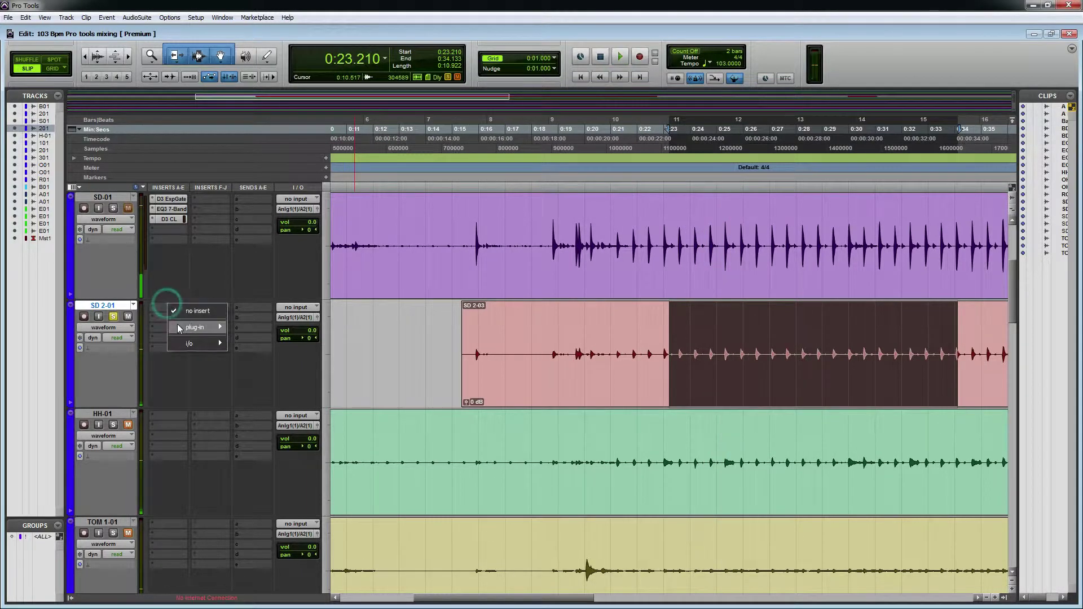
mouse_move(197, 327)
mouse_move(254, 339)
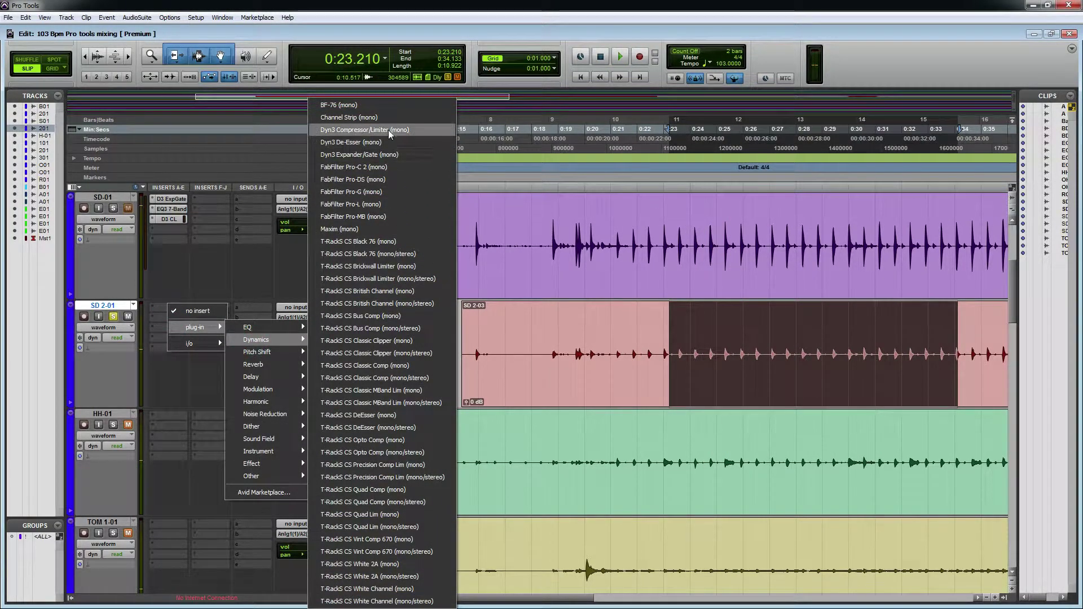
left_click(386, 155)
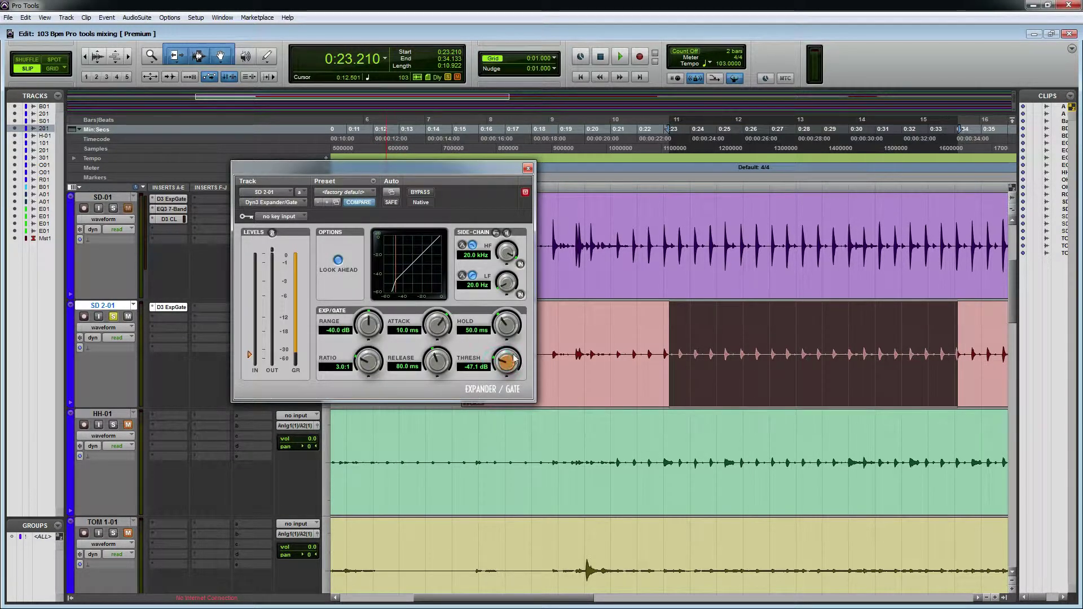
left_click_drag(443, 334, 506, 358)
key("space")
key("space")
key("space")
key("space")
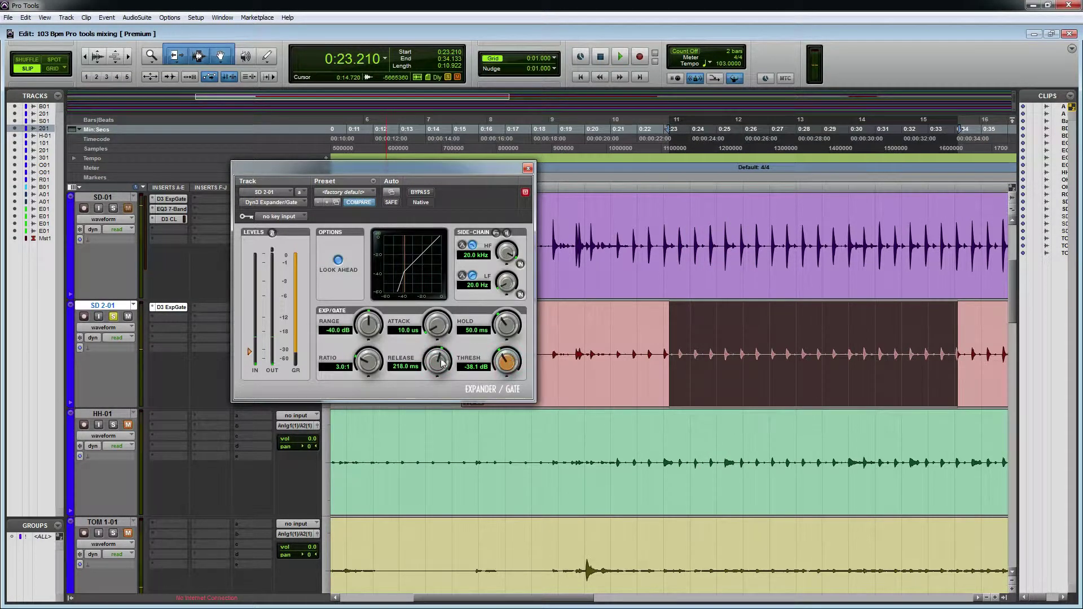
Step: Refine the SD 2-01 gate during repeated playback to release 1.4 s, hold 22.8 ms and threshold -22.3 dB
left_click_drag(442, 363, 443, 359)
key("space")
left_click_drag(502, 325, 502, 320)
key("space")
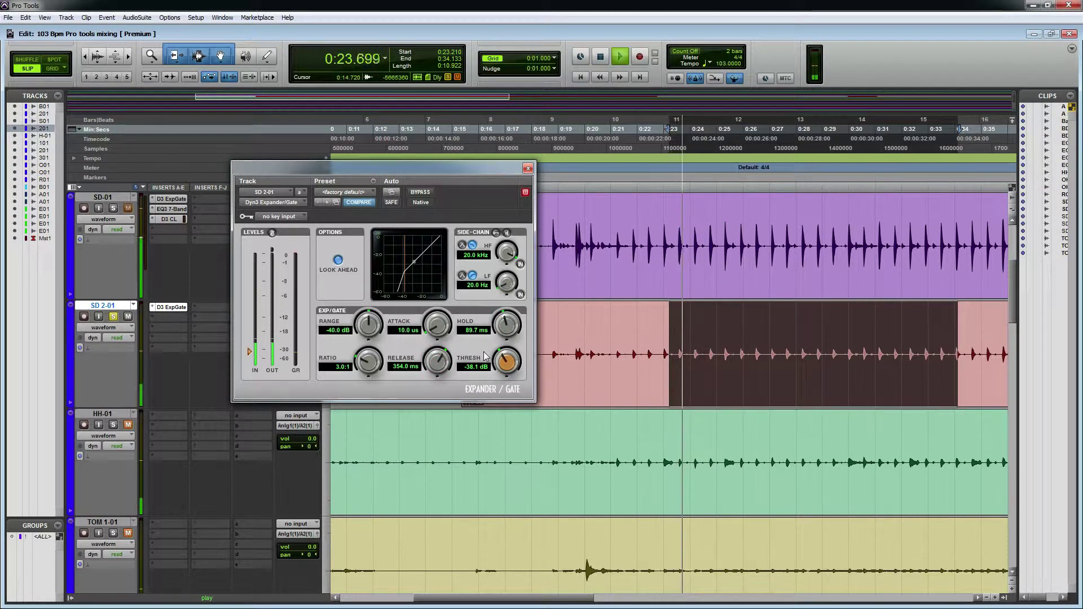
left_click_drag(503, 368, 504, 377)
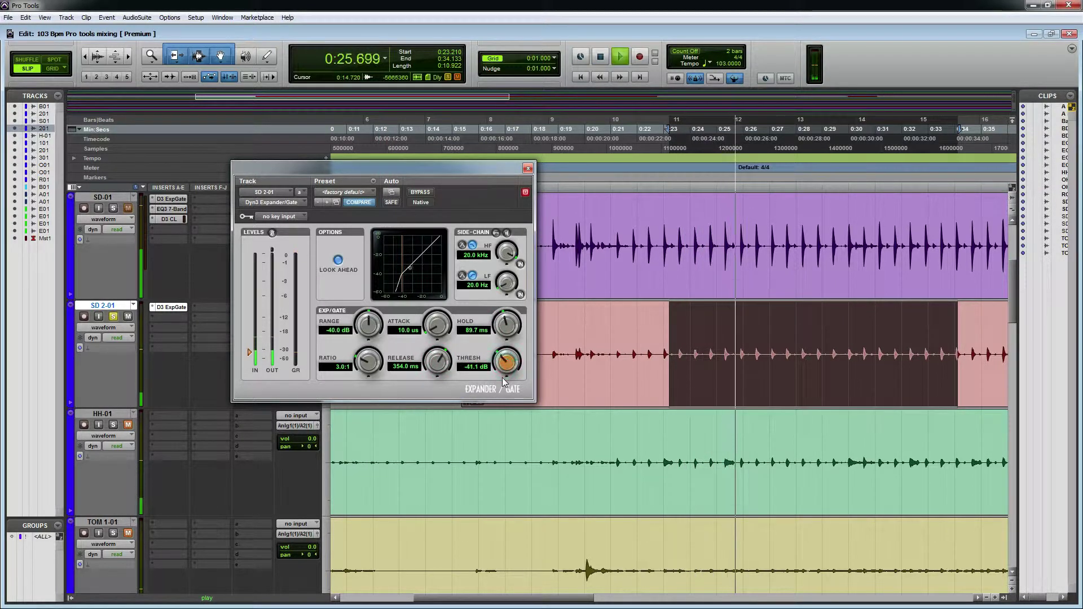
left_click_drag(442, 364, 518, 298)
key("space")
key("space")
mouse_move(504, 339)
left_mouse_down()
mouse_move(500, 370)
mouse_move(513, 349)
left_mouse_up()
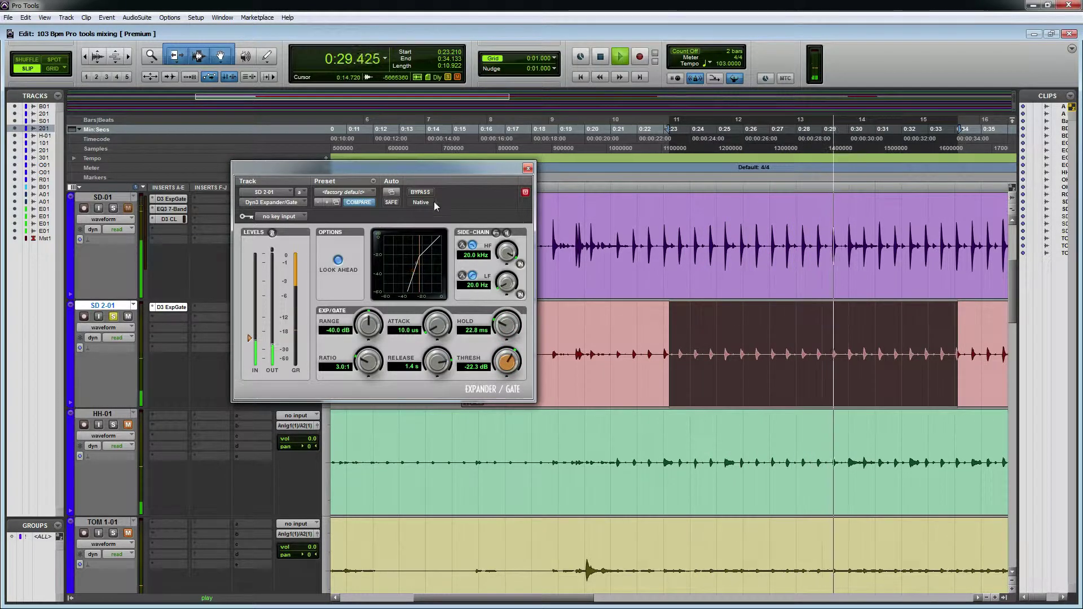
Step: Compare the SD 2-01 passage during playback with the Dyn3 Expander/Gate bypassed and active
key("space")
key("space")
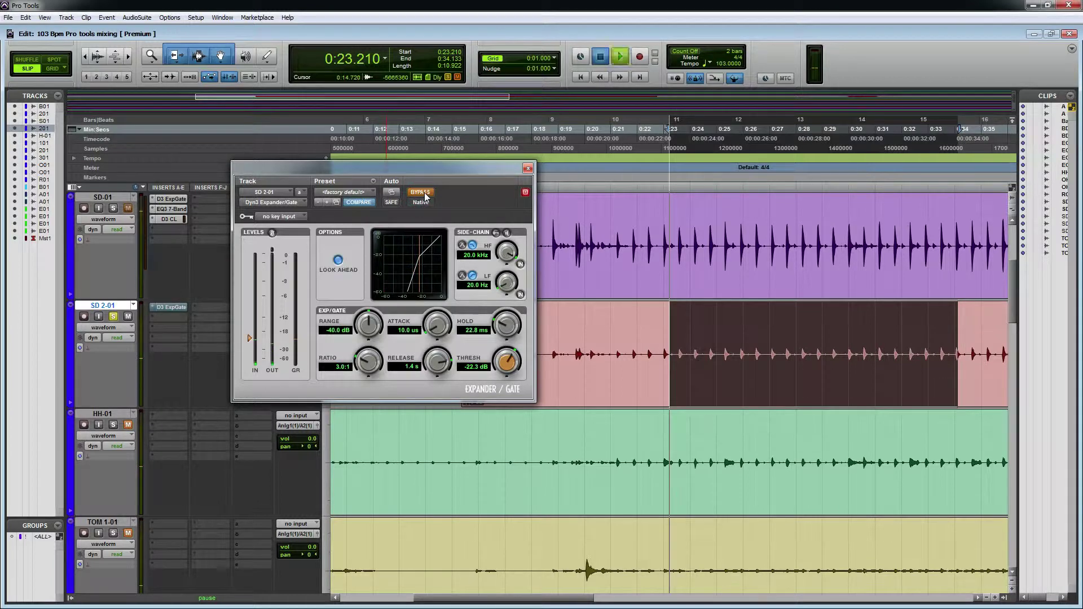
key("space")
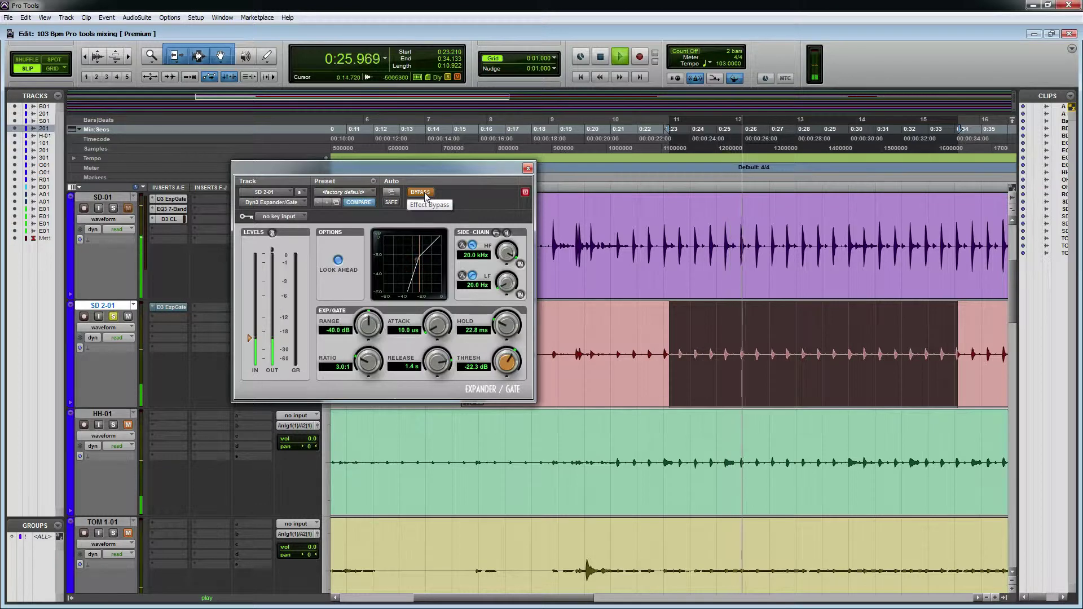
key("space")
Step: Fine-tune the SD 2-01 gate during playback to attack 12.0 us, hold 15.3 ms, release 1.7 s and threshold -21.1 dB
left_click_drag(505, 328, 507, 363)
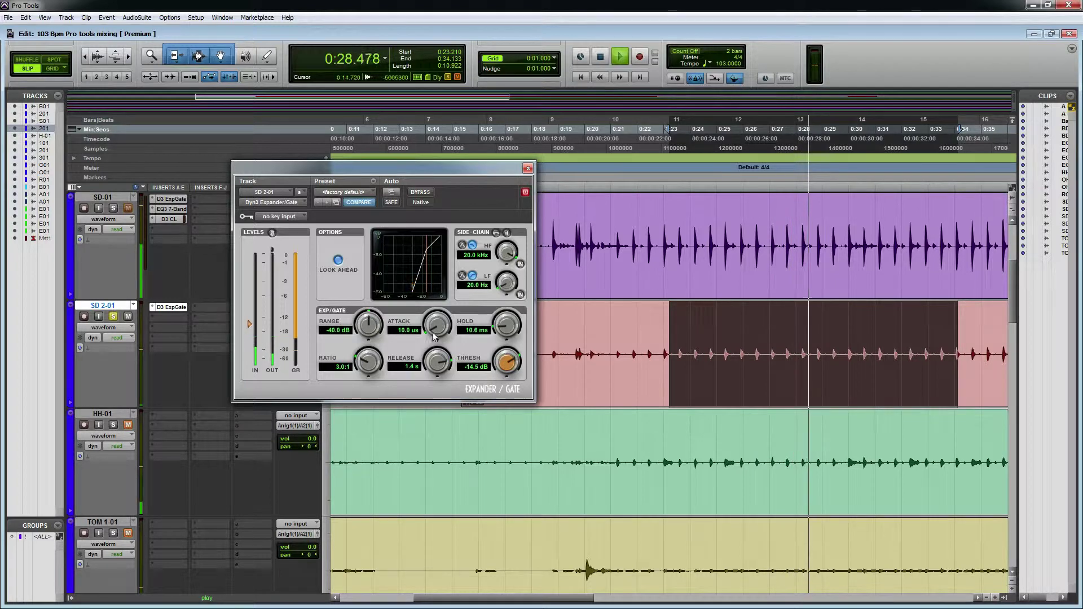
key("space")
left_click_drag(438, 367, 440, 361)
mouse_move(507, 365)
left_mouse_down()
mouse_move(506, 377)
mouse_move(448, 376)
mouse_move(497, 375)
left_mouse_up()
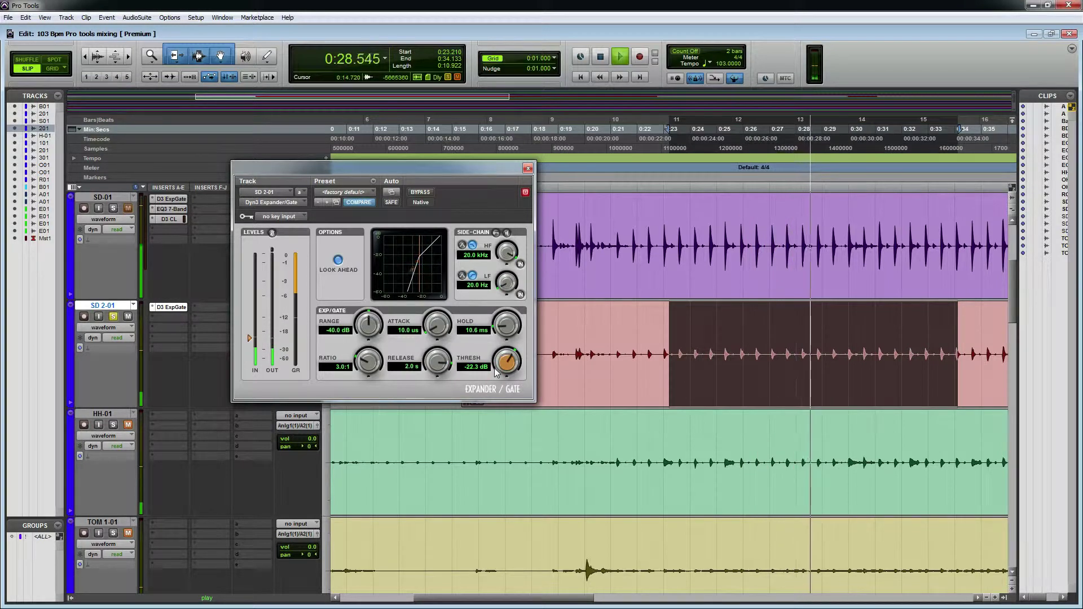
left_click_drag(506, 364, 505, 361)
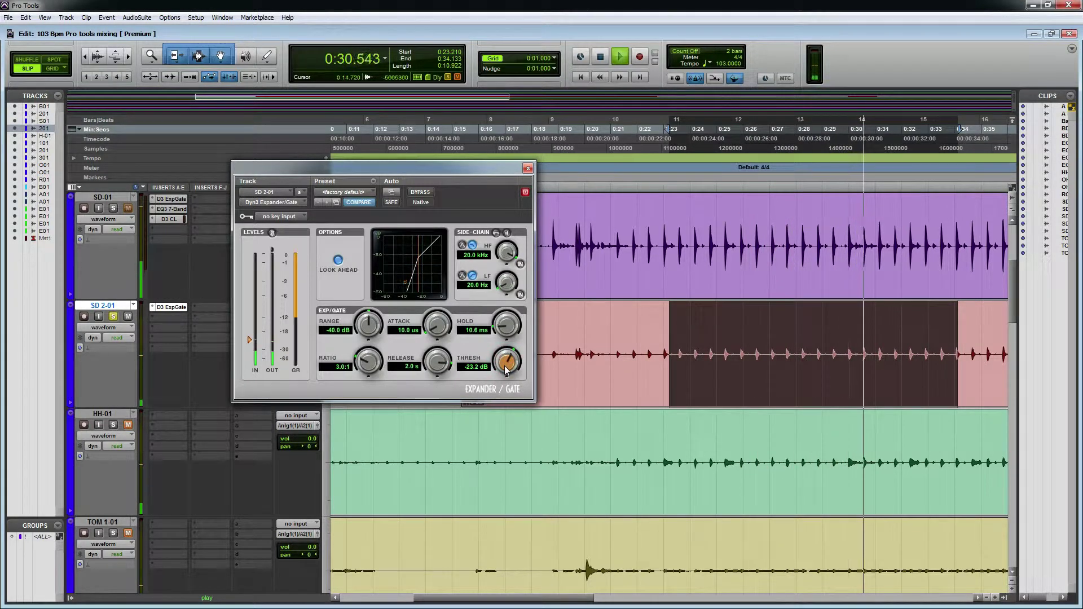
left_click(418, 195)
left_click(418, 194)
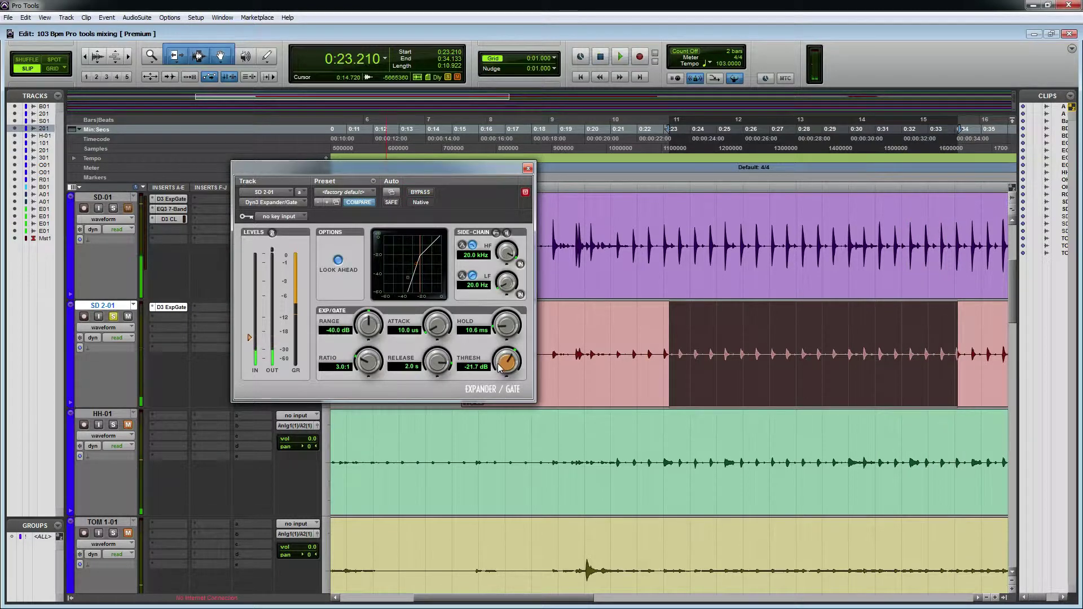
left_click_drag(505, 368, 505, 364)
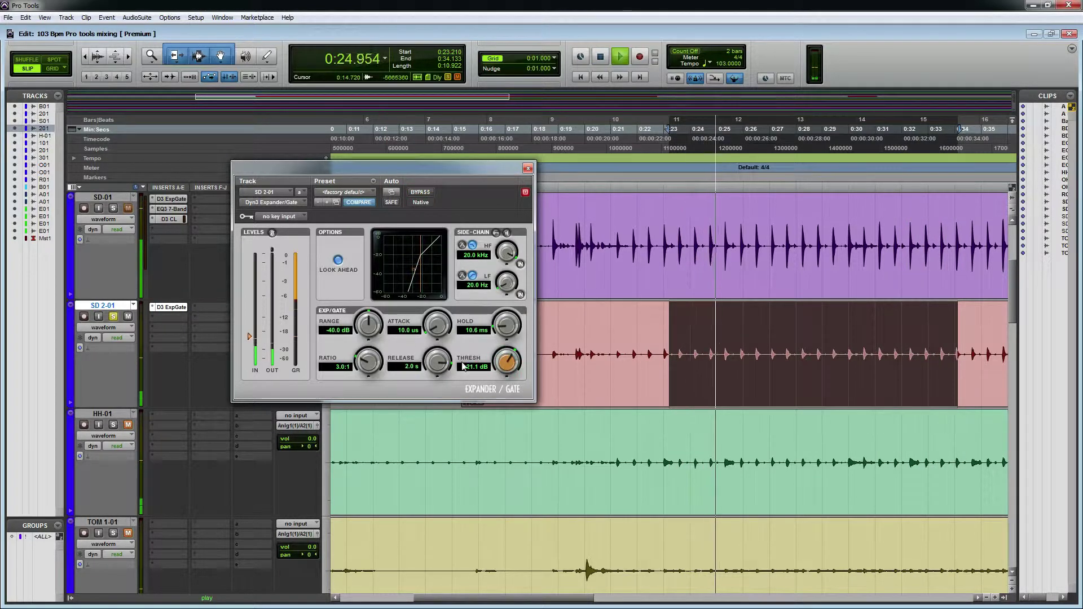
left_click_drag(438, 349, 497, 325)
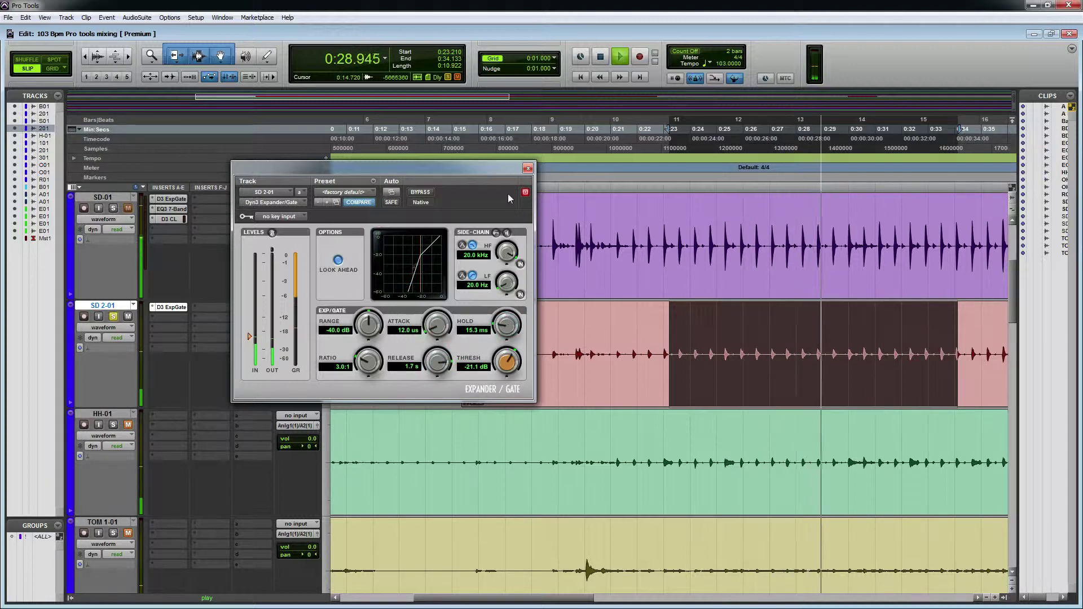
left_click(528, 168)
key("space")
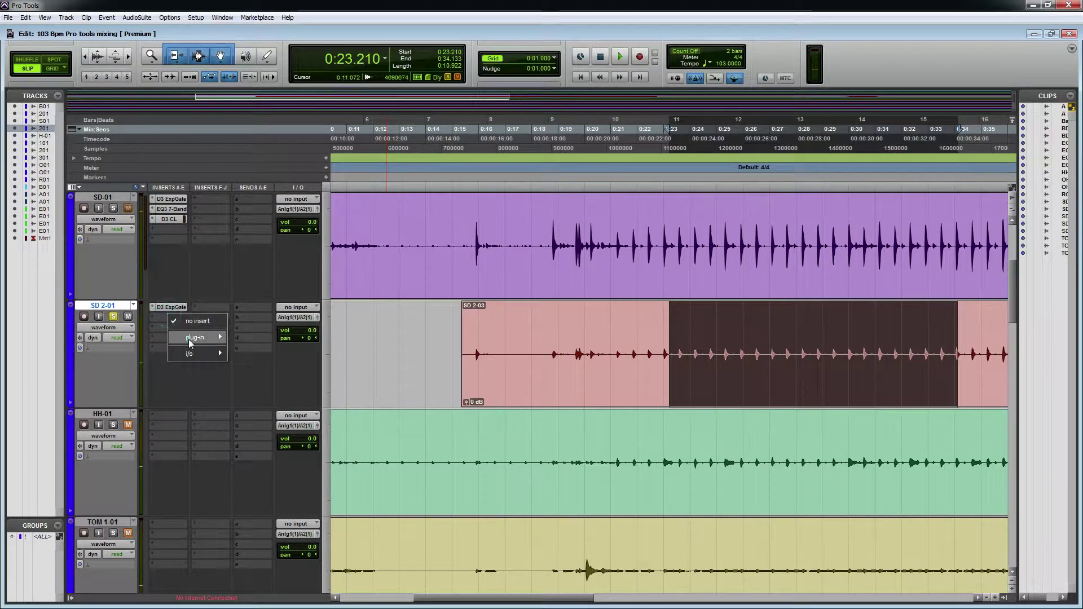
Step: Insert EQ3 7-Band in the second insert slot of SD 2-01 with a 12 dB/oct high-pass filter at 500.8 Hz
mouse_move(194, 338)
mouse_move(254, 337)
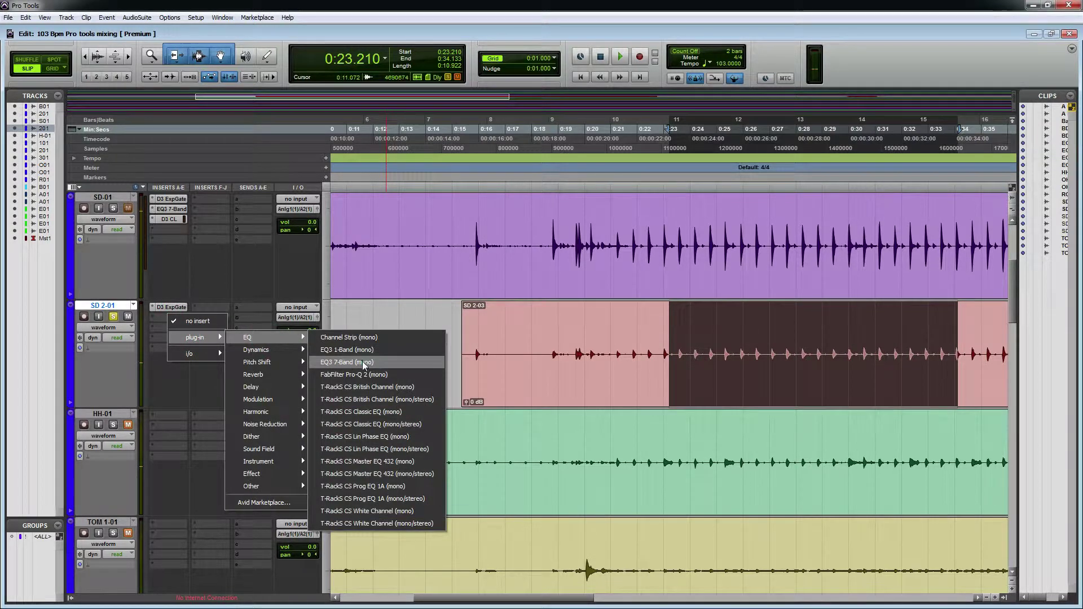
left_click(356, 362)
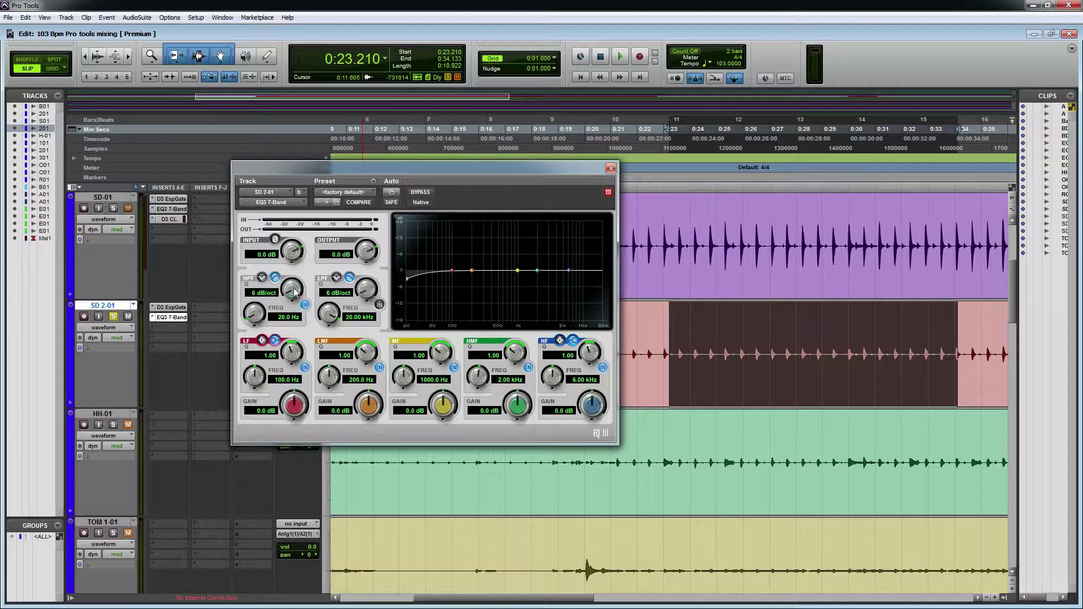
mouse_move(257, 314)
left_mouse_down()
mouse_move(262, 326)
mouse_move(279, 314)
mouse_move(271, 323)
left_mouse_up()
key("space")
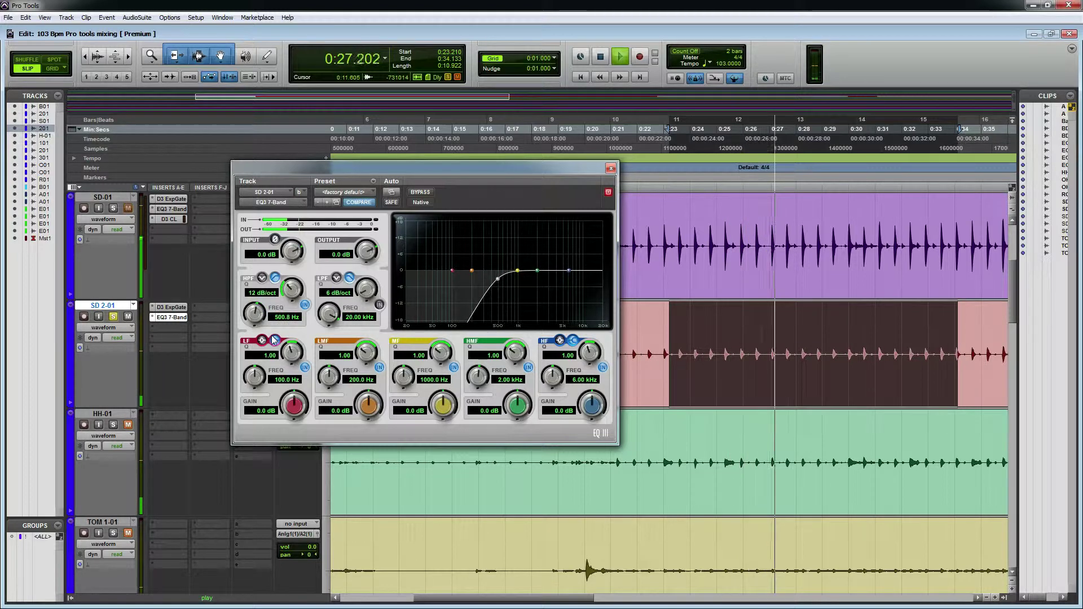
Step: Set the SD 2-01 EQ during playback to HMF -6.2 dB at 1.02 kHz with Q 6.38 and HF 2.7 dB at 4.60 kHz
key("space")
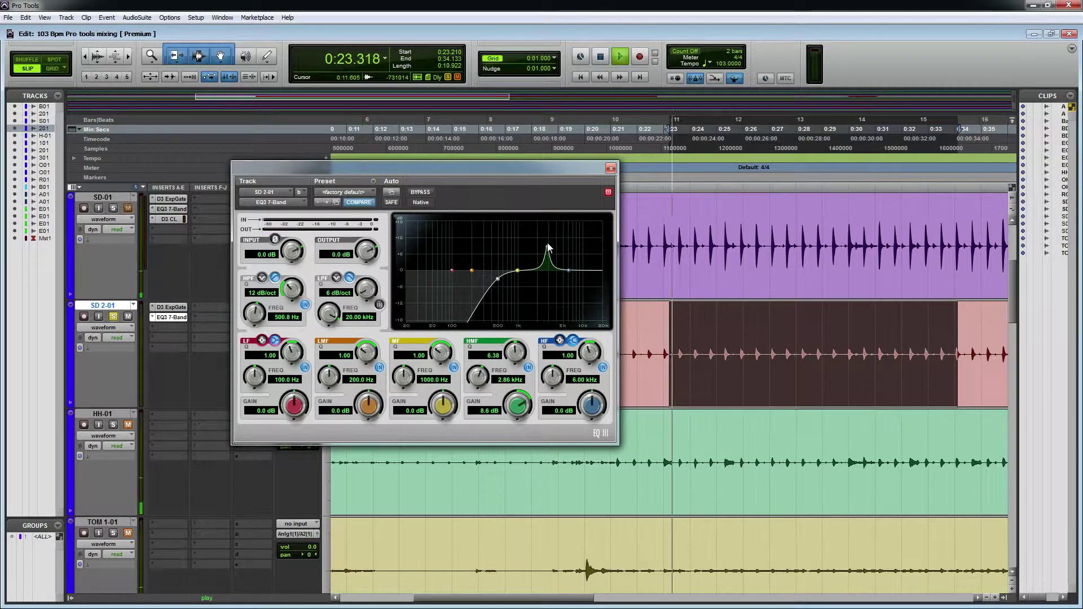
left_click_drag(548, 247, 562, 267)
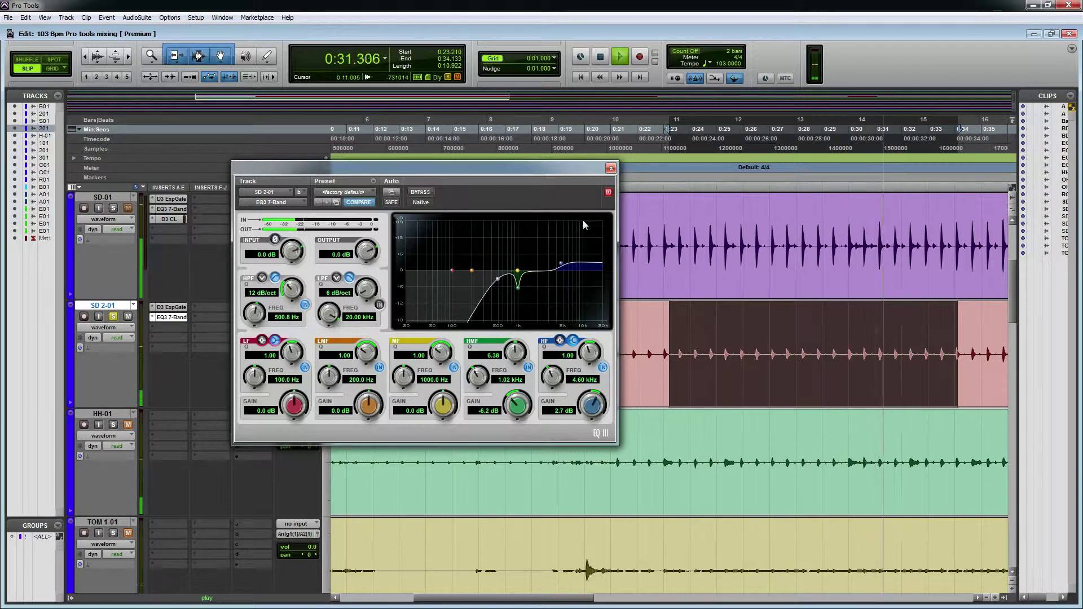
left_click(611, 169)
key("space")
Step: Insert Dyn3 De-Esser in the third insert slot of SD 2-01 and play back the selected passage
left_click(169, 327)
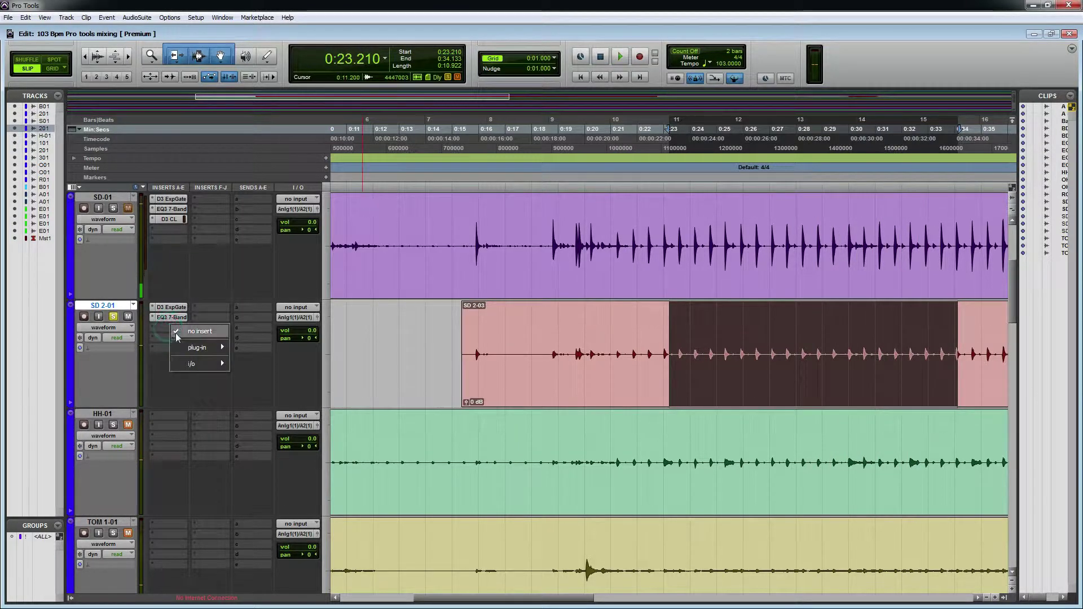
mouse_move(197, 347)
left_click(283, 361)
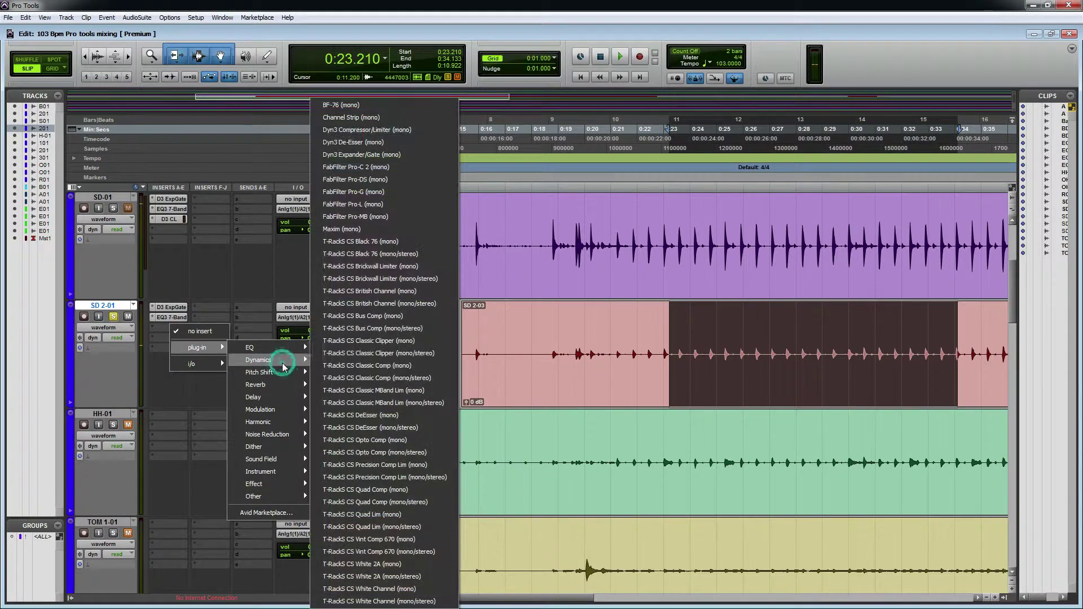
left_click(282, 361)
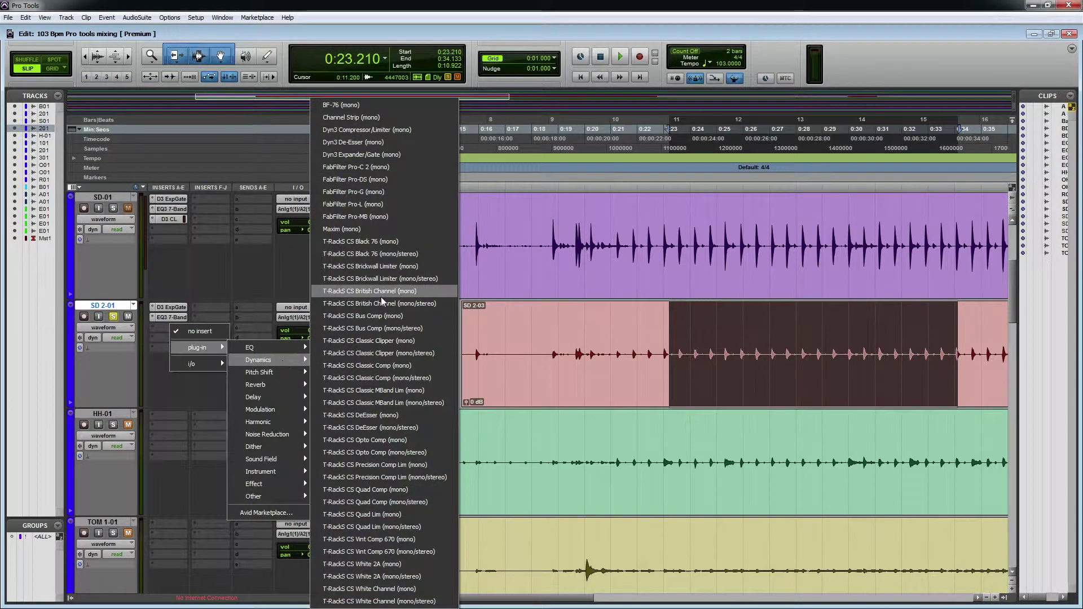
left_click(379, 142)
key("space")
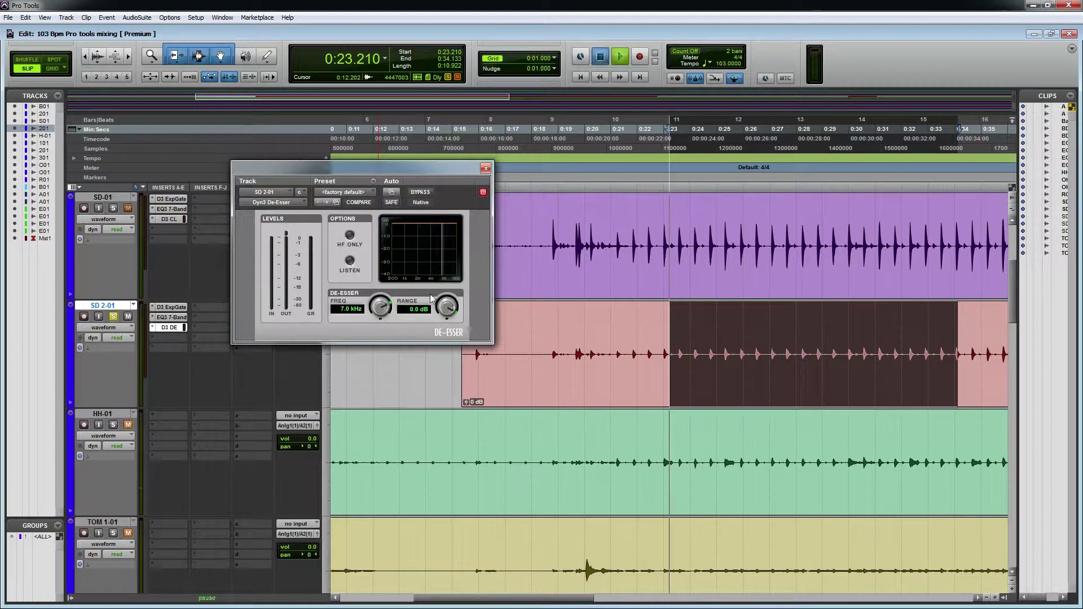
Step: Set the SD 2-01 de-esser frequency to 6.1 kHz and its range to -11.0 dB during playback
left_click_drag(440, 333, 434, 362)
left_click_drag(380, 308, 381, 337)
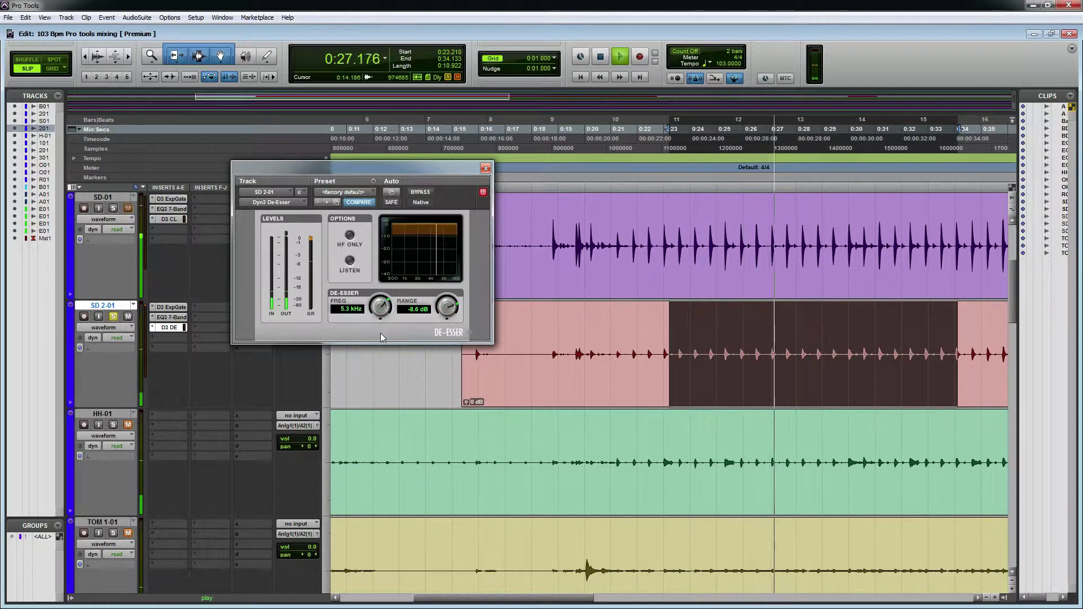
left_click_drag(442, 306, 442, 318)
left_click_drag(440, 338, 440, 344)
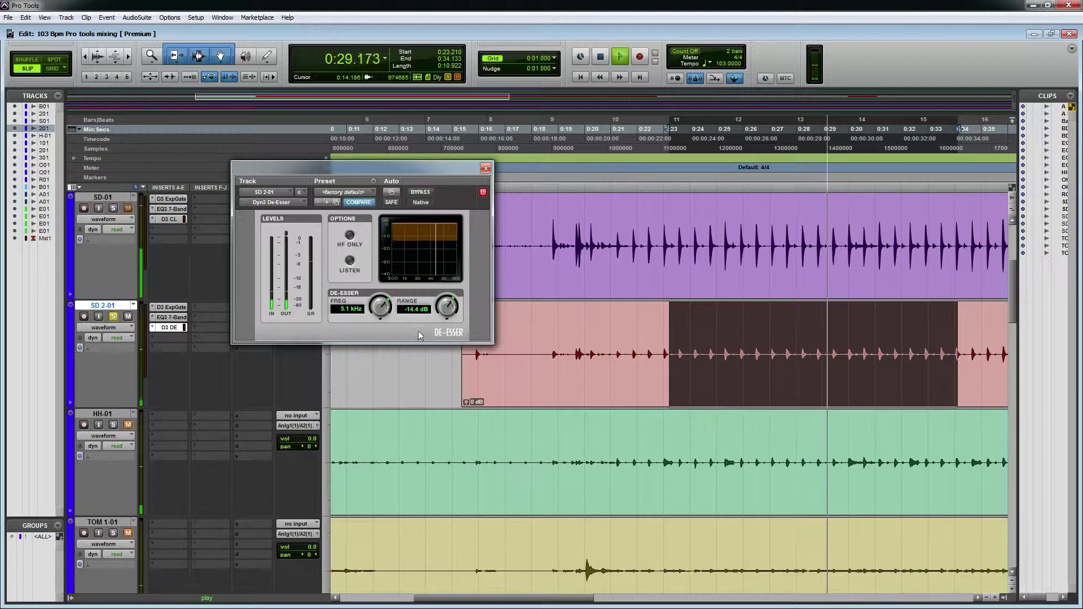
left_click_drag(381, 309, 387, 276)
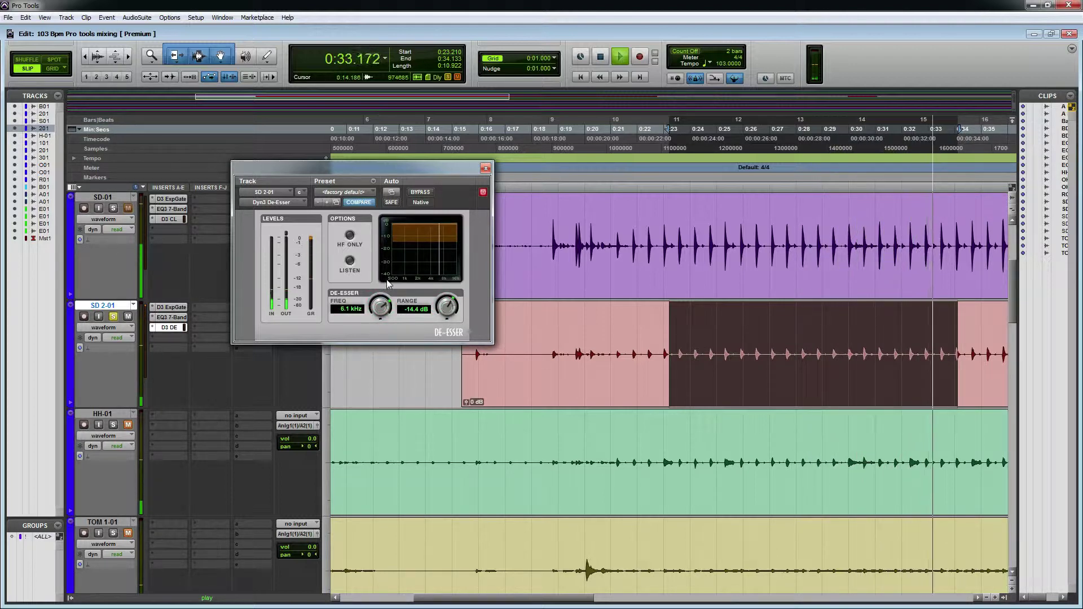
key("space")
left_click_drag(447, 315, 449, 303)
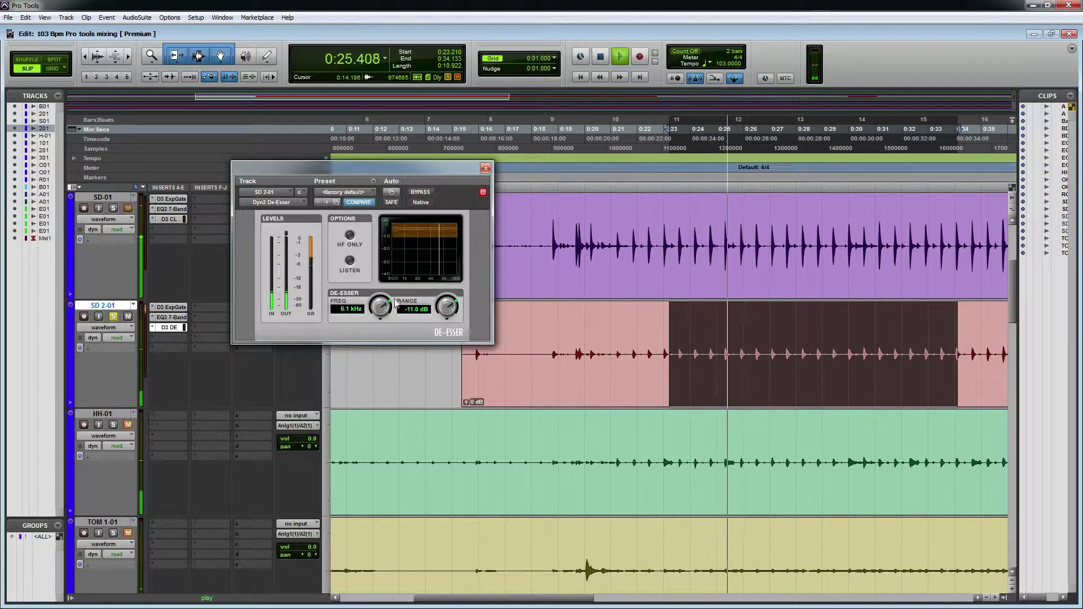
Step: Compare SD 2-01 with the de-esser bypassed and active, leaving it active when closing the plug-in
left_click(421, 192)
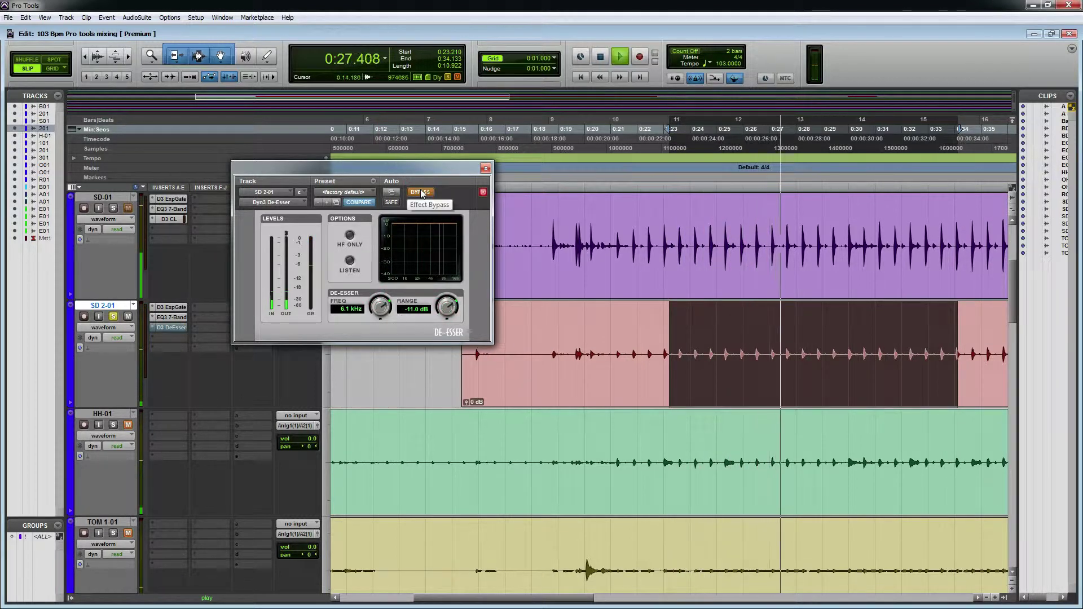
left_click(421, 193)
left_click(486, 168)
key("space")
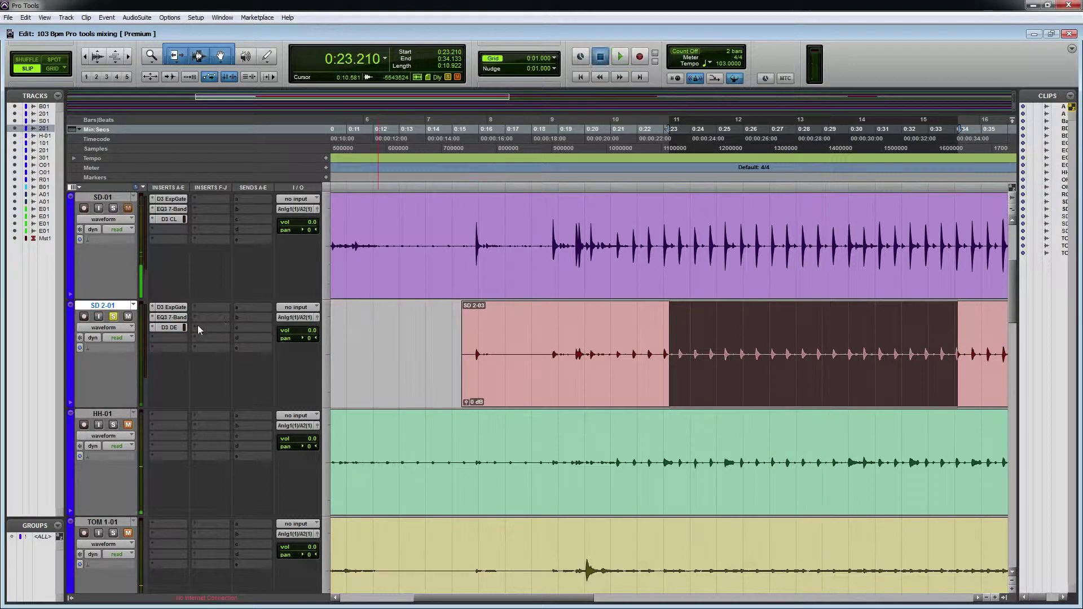
Step: Insert Dyn3 Compressor/Limiter in the fourth insert slot of SD 2-01 and set its threshold to -37.0 dB
left_click(173, 341)
mouse_move(201, 357)
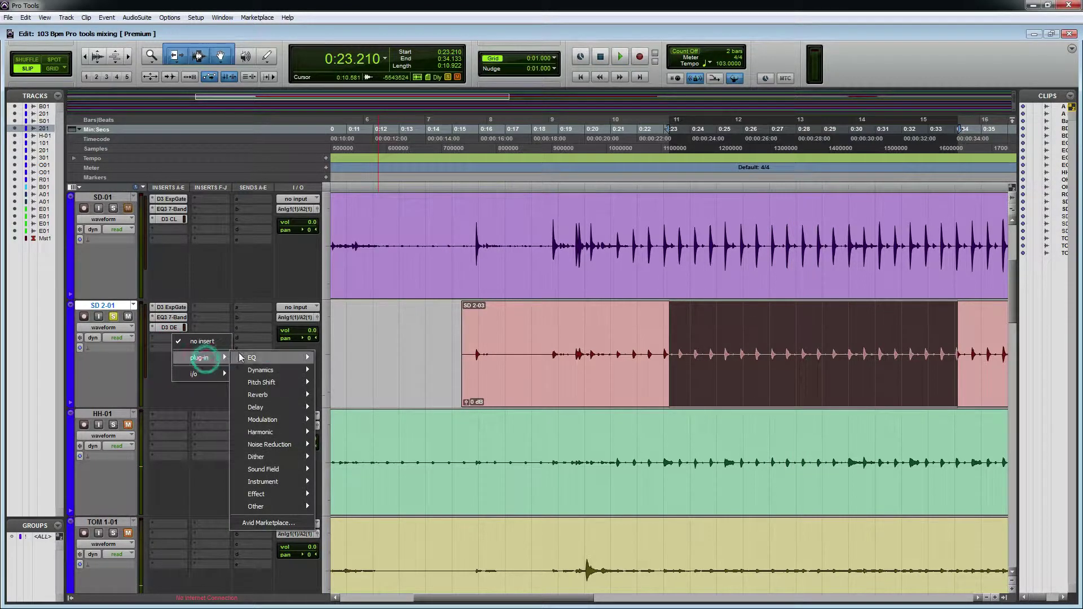
mouse_move(253, 374)
left_click(389, 129)
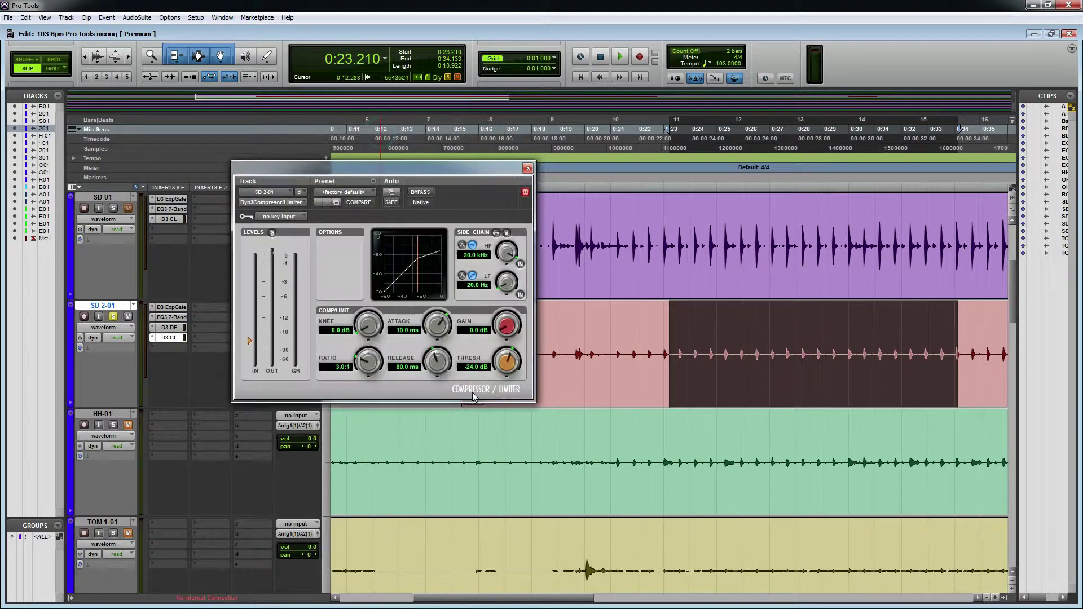
key("space")
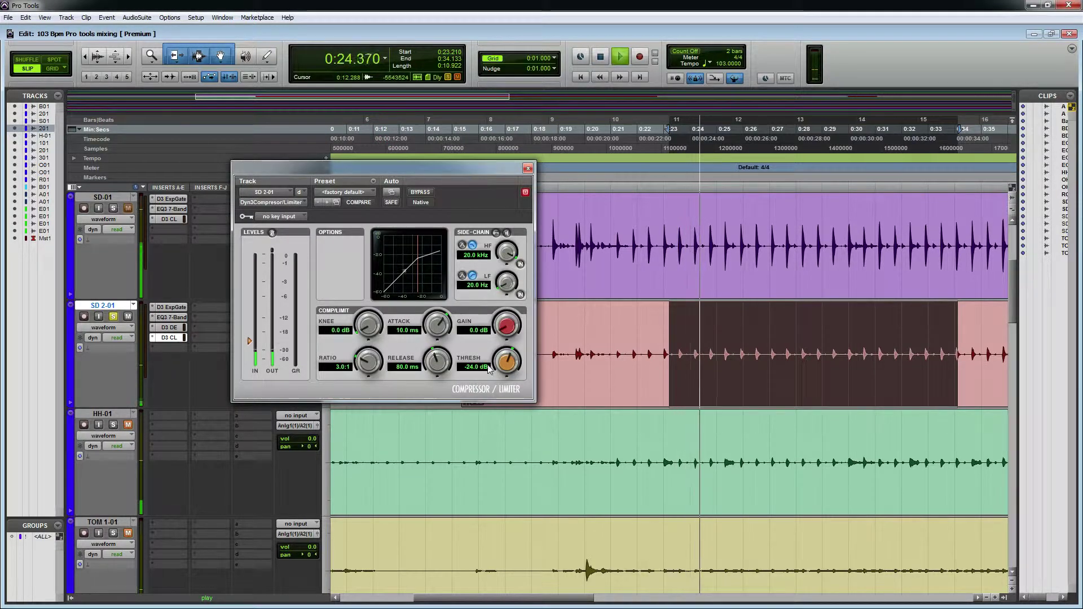
left_click_drag(502, 368, 502, 387)
key("space")
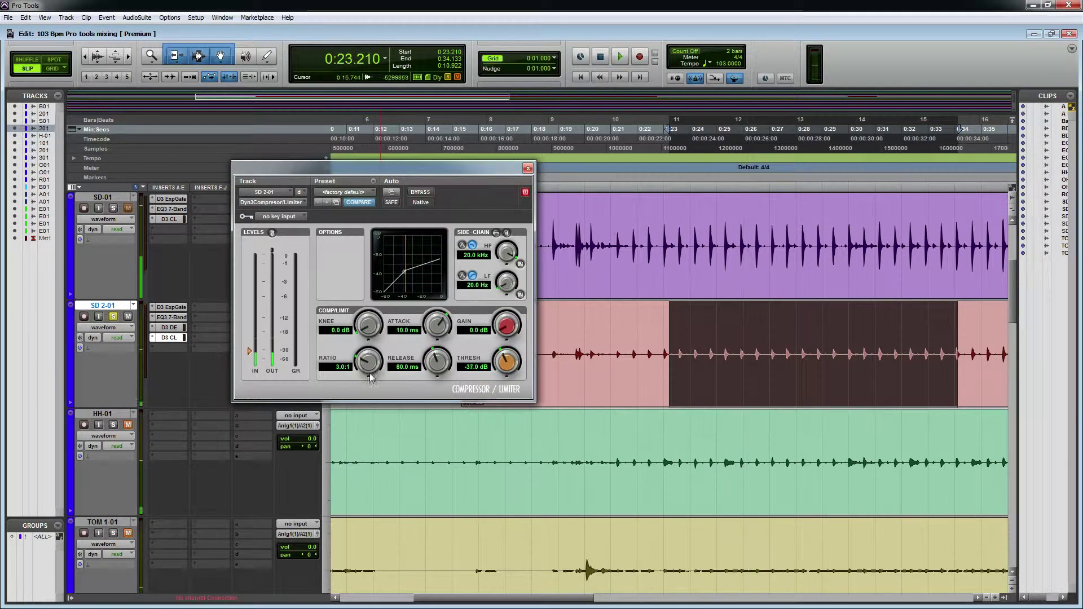
Step: Refine the SD 2-01 compressor during playback to ratio 5.3:1, threshold -42.1 dB, attack 34.5 ms, release 59.2 ms and gain 10.0 dB
mouse_move(369, 364)
left_mouse_down()
mouse_move(371, 348)
mouse_move(363, 369)
left_mouse_up()
key("space")
key("space")
key("space")
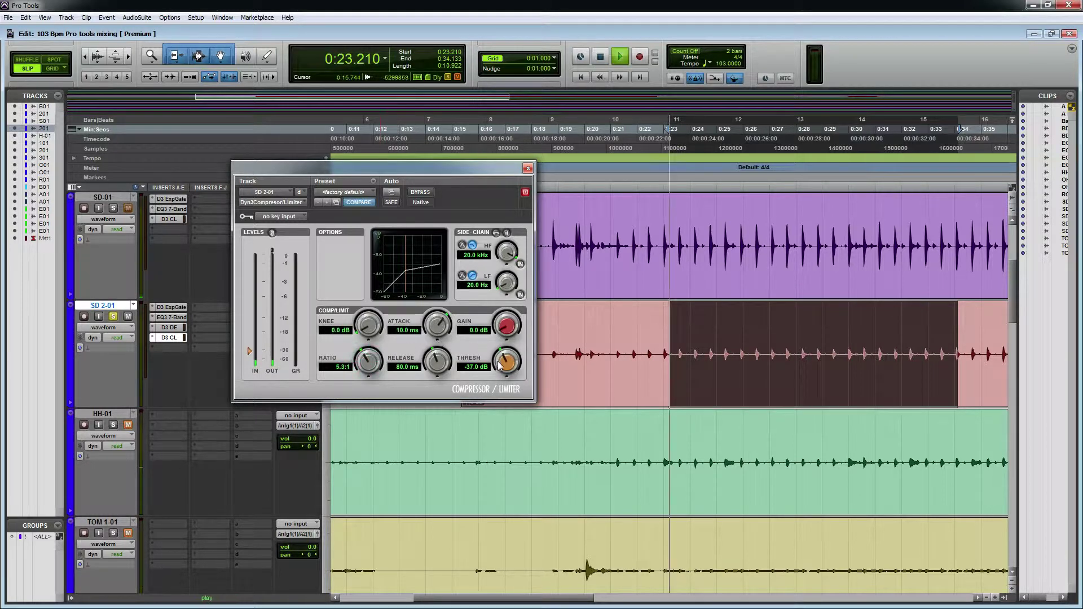
left_click_drag(496, 358, 439, 317)
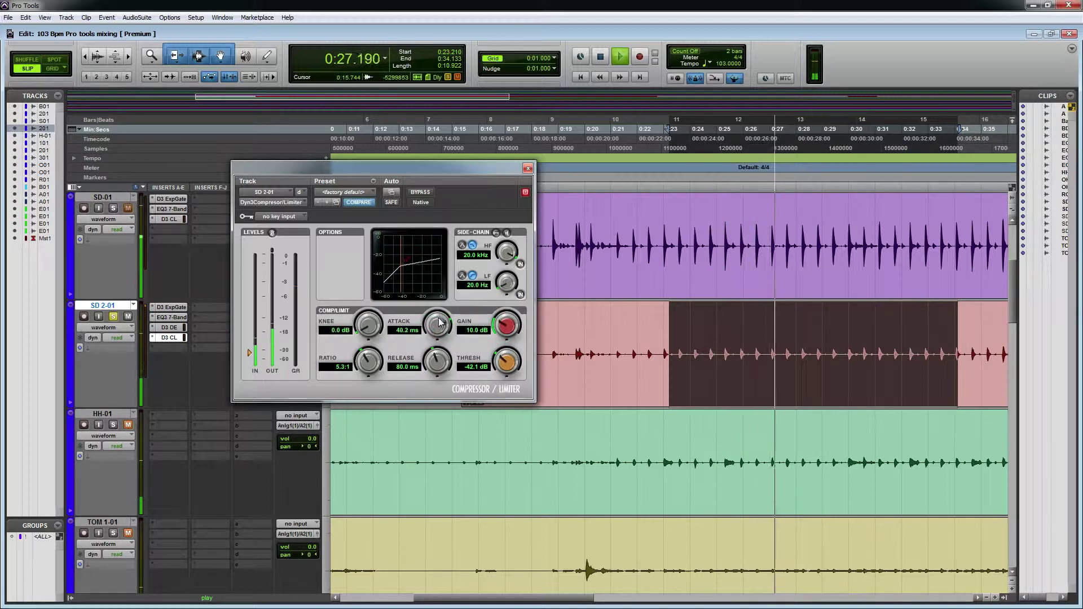
left_click_drag(437, 360, 435, 376)
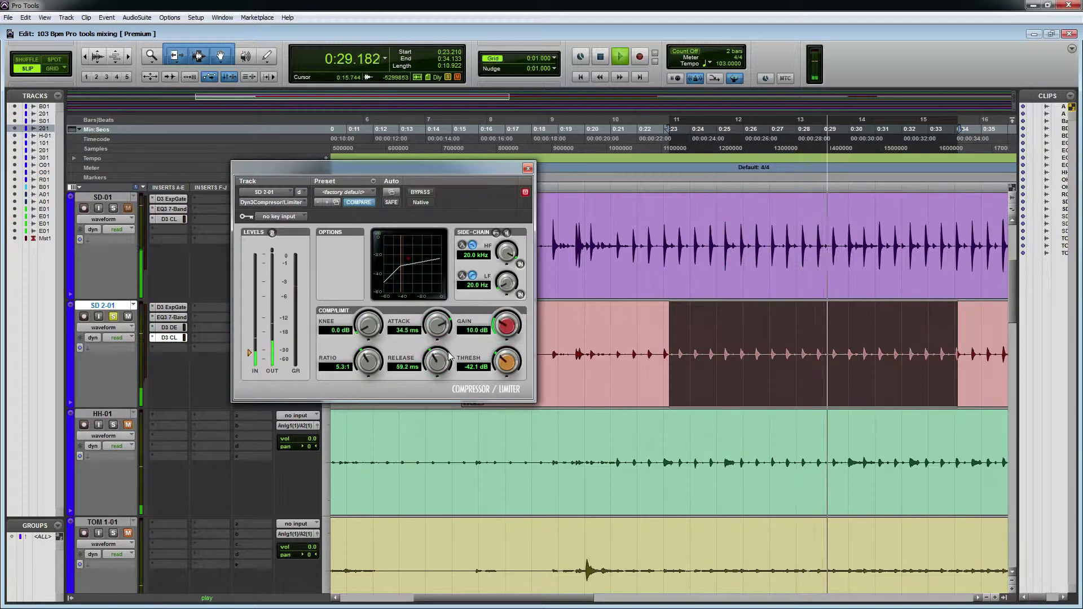
left_click_drag(505, 326, 505, 325)
left_click(528, 168)
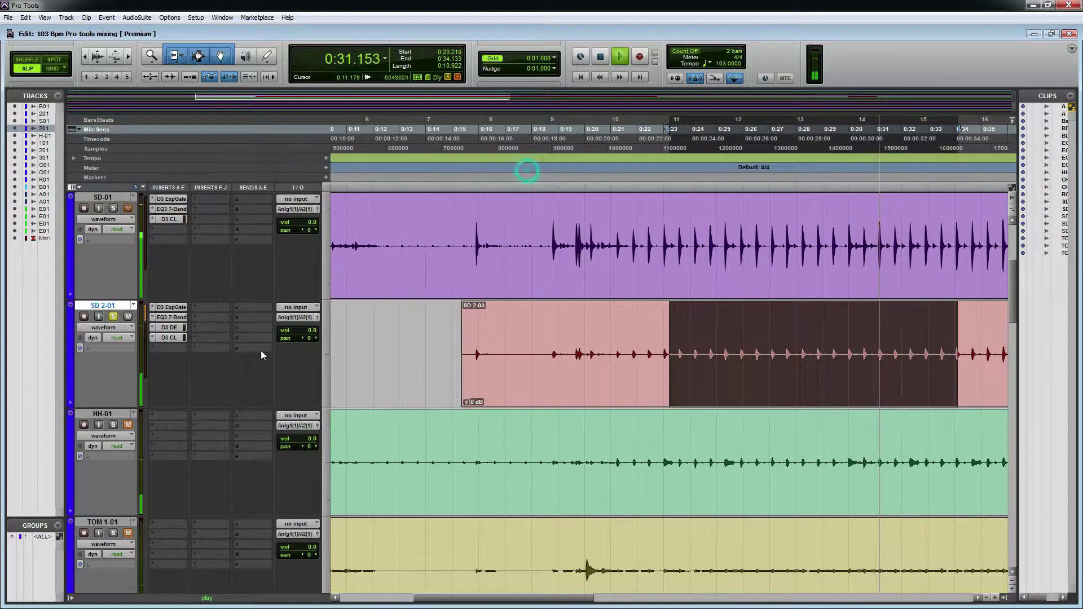
key("space")
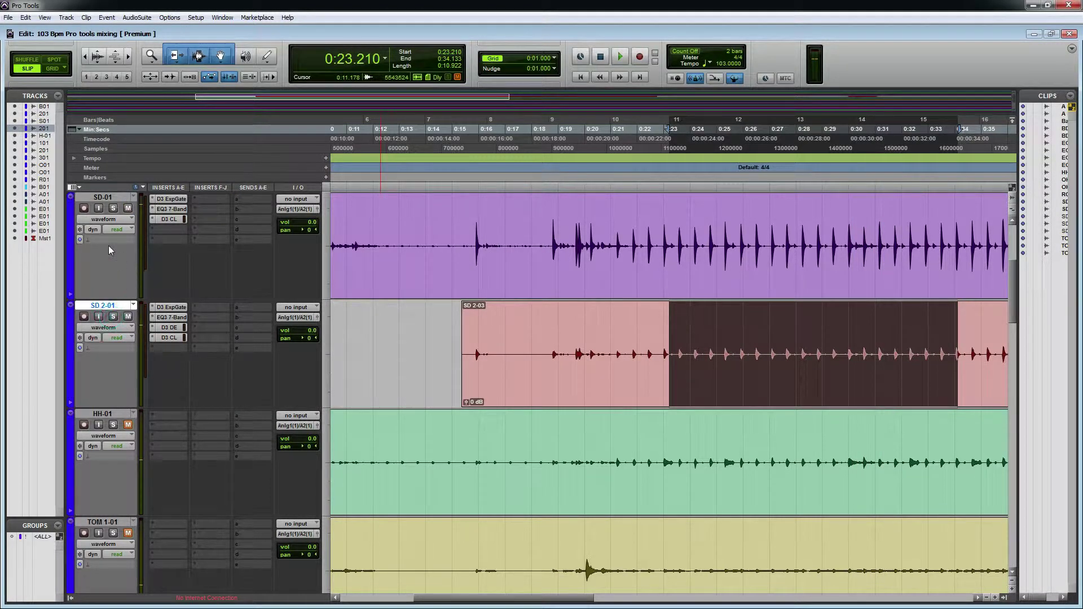
Step: Solo SD-01 together with SD 2-01 and play both snare tracks back in the Mix window
left_click(122, 198)
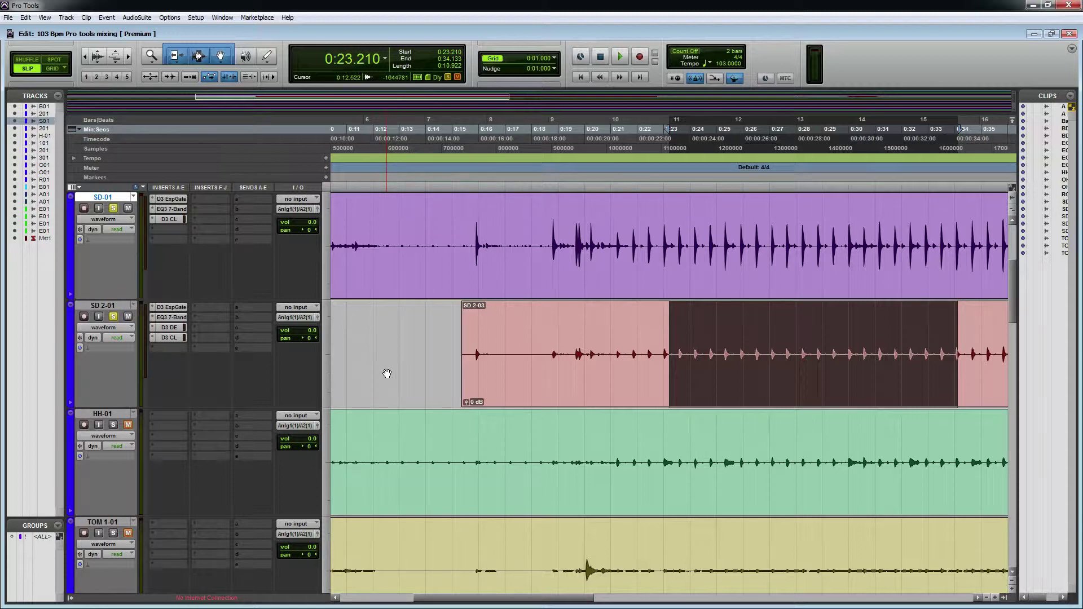
key("ctrl+equal")
key("space")
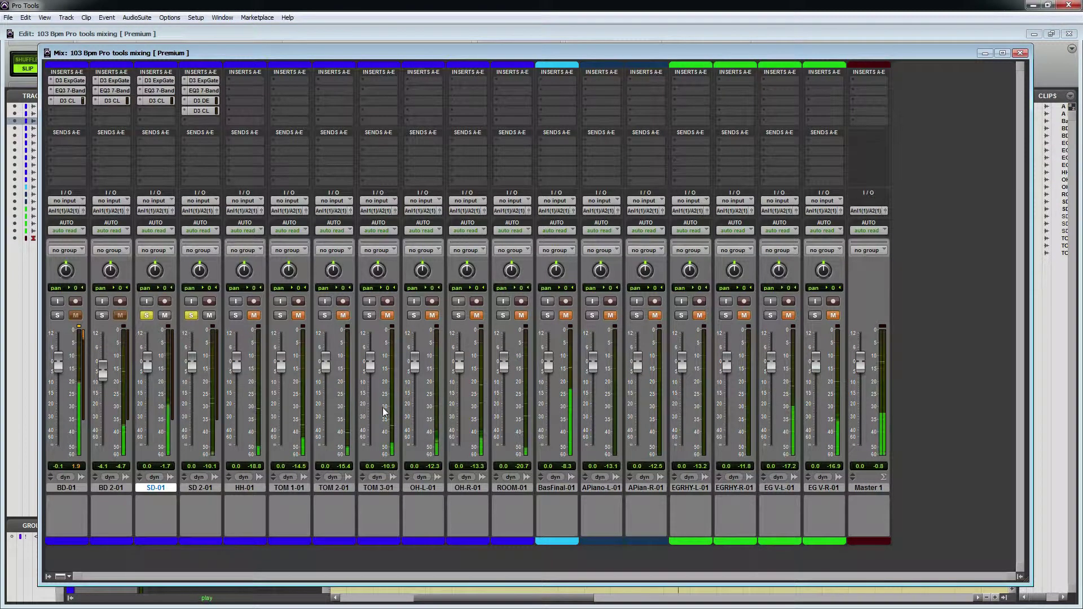
Step: Balance the snare faders during playback at -2.7 dB for both SD 2-01 and SD-01, clearing the solo on both tracks
mouse_move(192, 364)
left_mouse_down()
mouse_move(191, 444)
mouse_move(192, 374)
mouse_move(195, 383)
mouse_move(143, 375)
mouse_move(191, 369)
left_mouse_up()
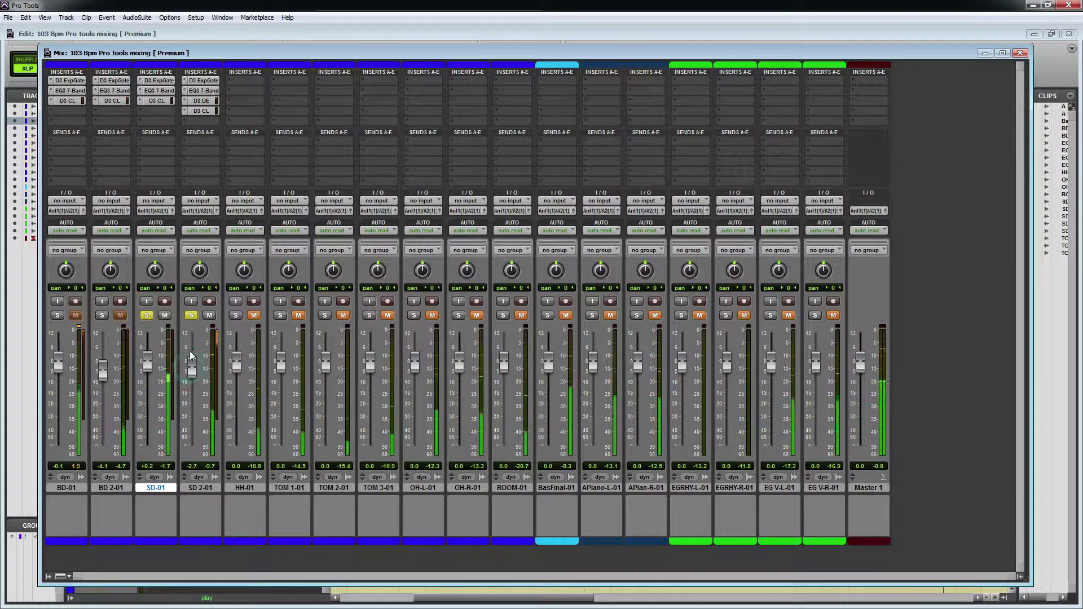
left_click(190, 315)
left_click(146, 315)
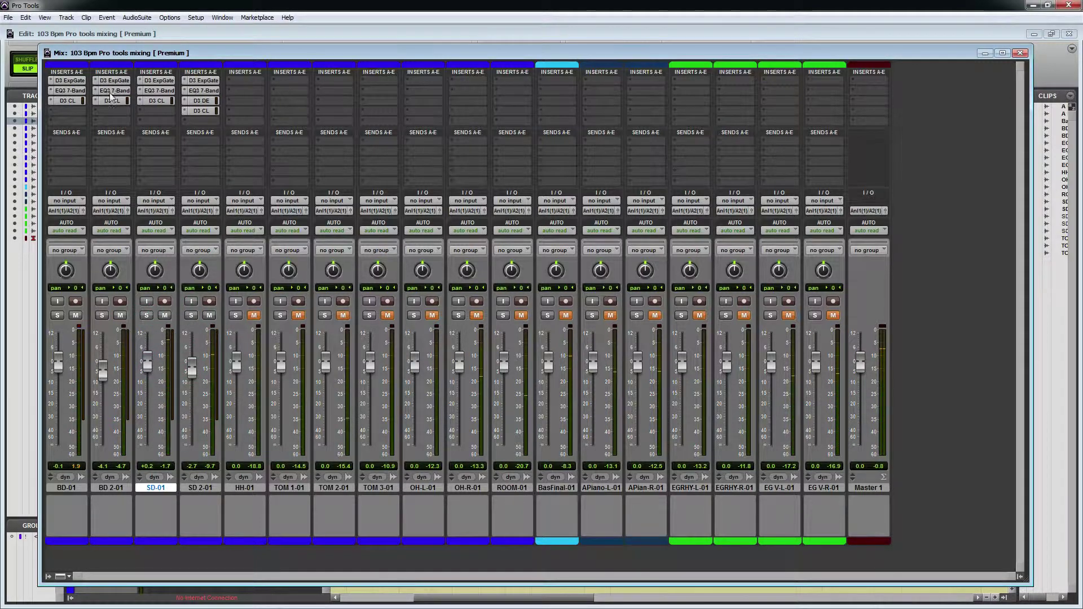
key("space")
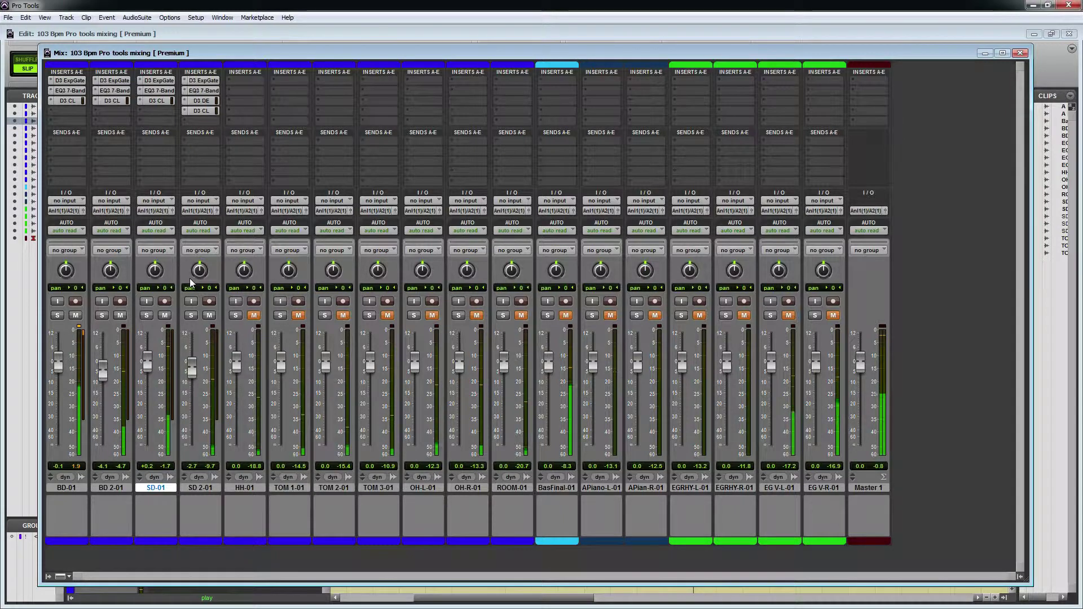
left_click_drag(147, 361, 150, 377)
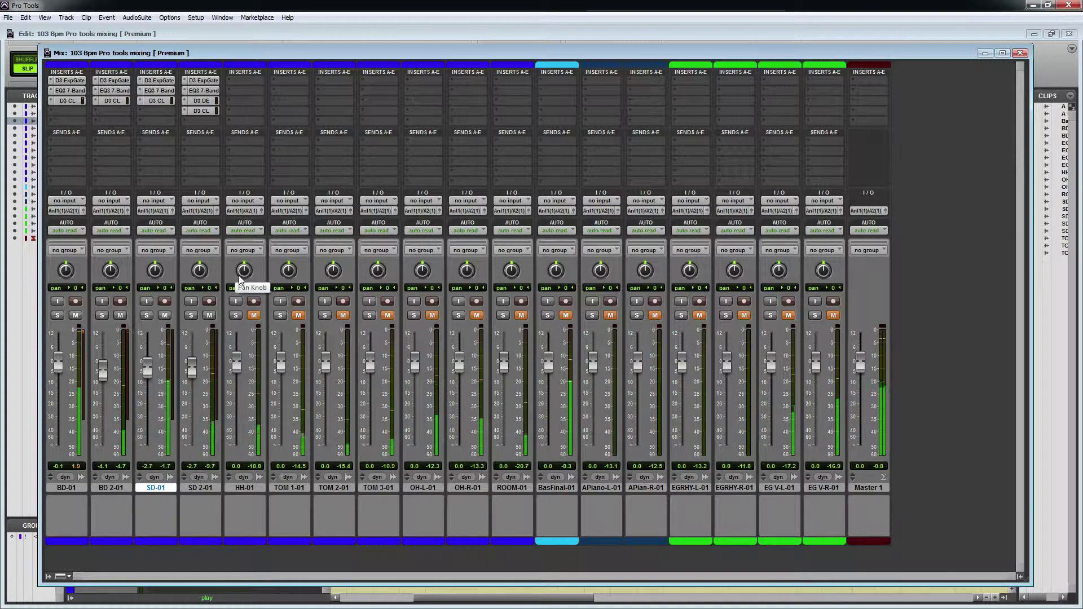
Step: Close the Mix window and audition the drum tracks briefly in the Edit window from 0:25.258
left_click(1022, 53)
scroll(540, 353, "down", 2)
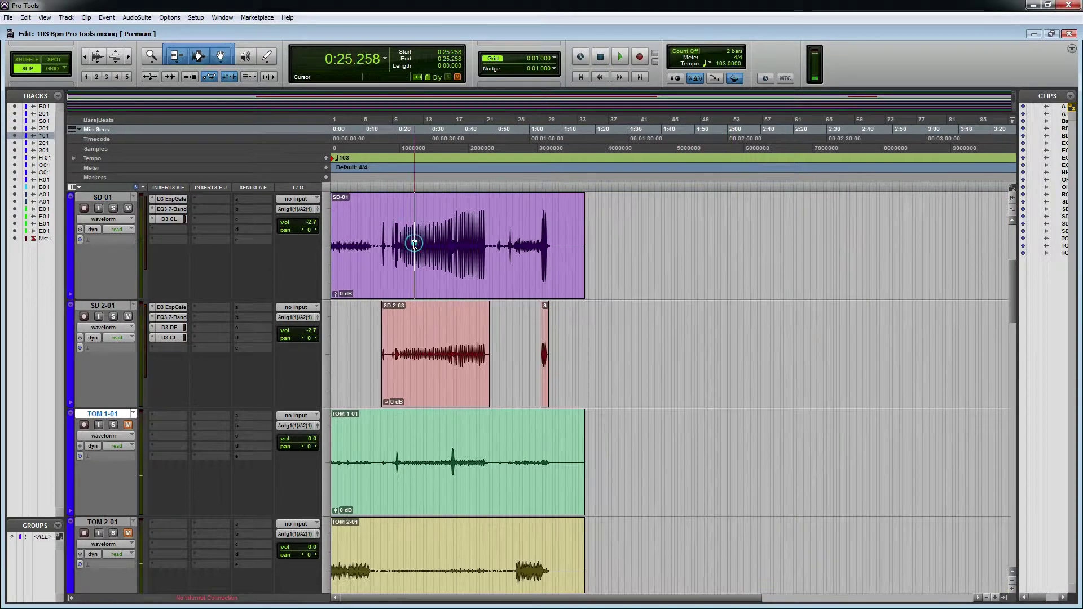
key("space")
scroll(491, 253, "up", 1)
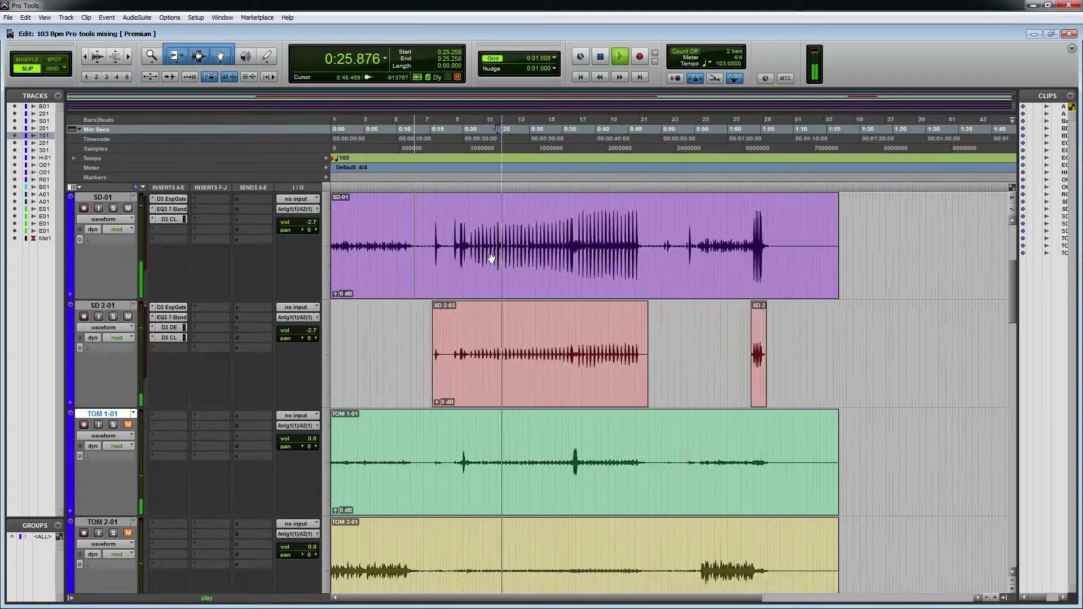
key("space")
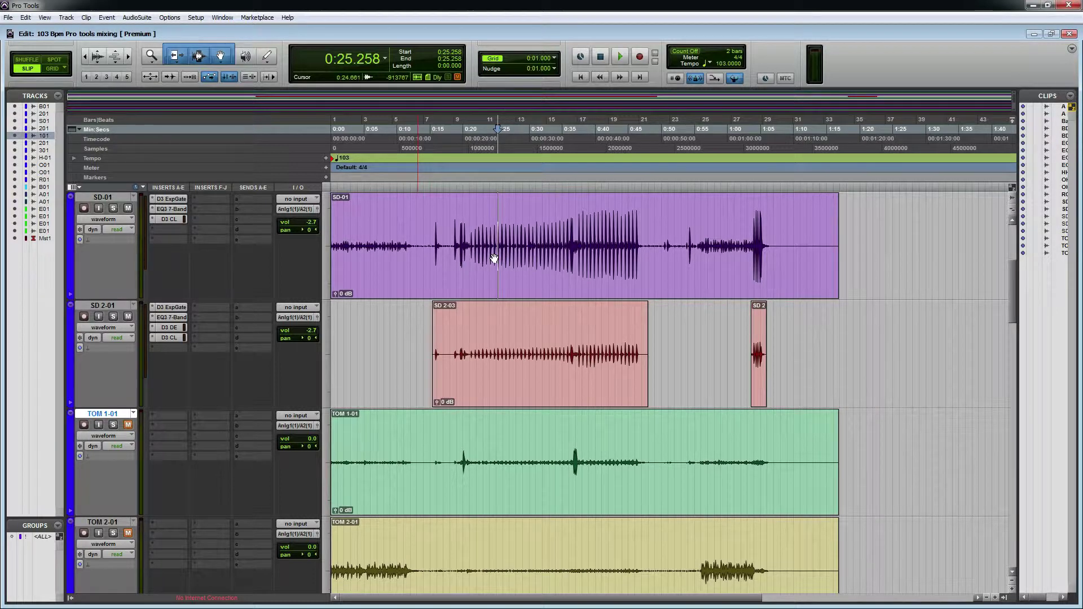
Step: Reduce the height of the tracks in the Edit window by three increments
scroll(499, 303, "up", 3)
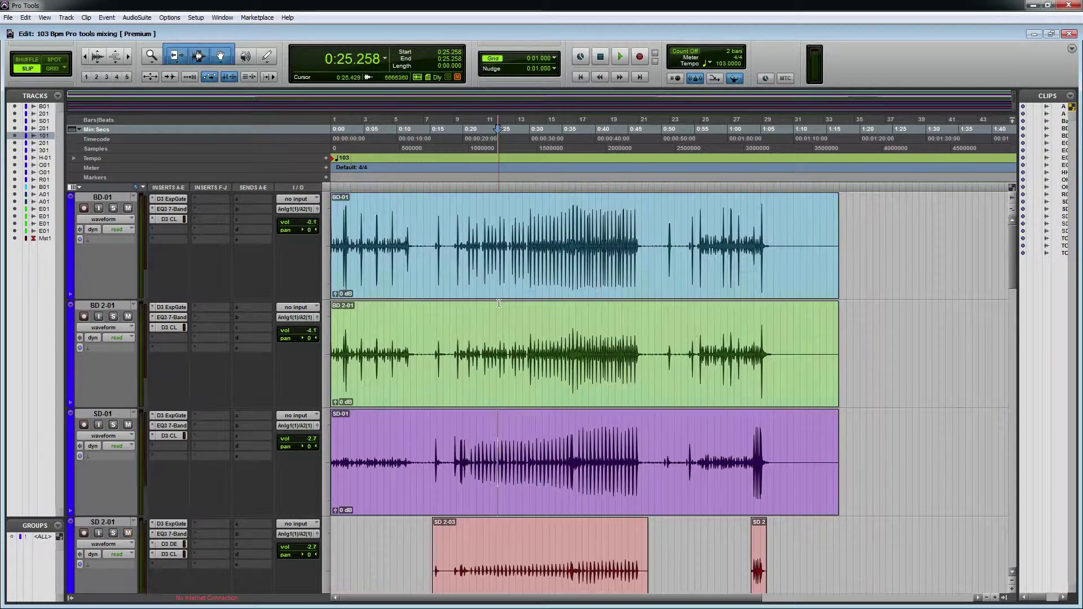
left_click(1012, 581)
left_click(1012, 581)
left_click(1011, 582)
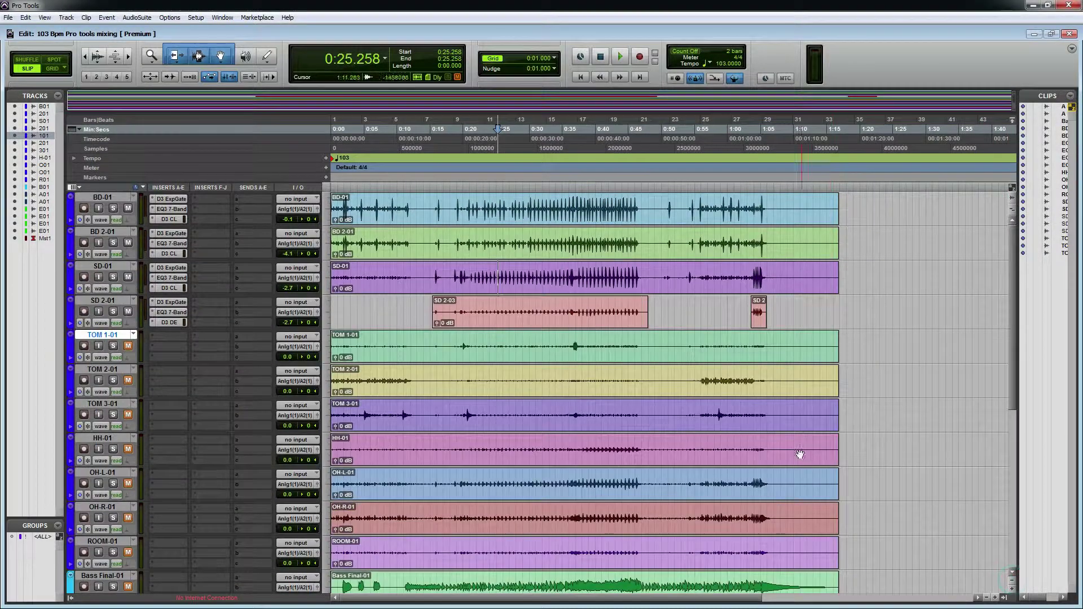
Step: Create two new stereo Aux Input tracks in samples after the EG V-R-01 track
scroll(594, 374, "down", 3)
scroll(594, 374, "down", 5)
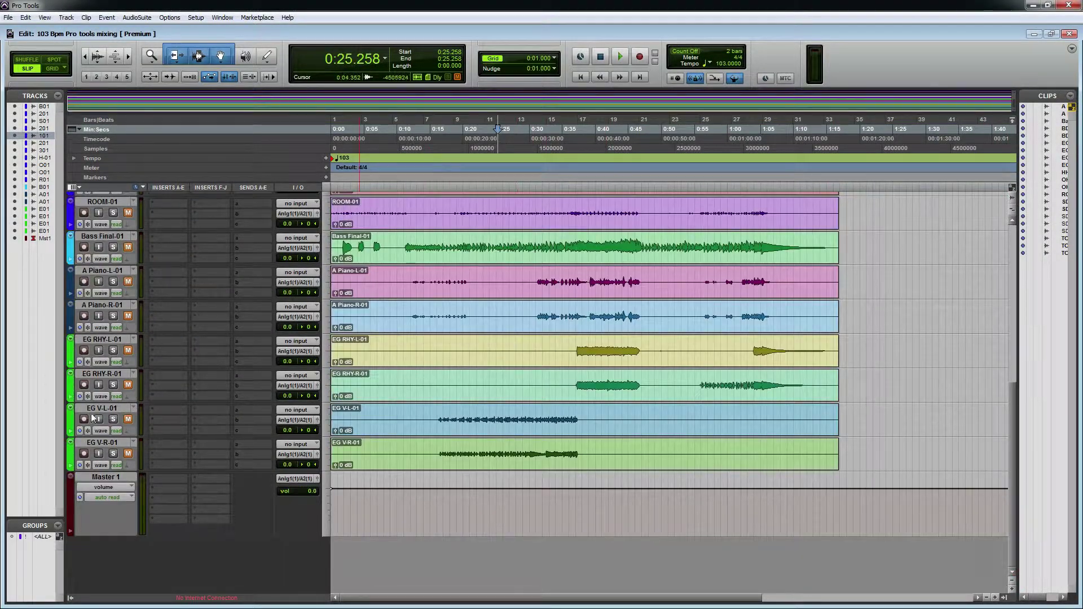
left_click(102, 443)
left_click(66, 17)
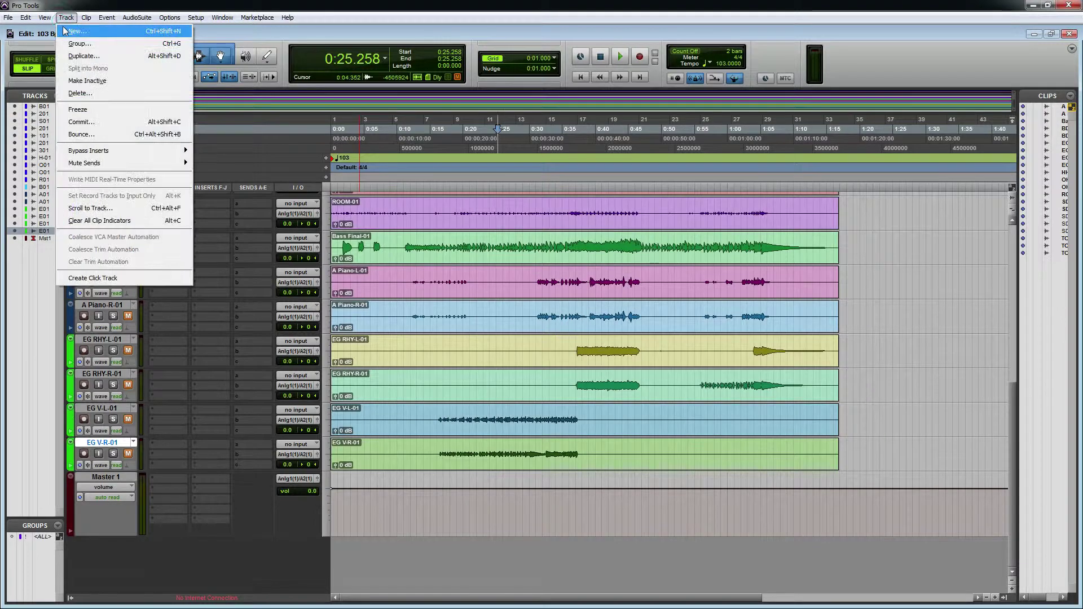
left_click(66, 31)
left_click(479, 210)
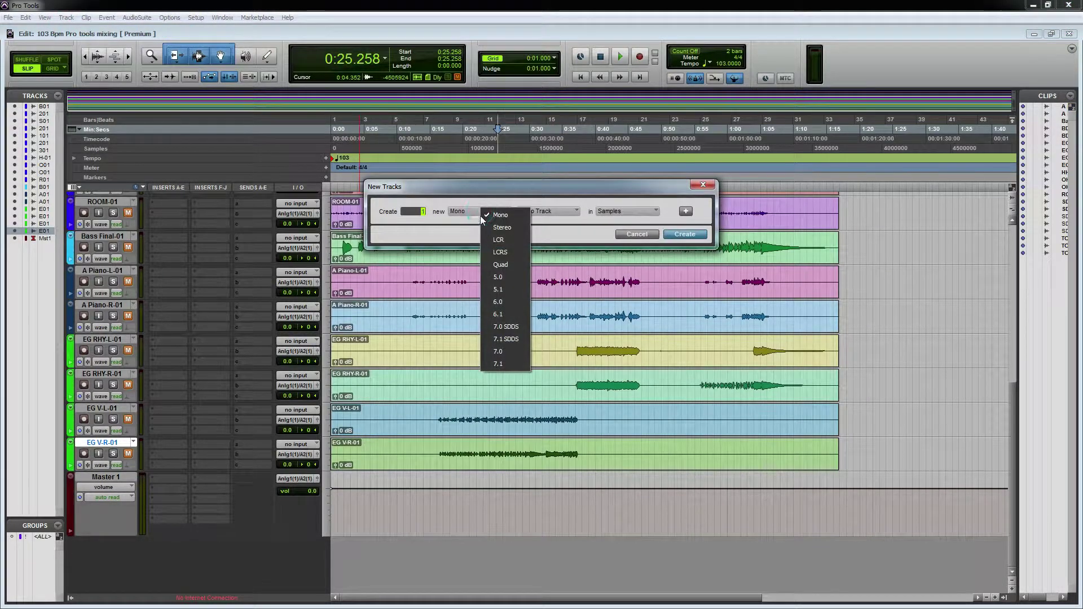
left_click(497, 227)
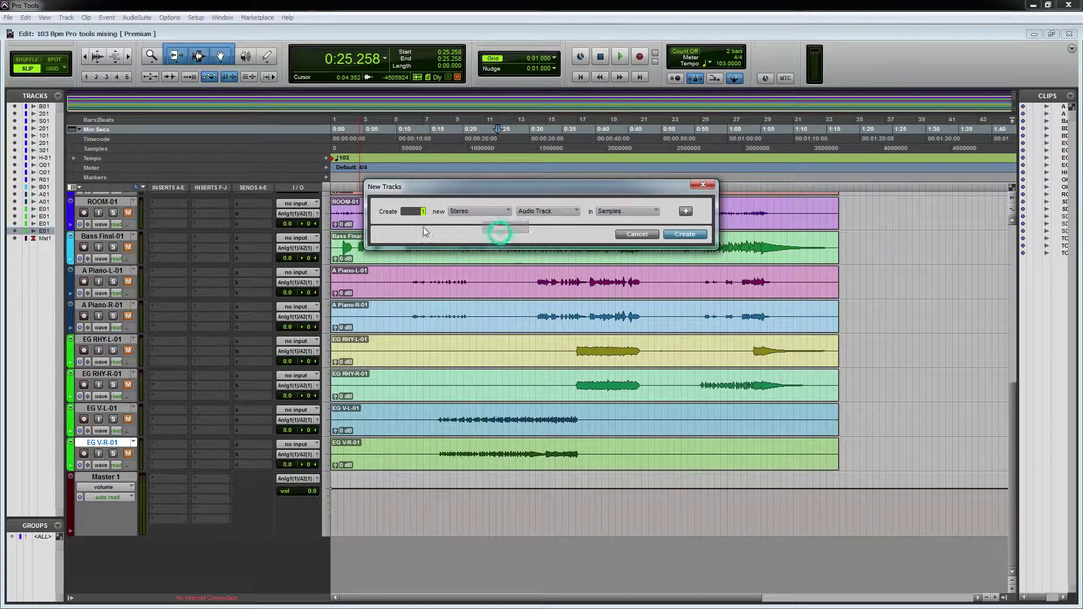
left_click(556, 213)
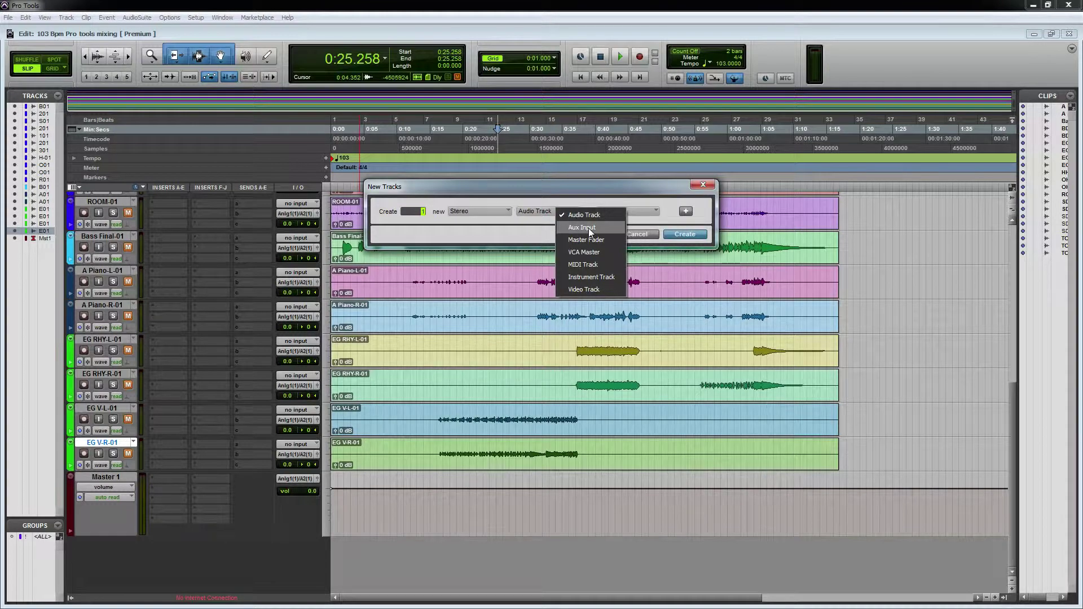
left_click(590, 232)
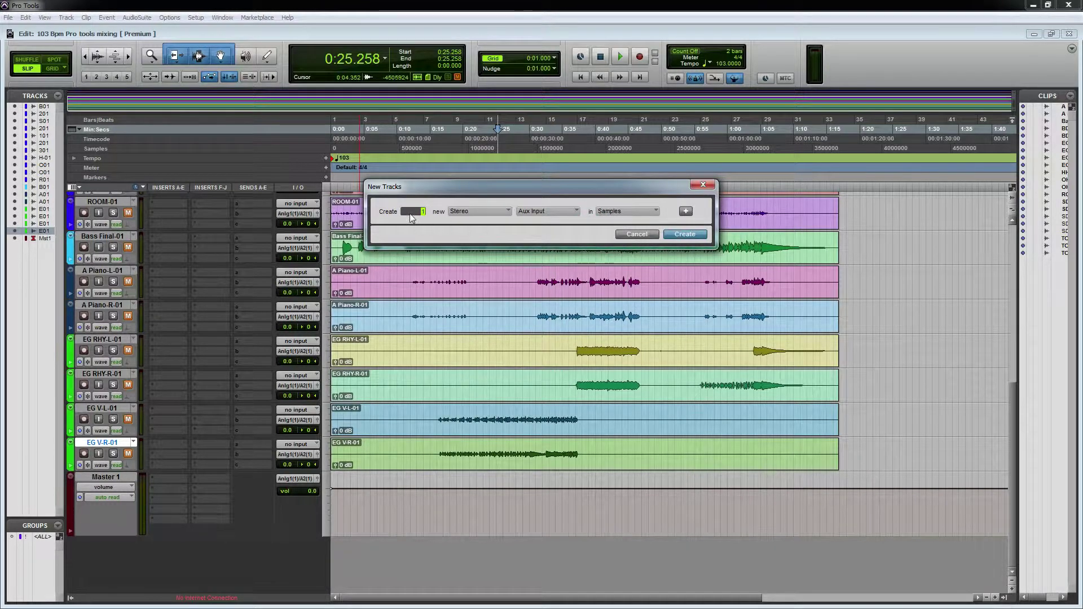
type("4")
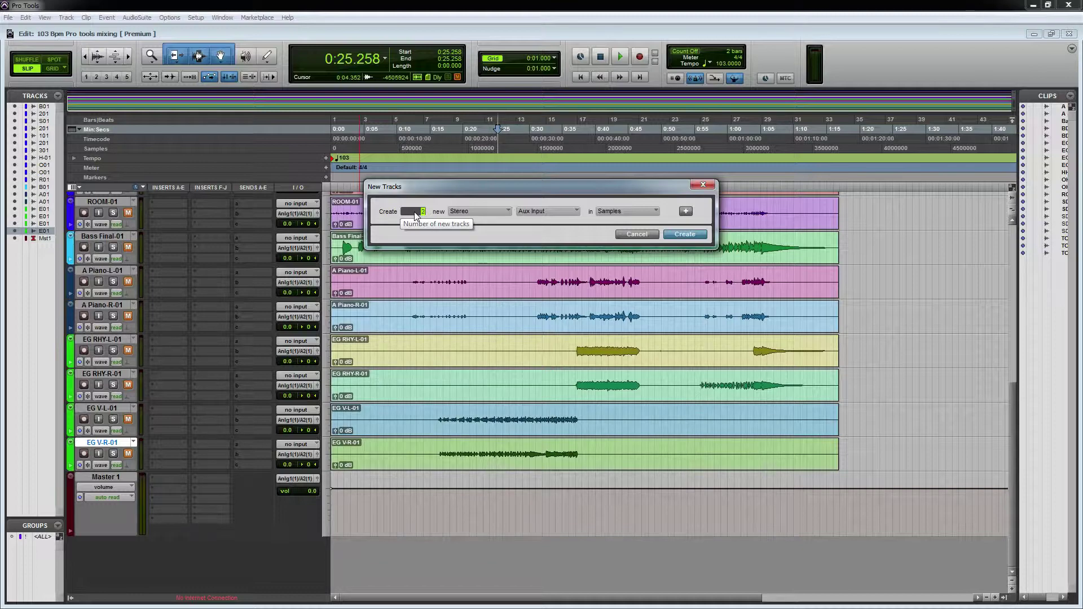
left_click(680, 235)
Step: Reorder the new tracks so Aux 1 sits directly below BD 2-01 and Aux 2 directly below SD 2-01
scroll(305, 441, "down", 1)
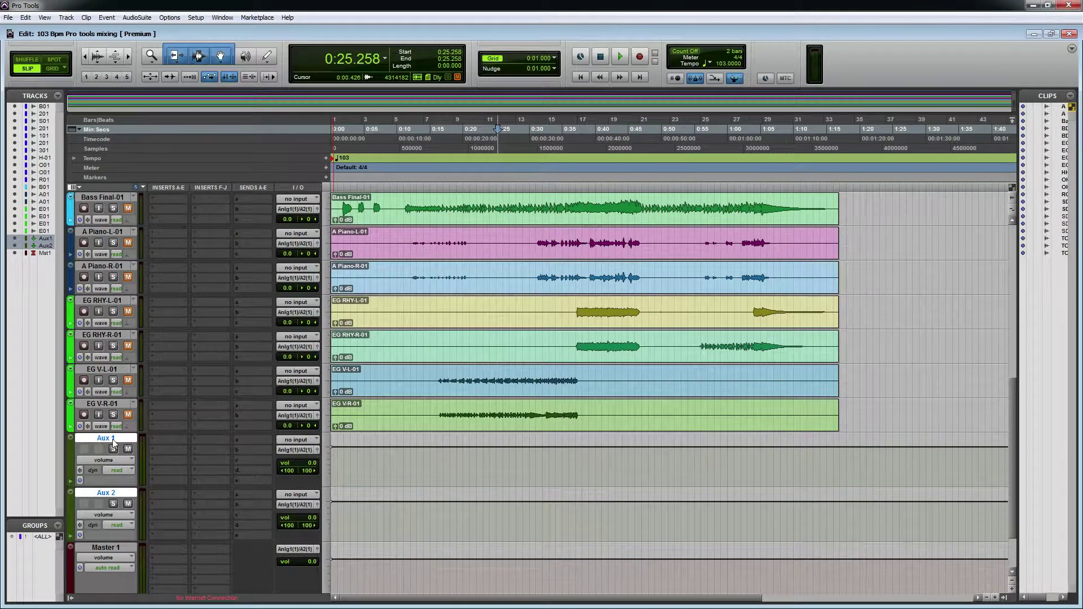
left_click_drag(113, 439, 121, 282)
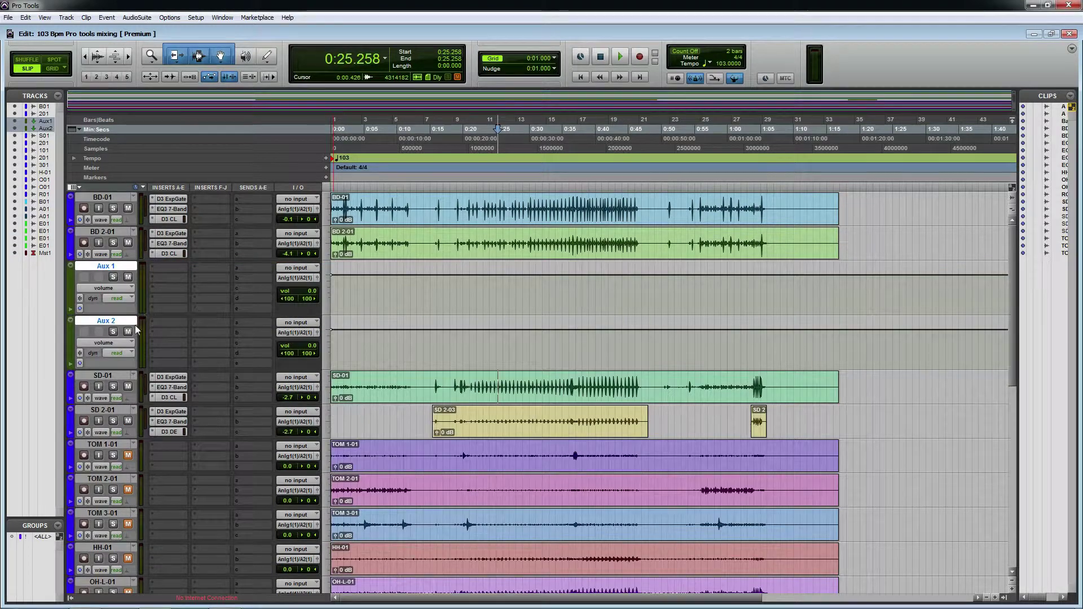
left_click(112, 377)
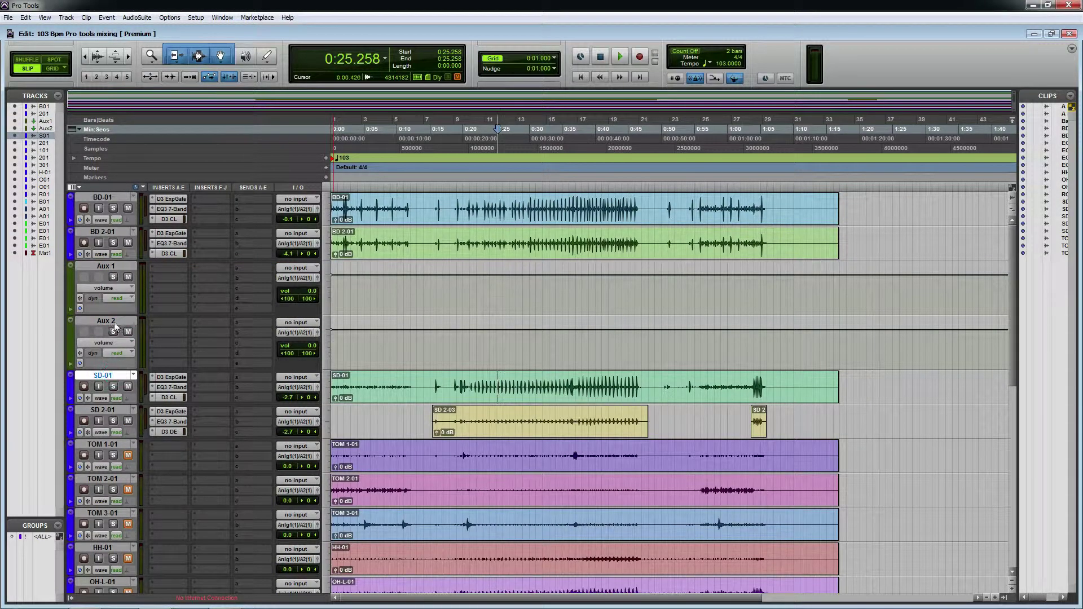
left_click_drag(115, 326, 113, 436)
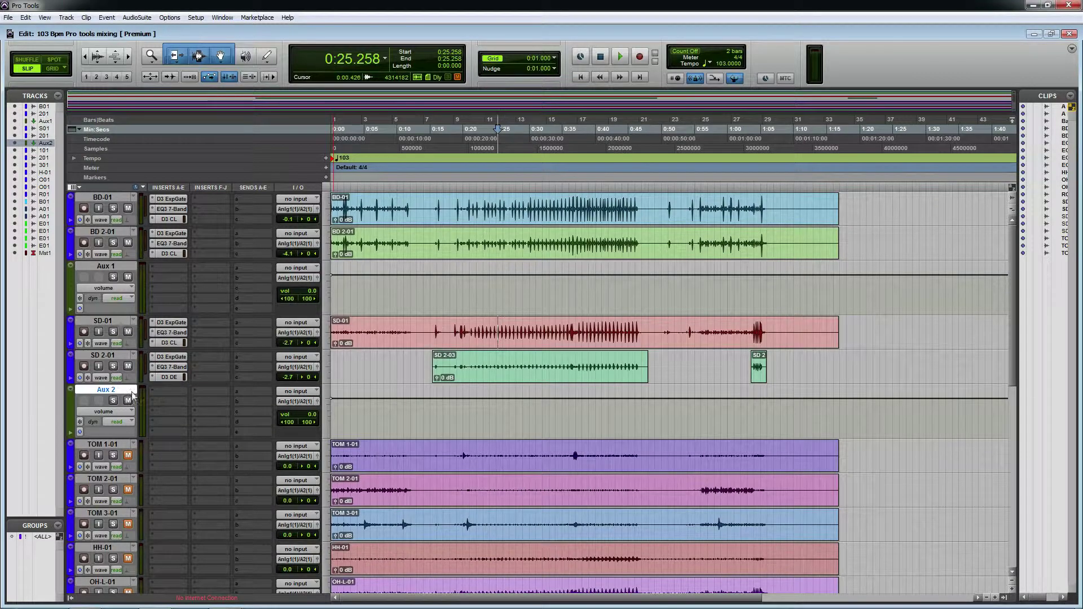
Step: Rename the Aux 1 track as Kick and the Aux 2 track as Snare
left_click(113, 268)
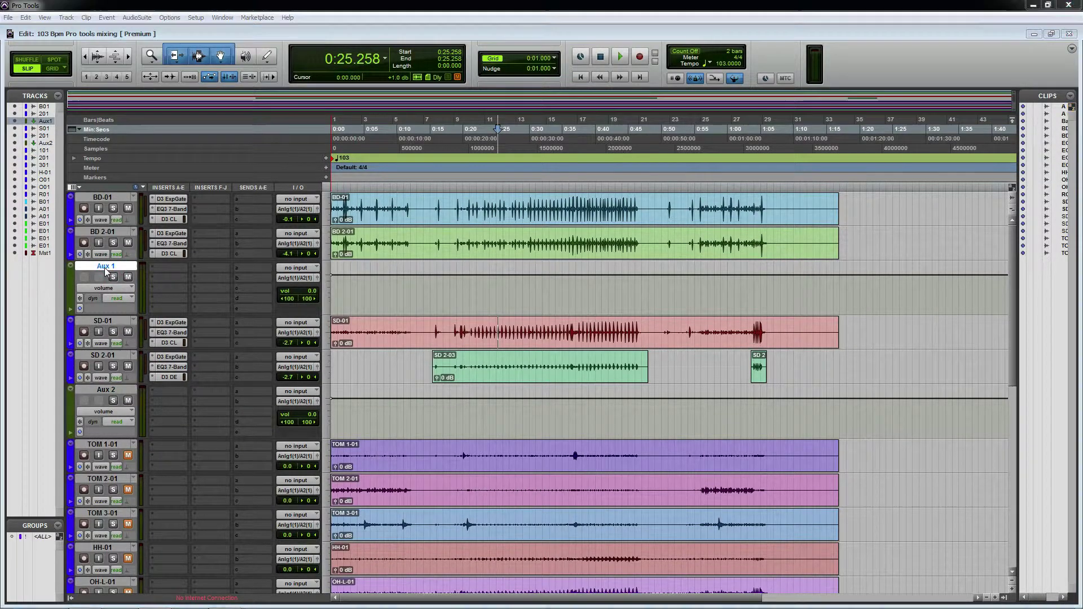
double_click(103, 268)
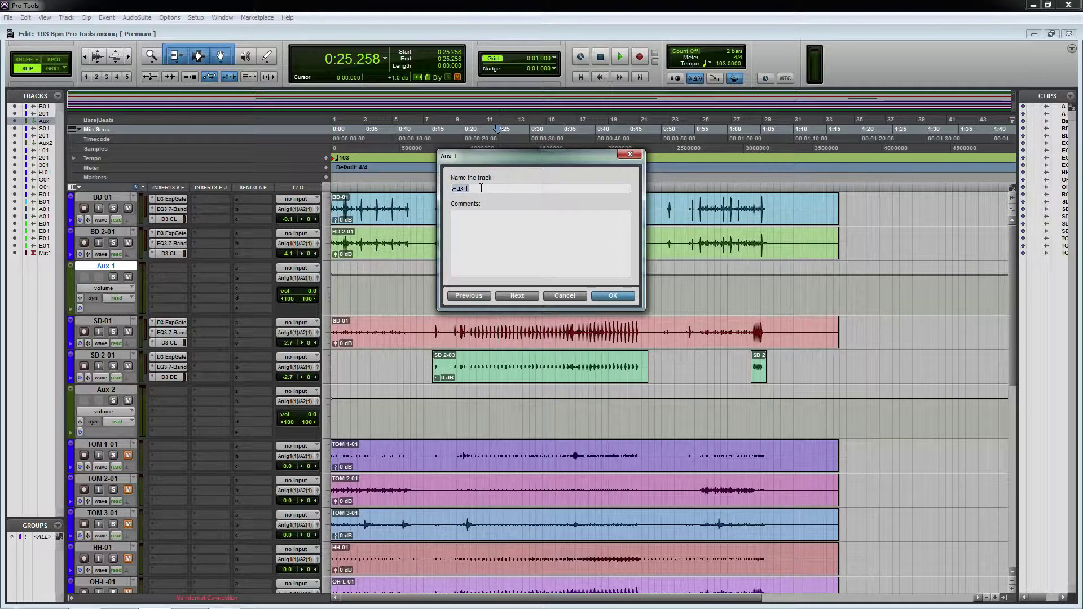
type("Kick")
key("Return")
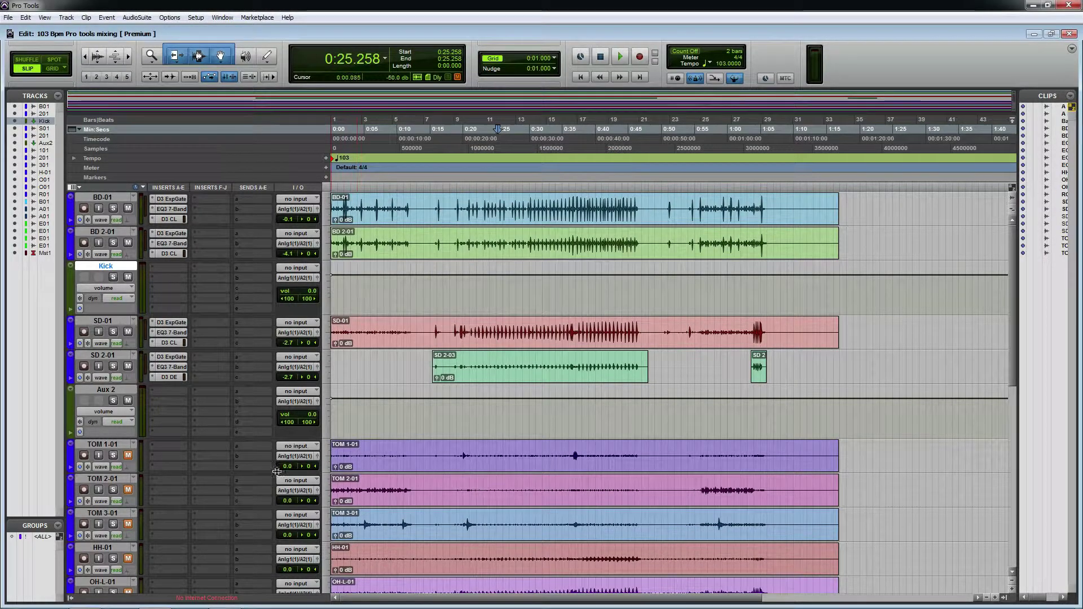
double_click(112, 393)
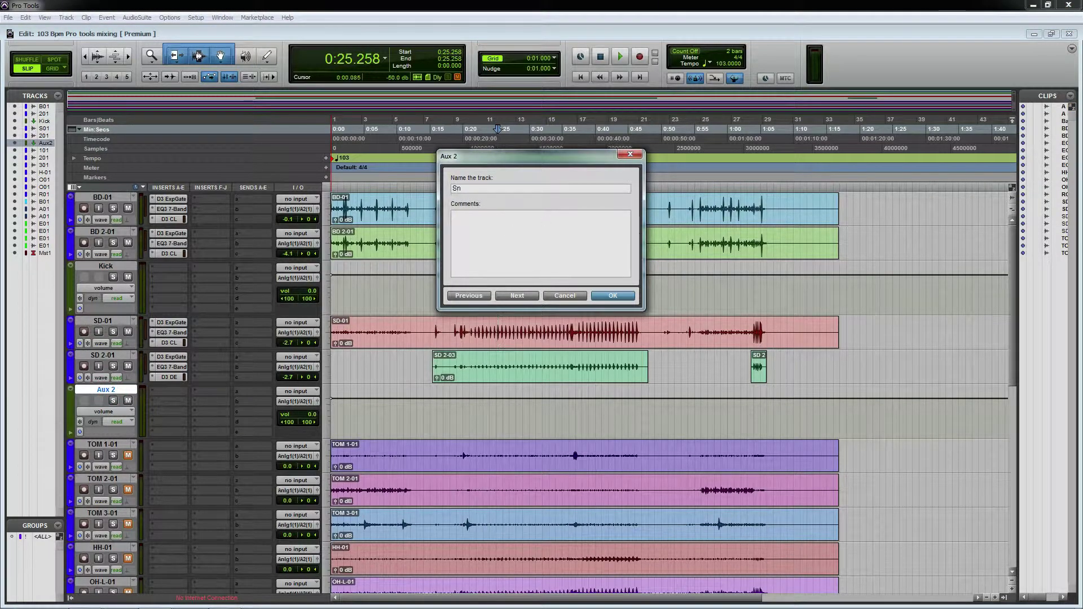
key("Return")
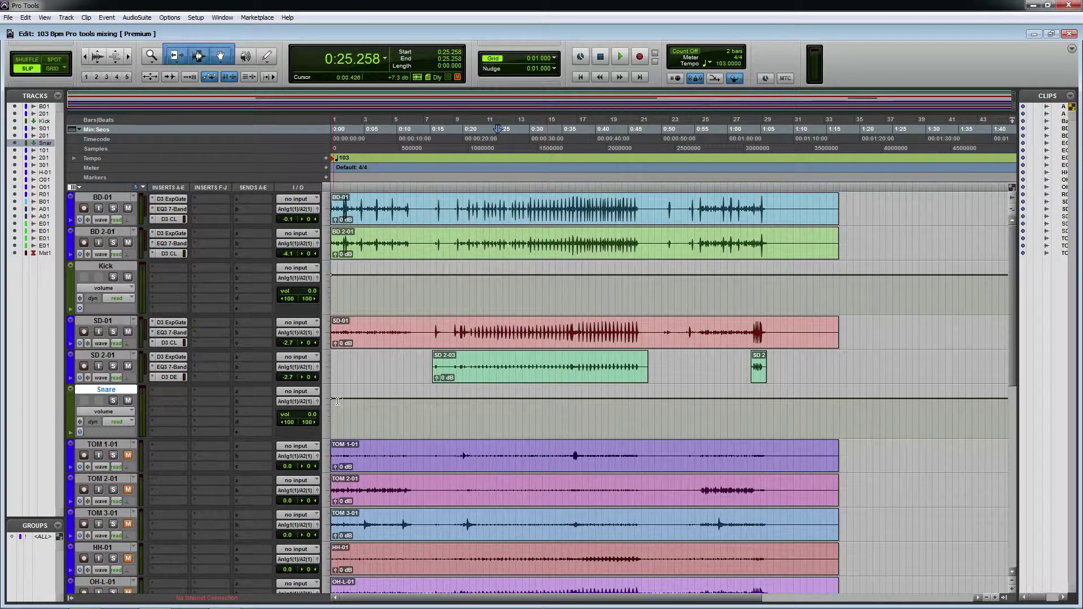
Step: Route the outputs of BD-01 and BD 2-01 to the stereo Kick aux track
left_click(105, 266)
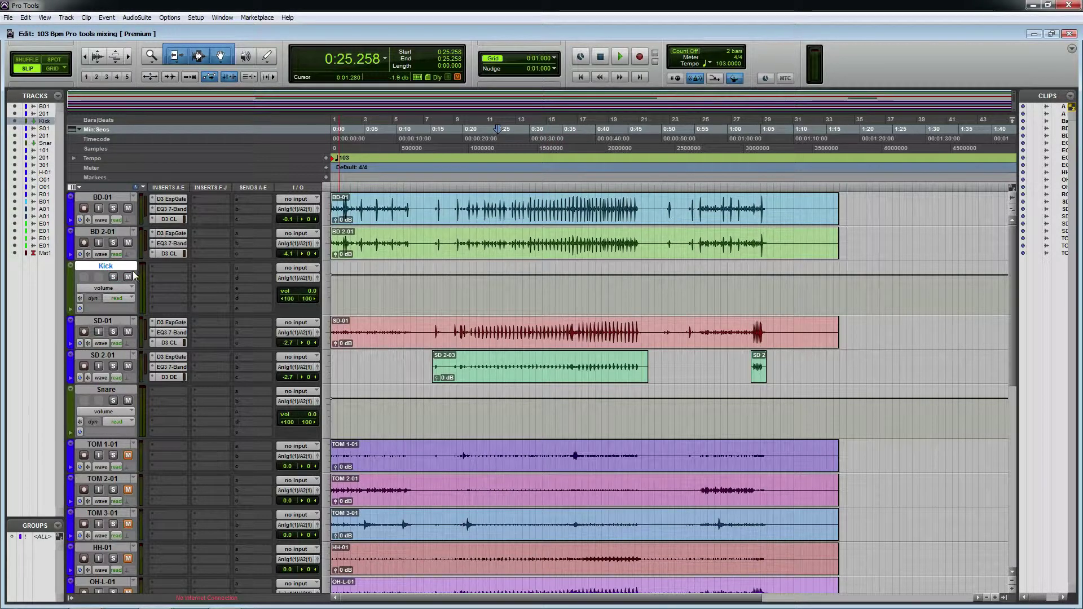
left_click(296, 211)
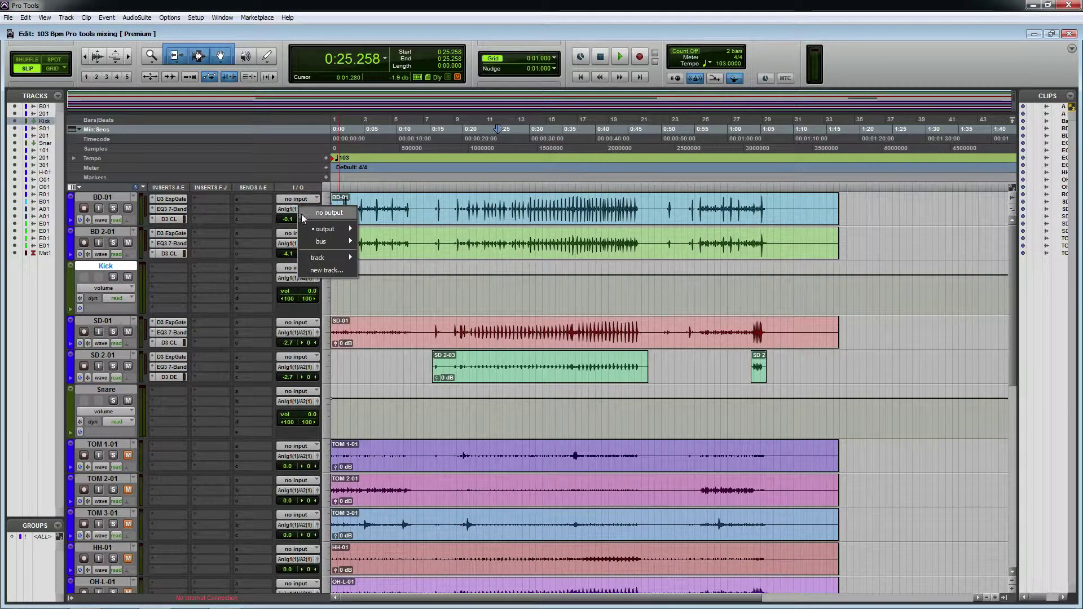
left_click(326, 258)
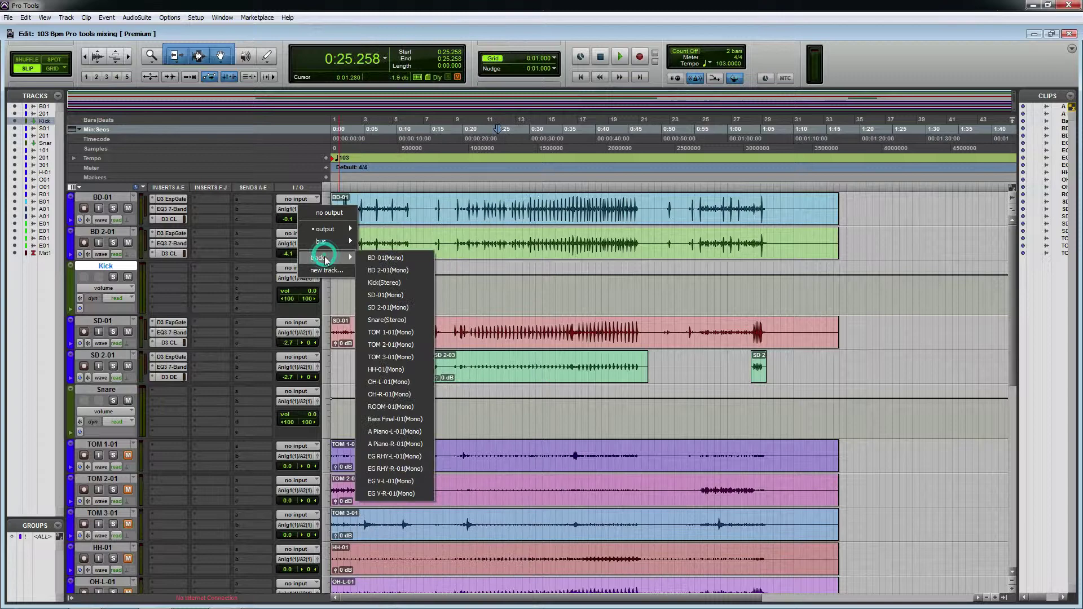
left_click(387, 279)
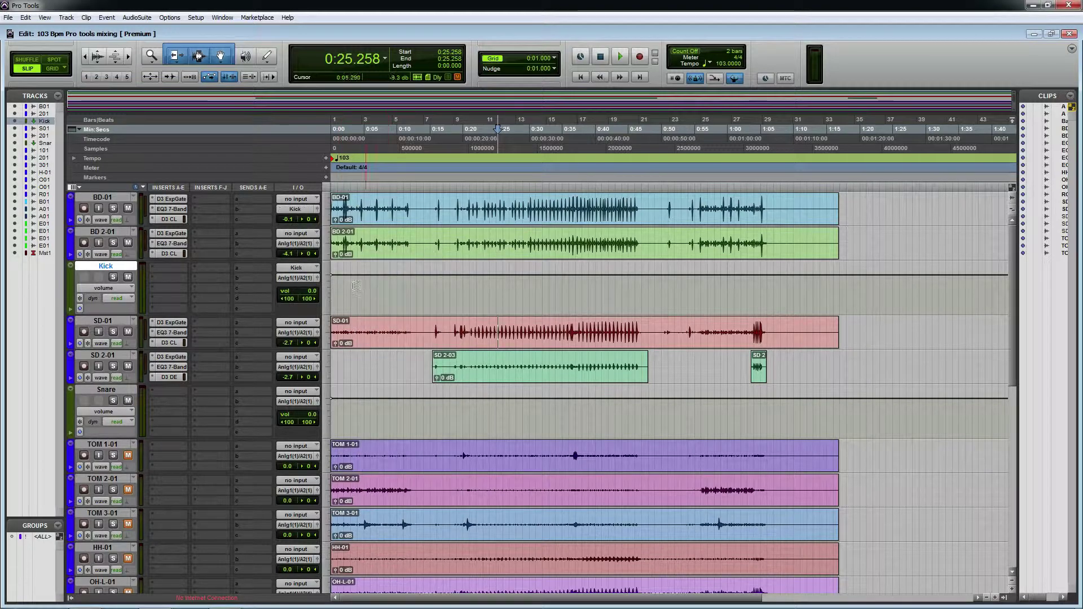
left_click(297, 244)
mouse_move(327, 293)
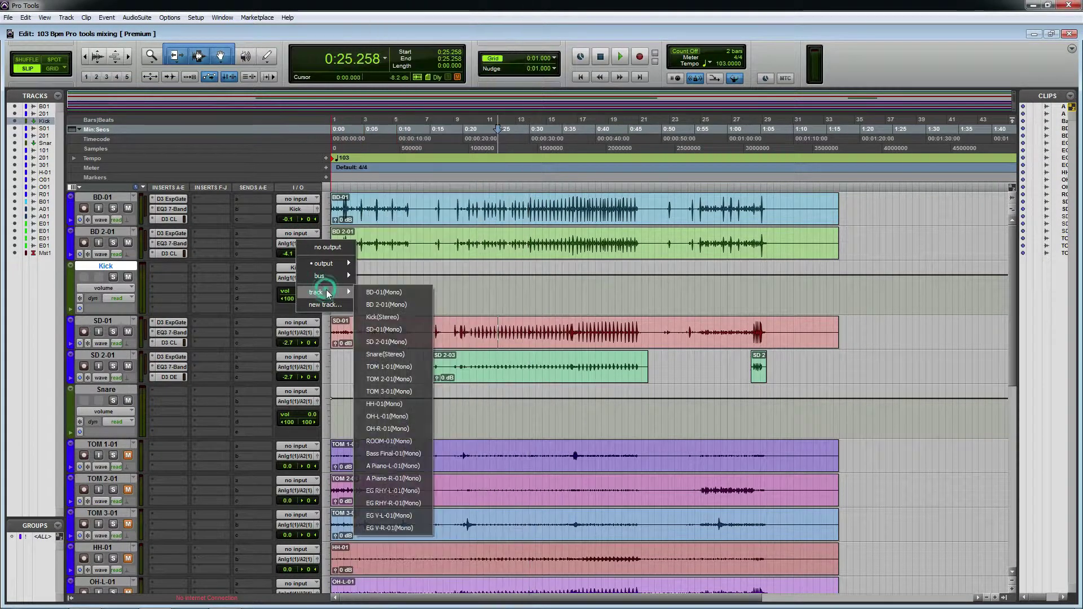
left_click(383, 317)
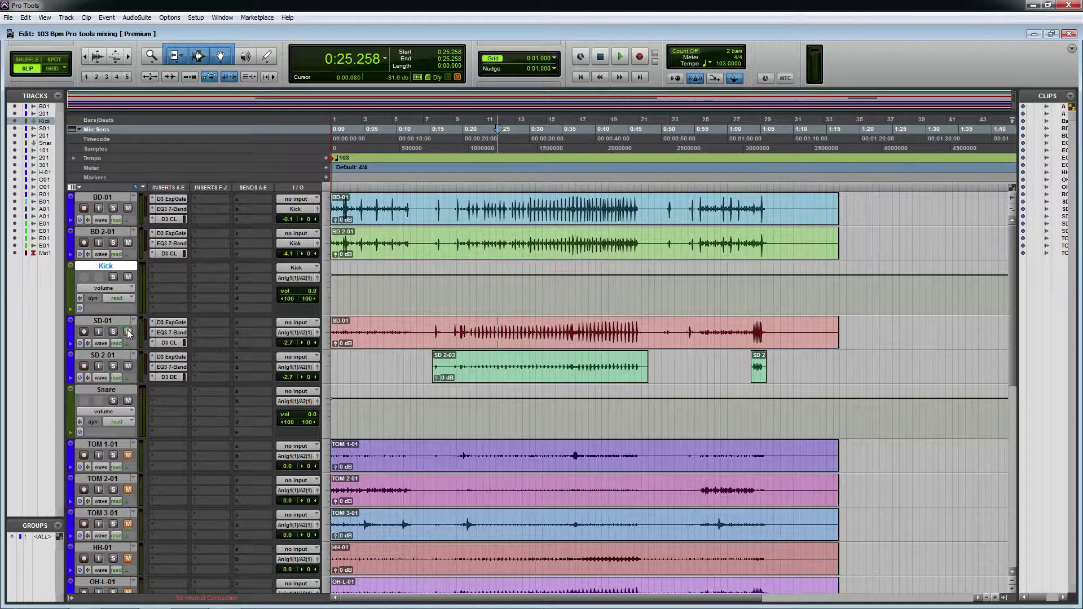
Step: Route the outputs of SD-01 and SD 2-01 to the stereo Snare aux track
left_click(294, 332)
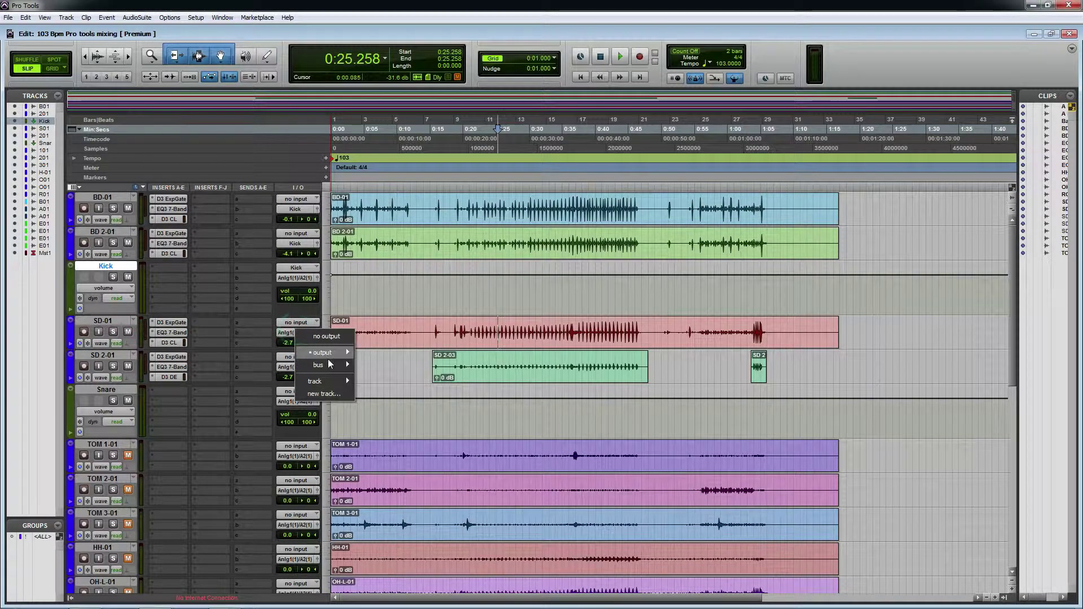
mouse_move(333, 382)
left_click(383, 208)
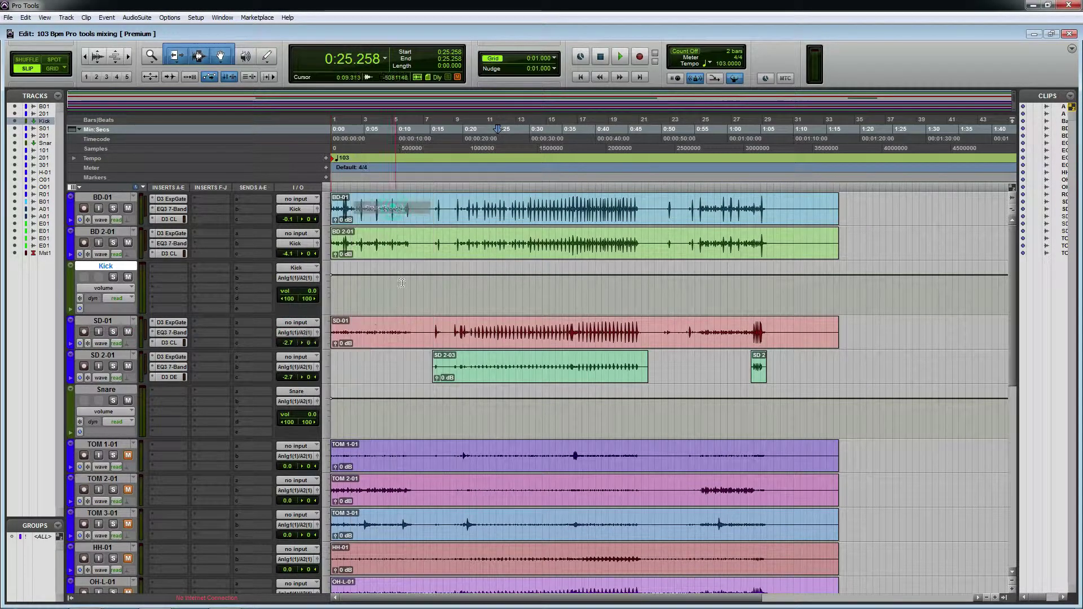
left_click(296, 368)
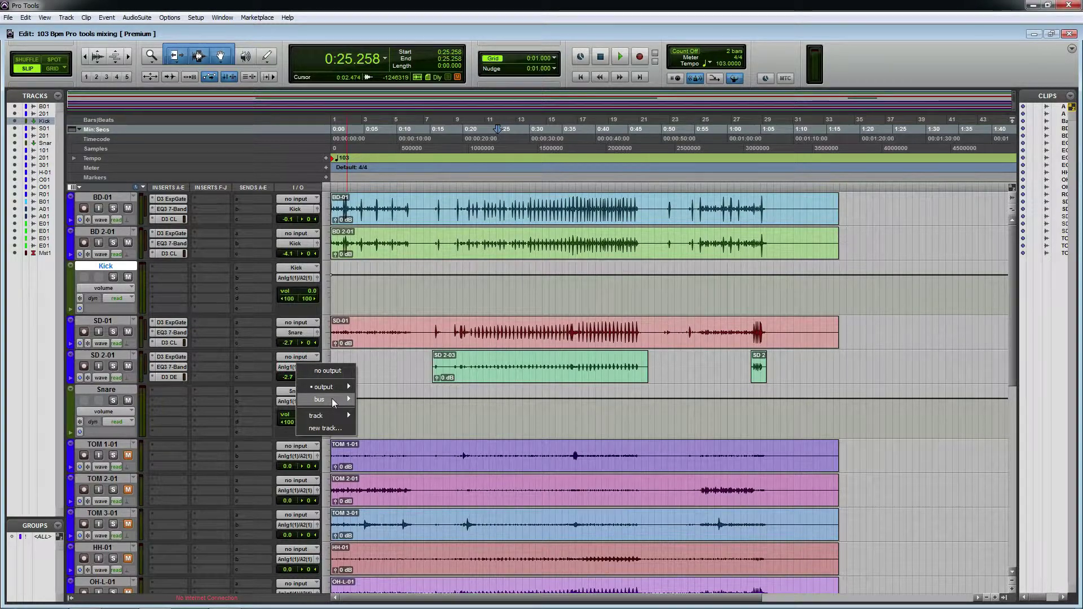
mouse_move(330, 416)
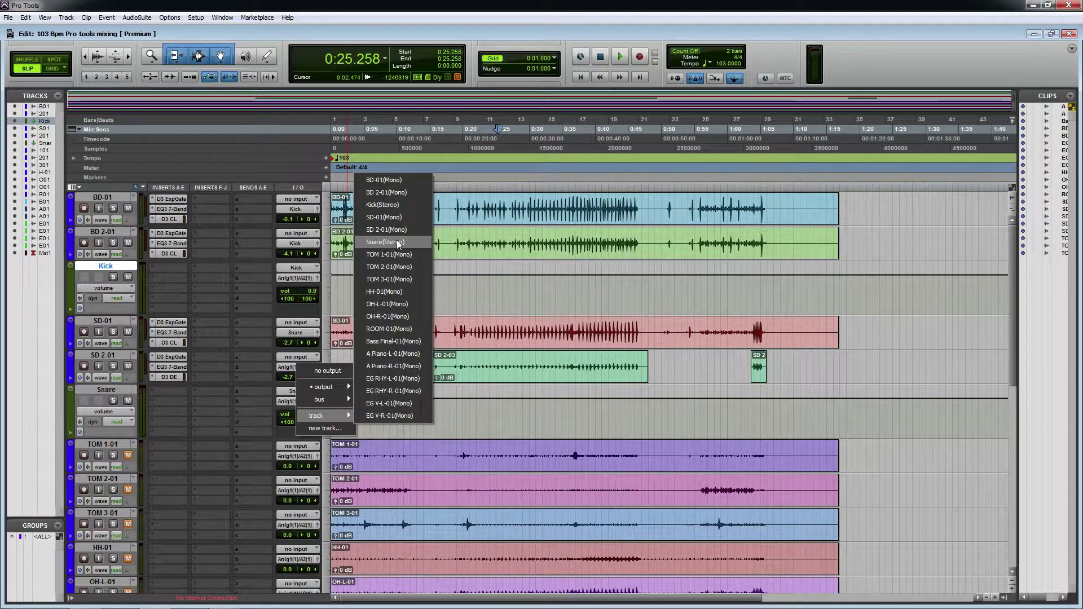
left_click(397, 242)
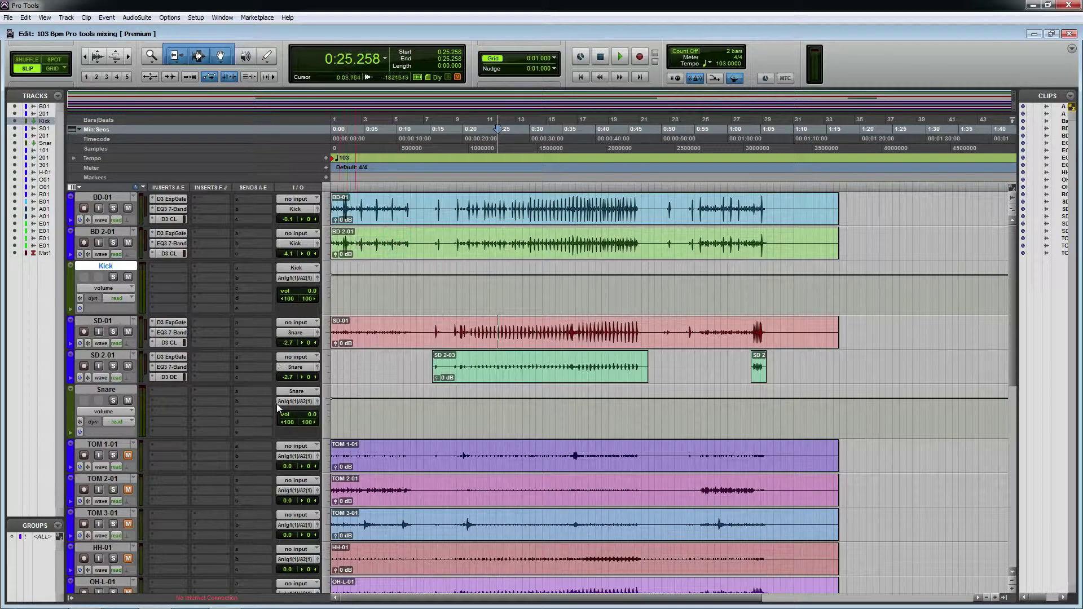
Step: Check the Snare aux's output fader and audition the routed kick and snare signals in the Mix window
left_click(317, 401)
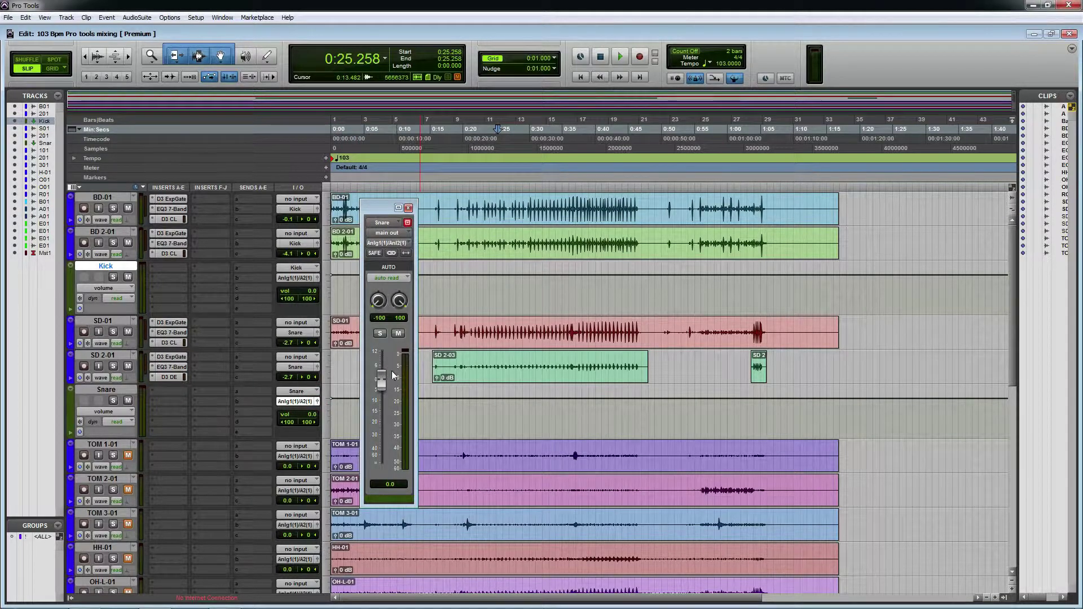
left_click(408, 208)
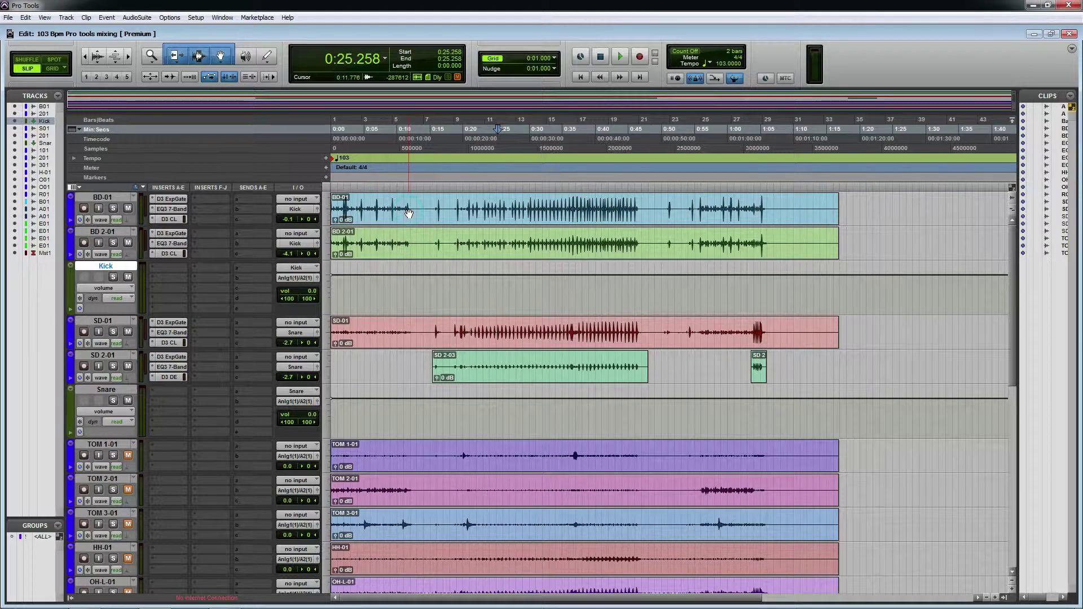
key("ctrl+equal")
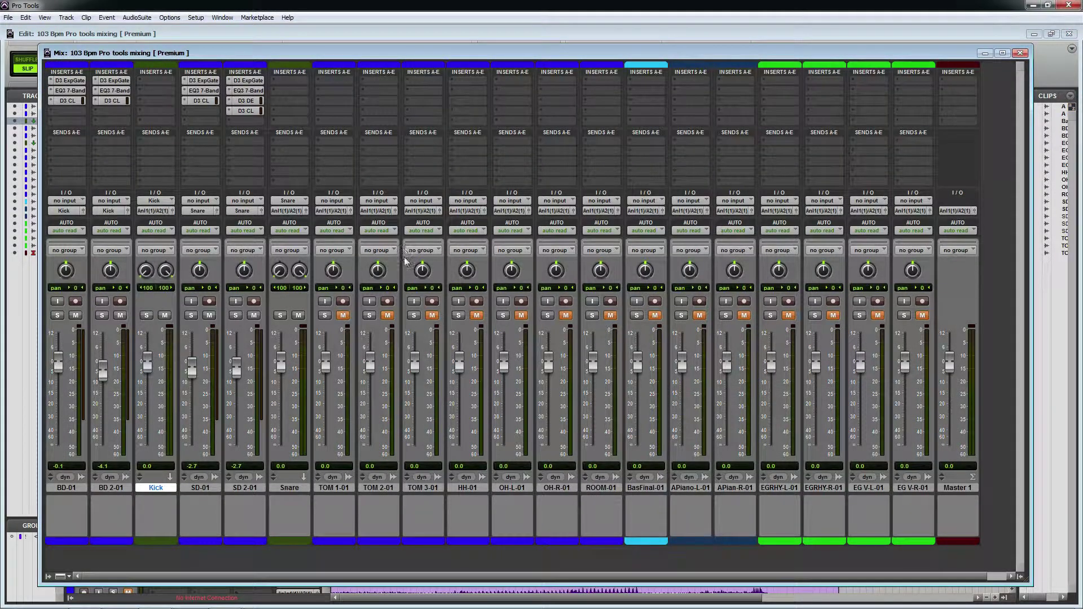
key("space")
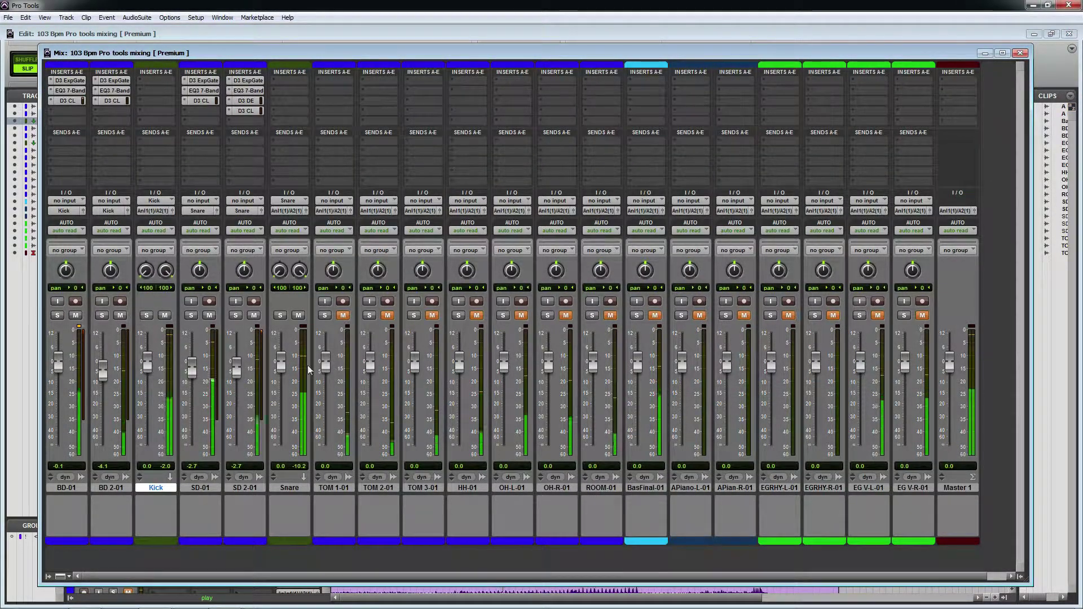
key("space")
Step: Change the track color of the Snare and Kick aux tracks to magenta
left_click(286, 541)
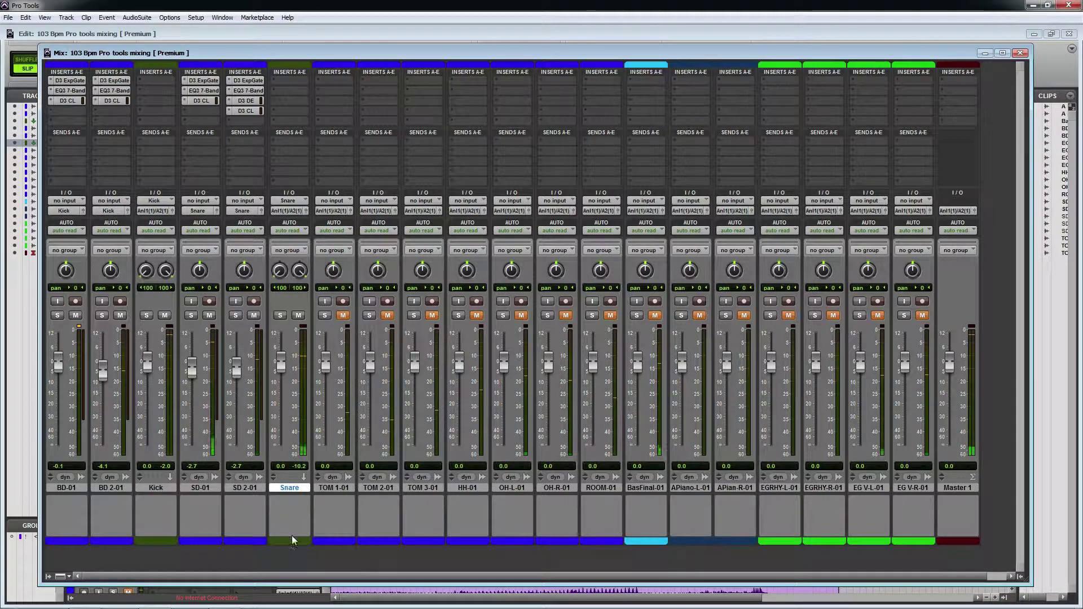
double_click(287, 541)
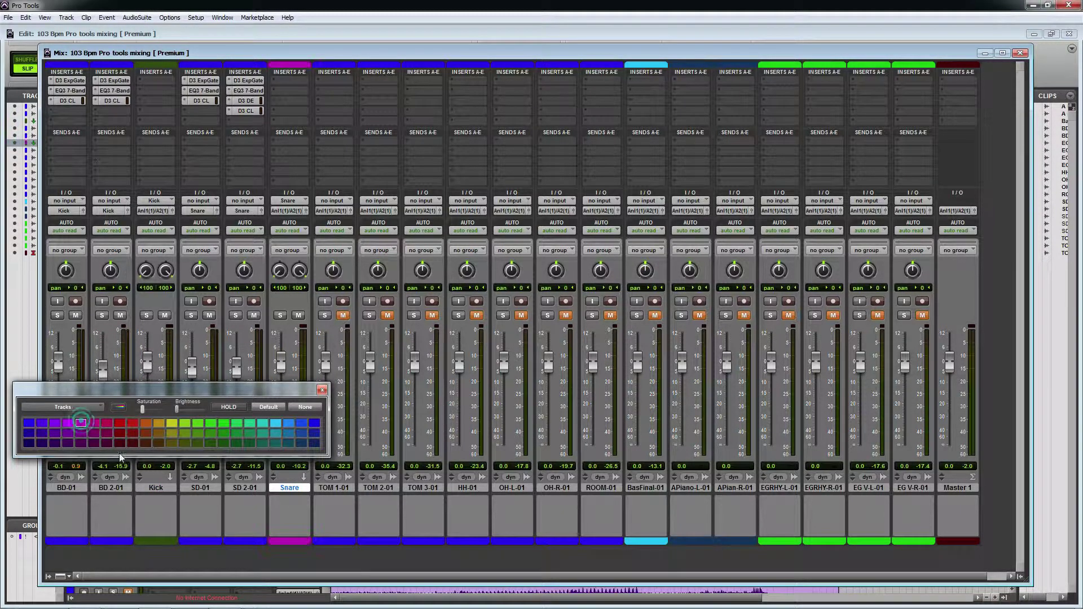
left_click(322, 390)
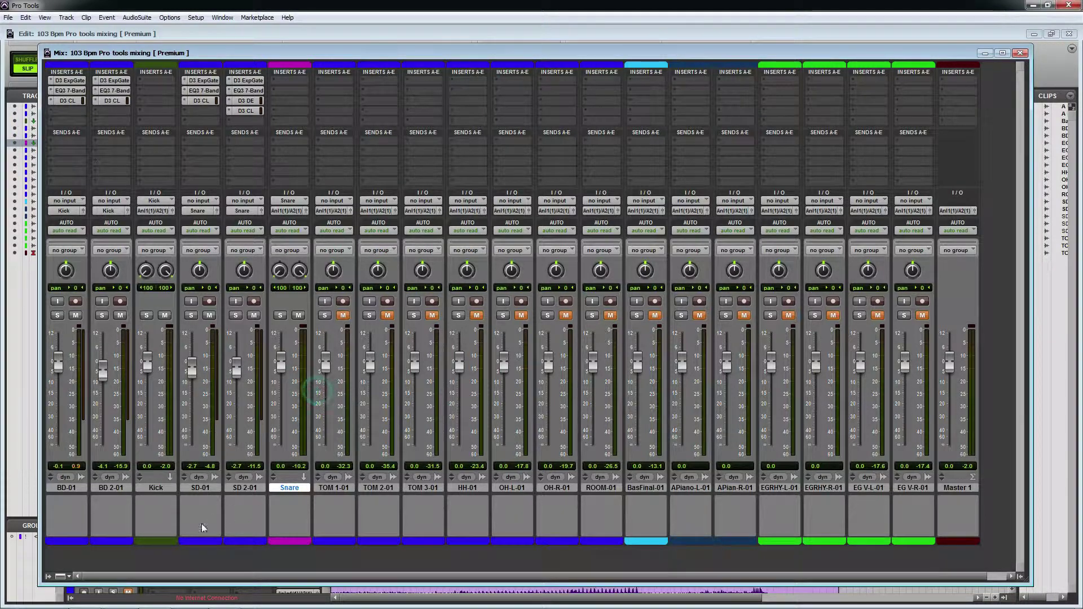
double_click(154, 542)
left_click(80, 424)
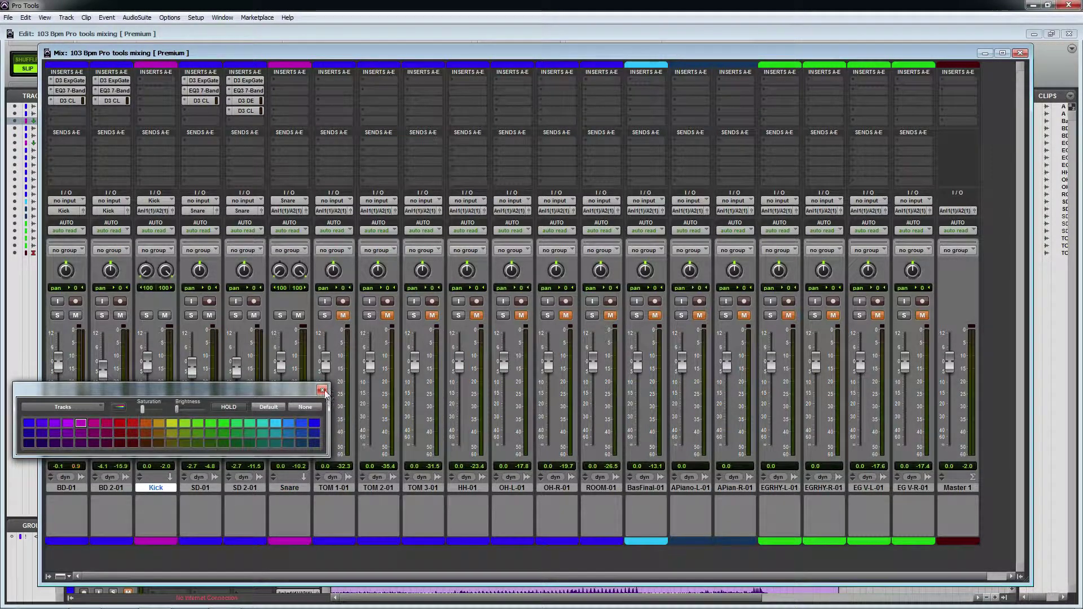
left_click(321, 390)
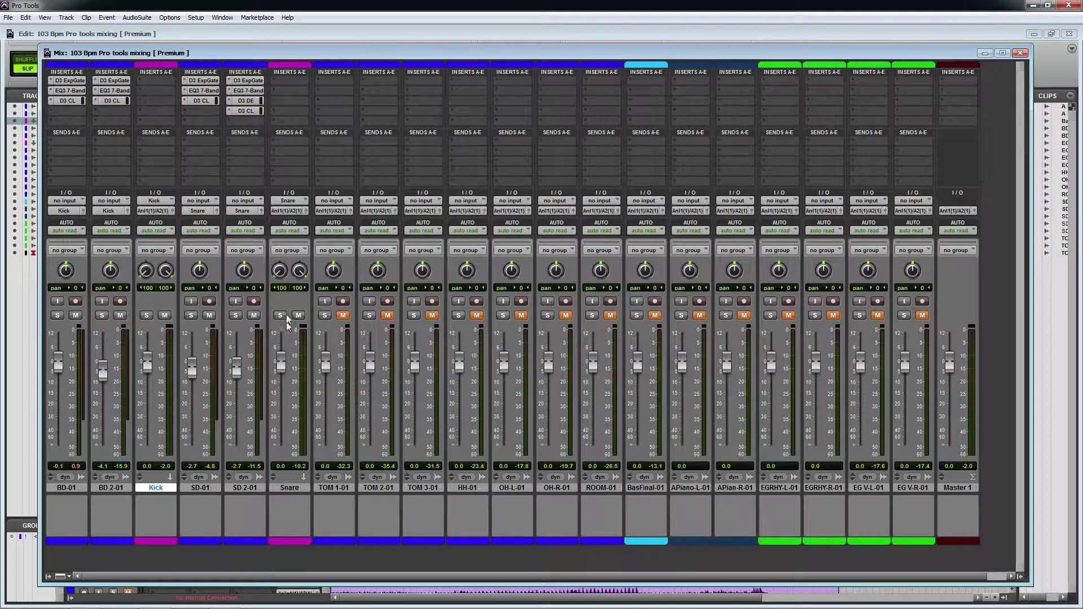
Step: Play the range from 0:22.101 to 0:44.714, pulling the Snare aux fader fully down and lowering the Kick aux to -0.9 dB
key("ctrl+equal")
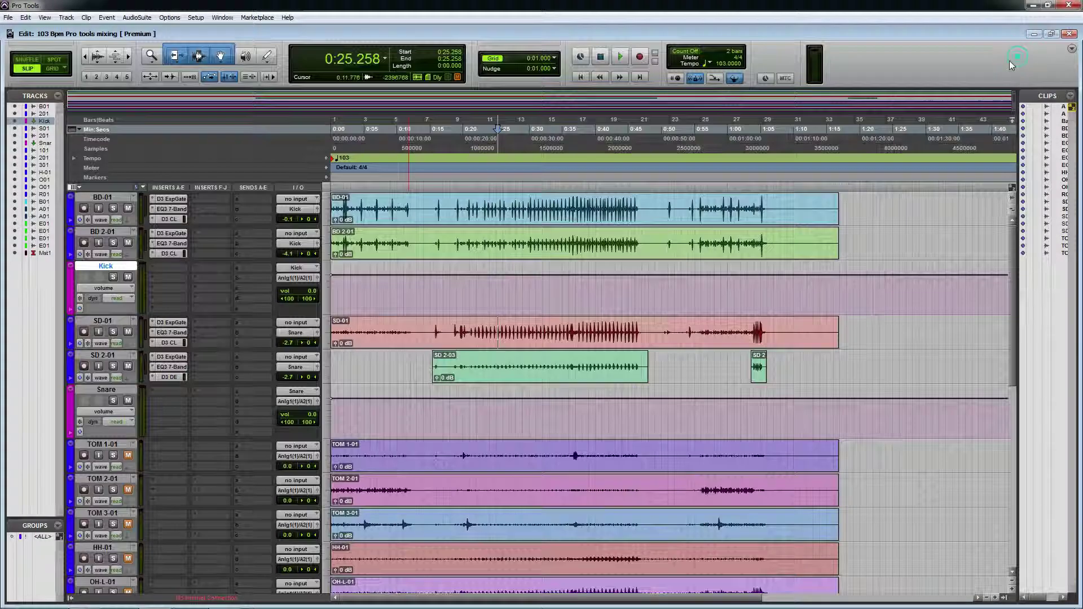
left_click_drag(478, 279, 627, 293)
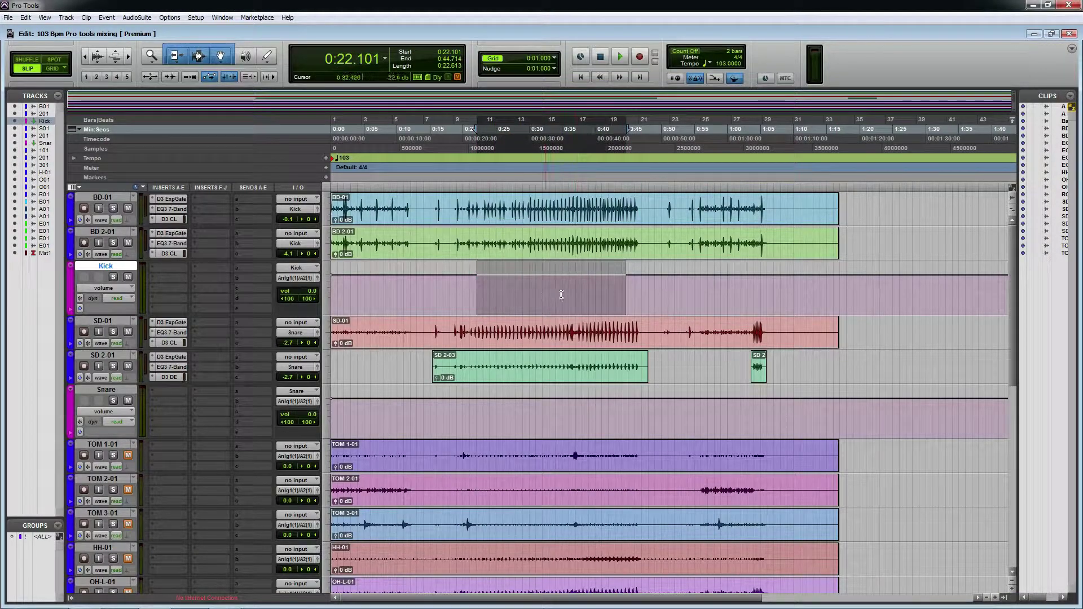
key("space")
key("ctrl+equal")
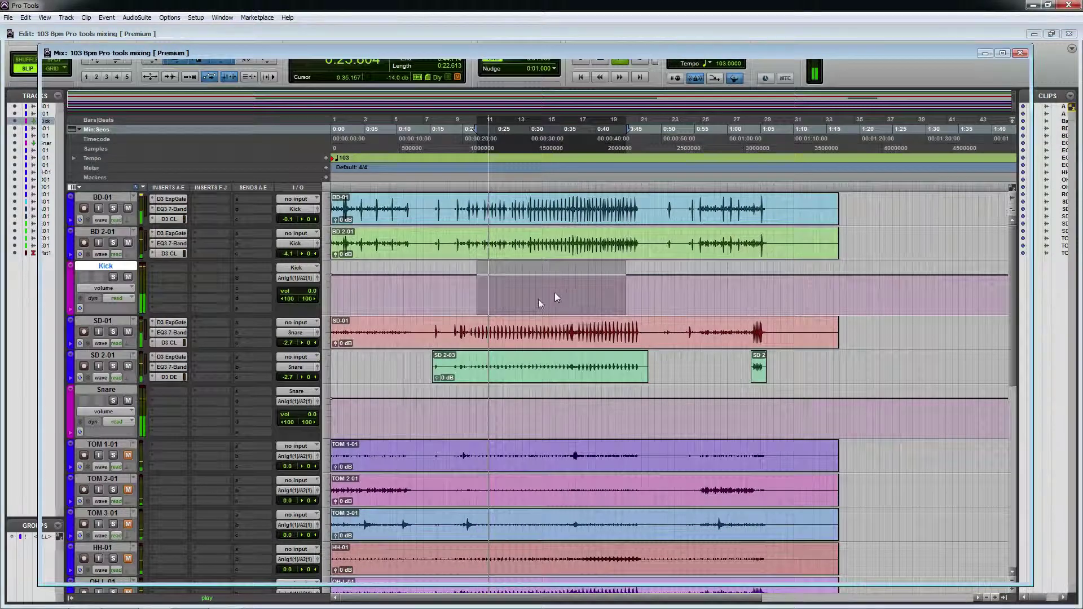
left_click_drag(280, 364, 282, 468)
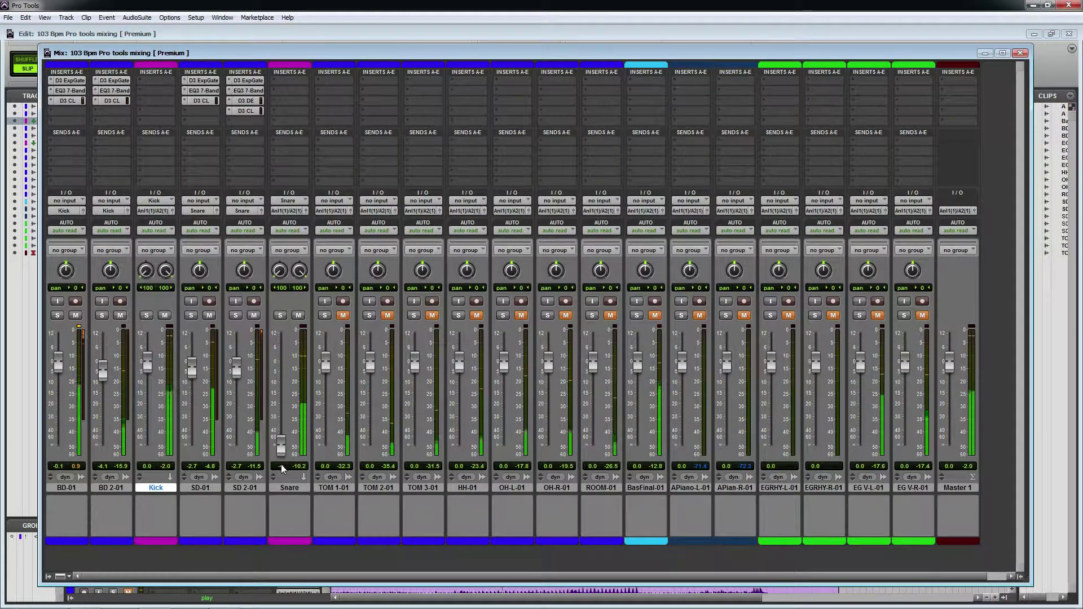
left_click_drag(147, 363, 168, 373)
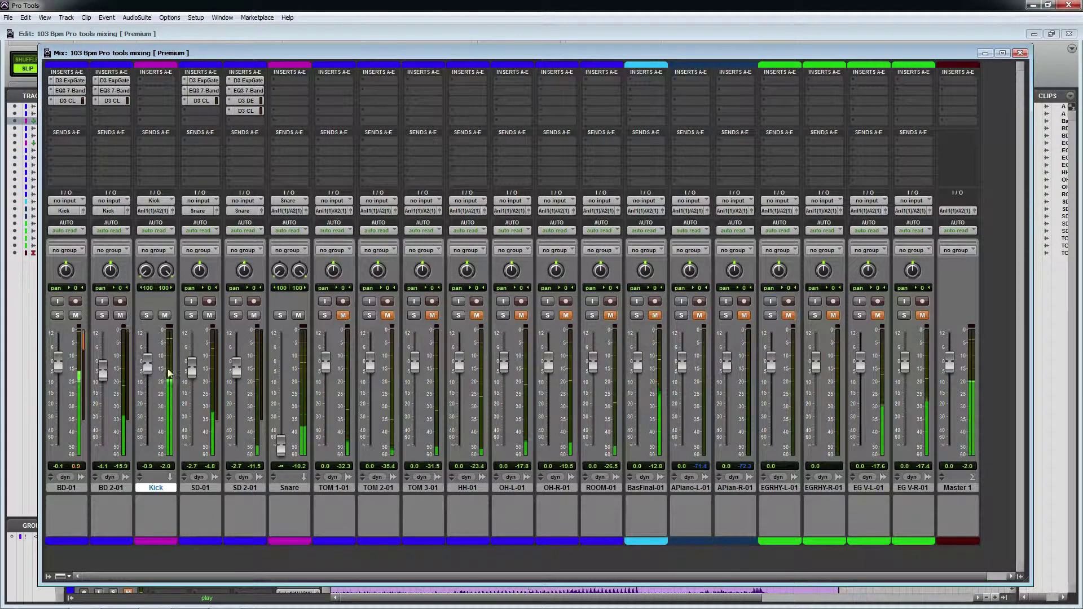
Step: Balance the two aux faders during playback, setting Snare to -1.7 dB and Kick to -0.6 dB
left_click_drag(282, 443, 282, 377)
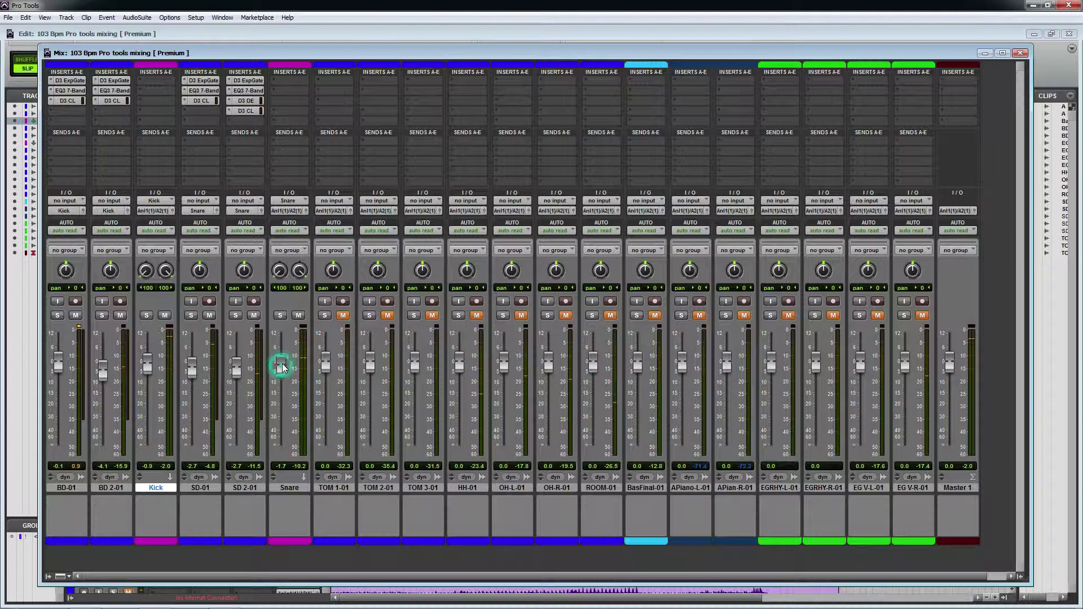
key("space")
left_click_drag(283, 369, 282, 364)
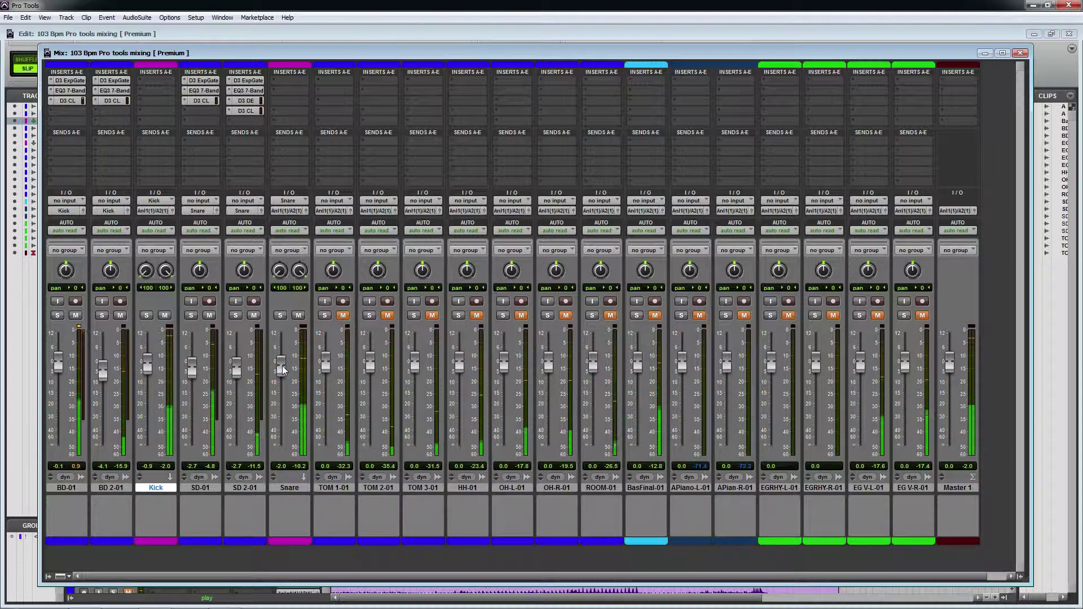
left_click_drag(149, 371, 149, 369)
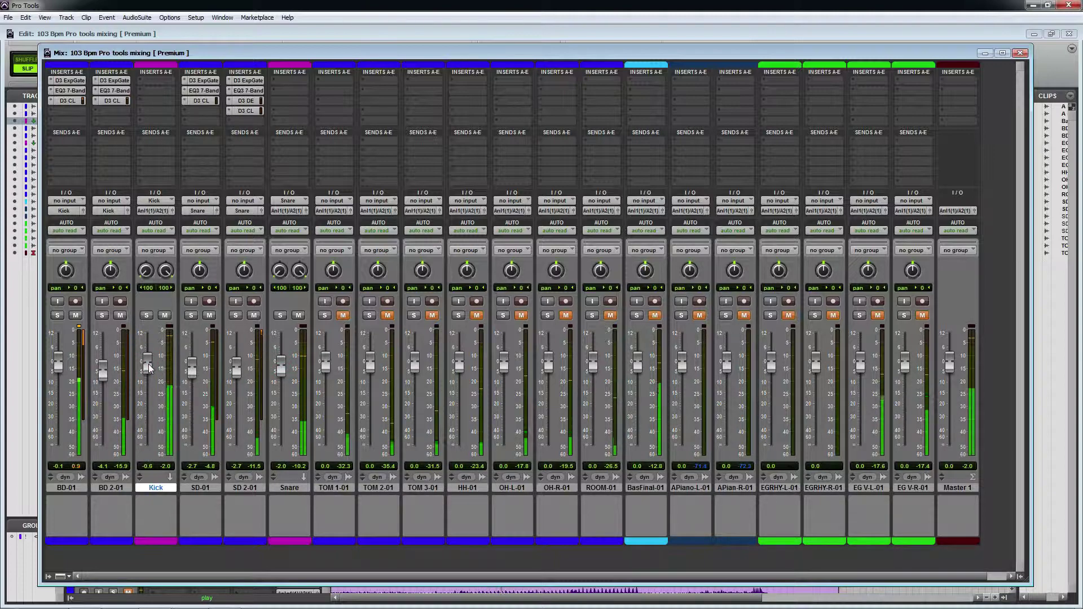
left_click_drag(279, 369, 279, 367)
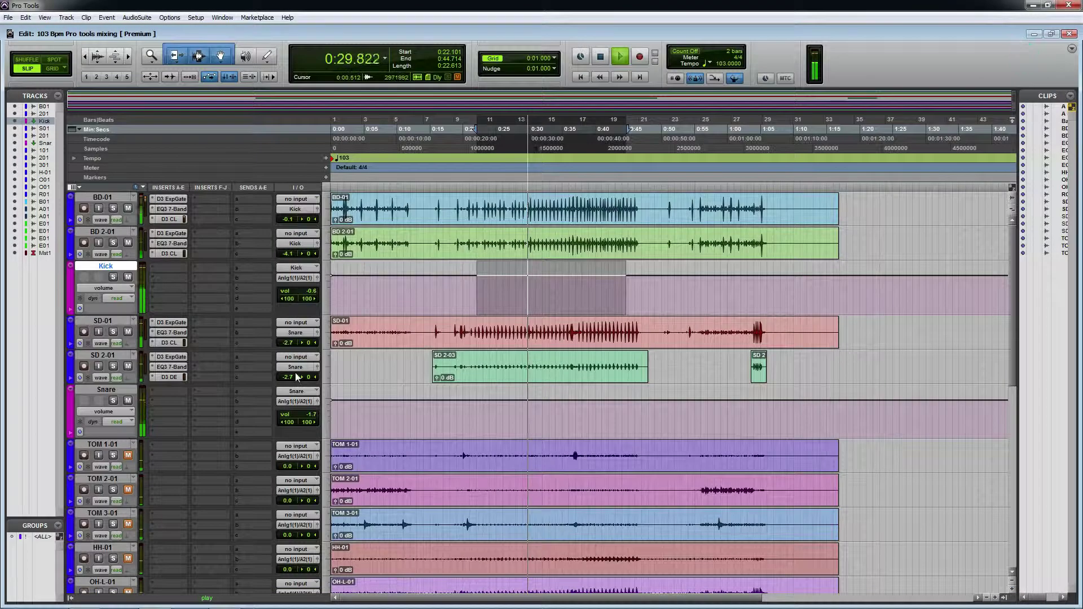
key("space")
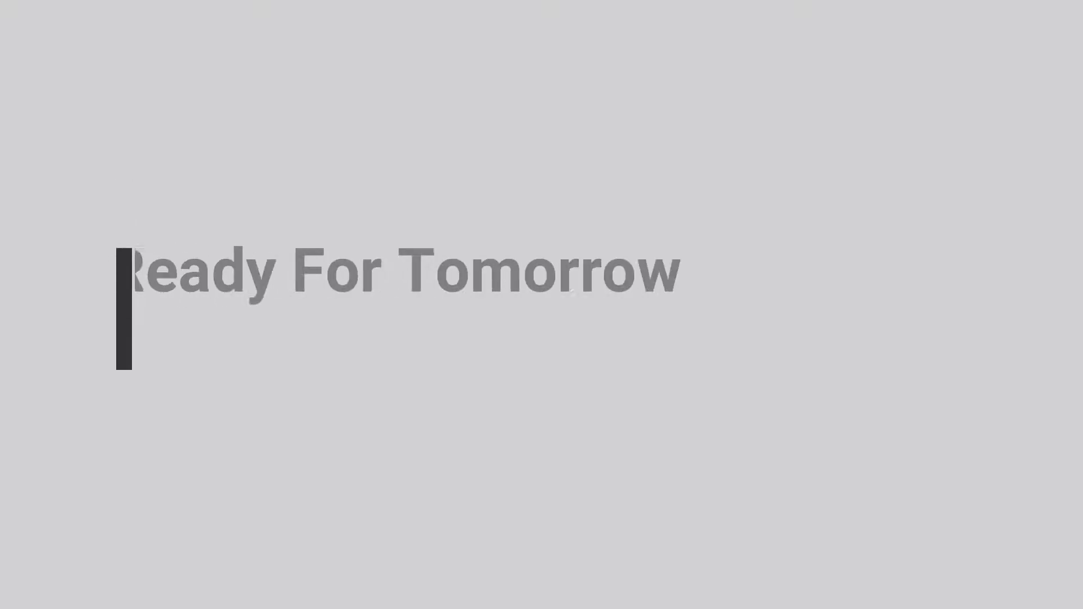